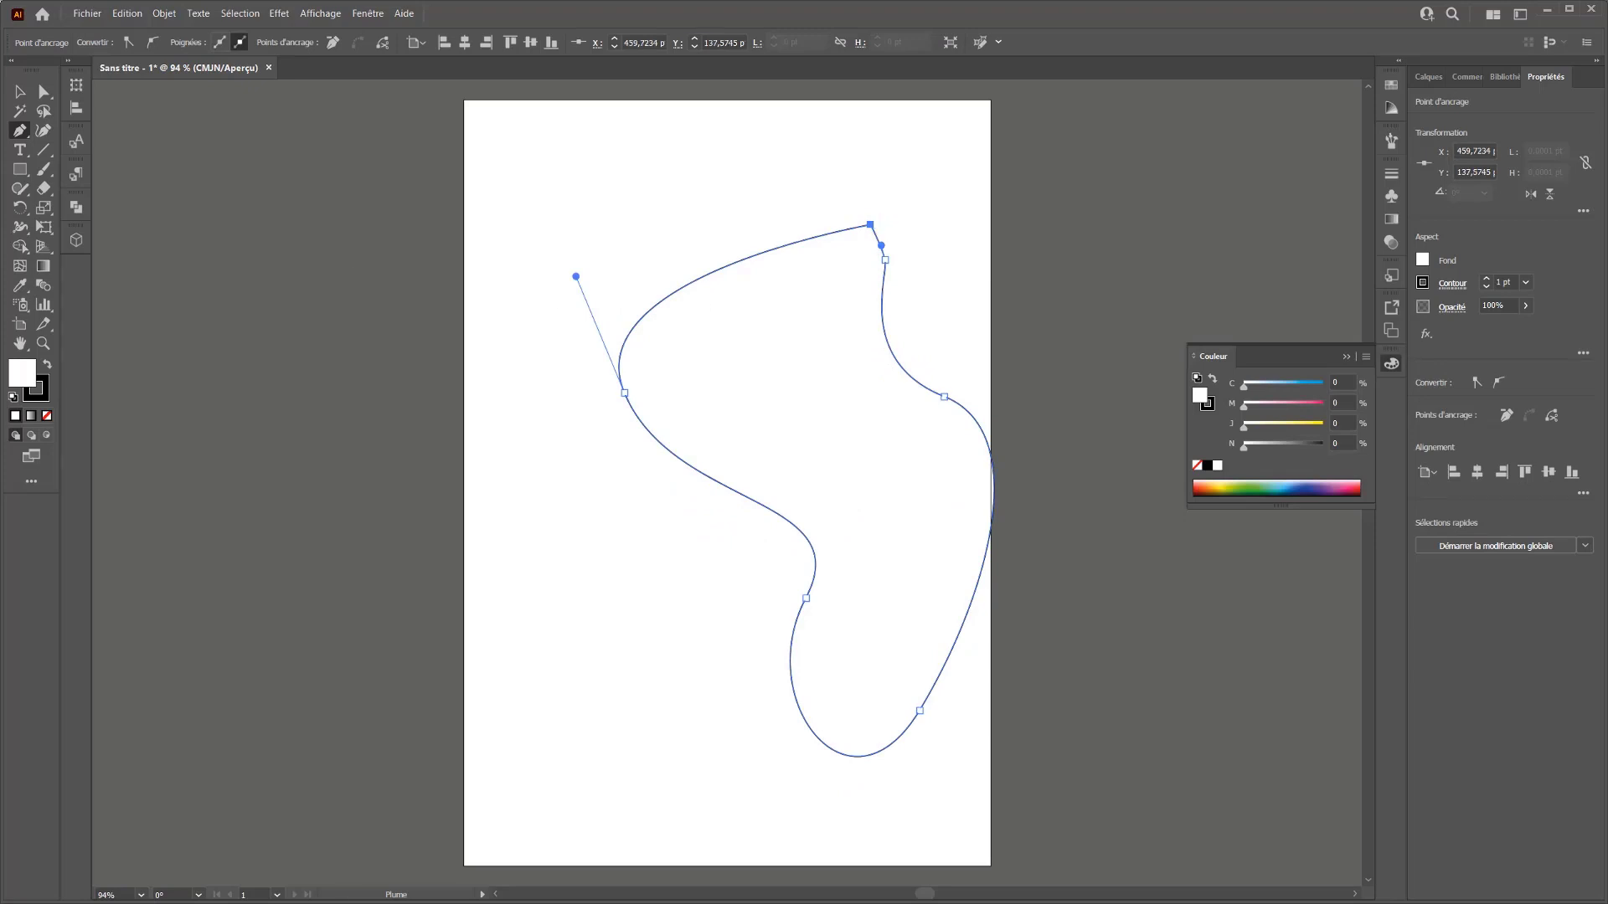
Shift the existing shape toward the artboard's upper left and overlap it with a closed curved Pen tool shape about 461 by 378 pt
left_click(20, 92)
left_click_drag(729, 258, 704, 305)
left_click(19, 130)
left_click_drag(769, 374, 848, 377)
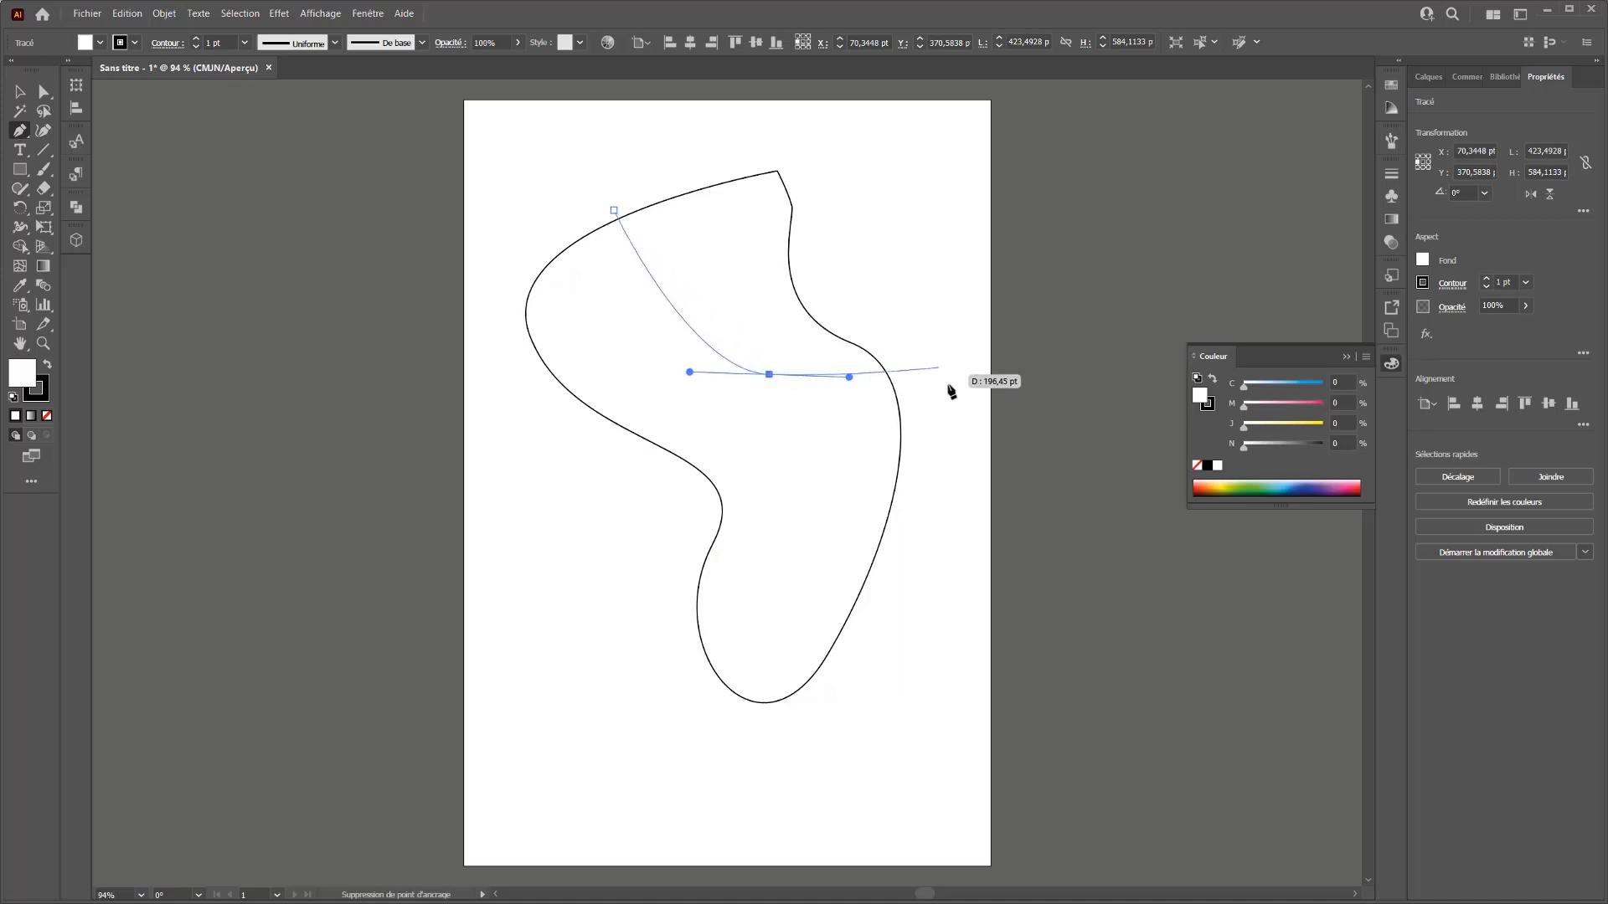
left_click_drag(952, 394, 968, 437)
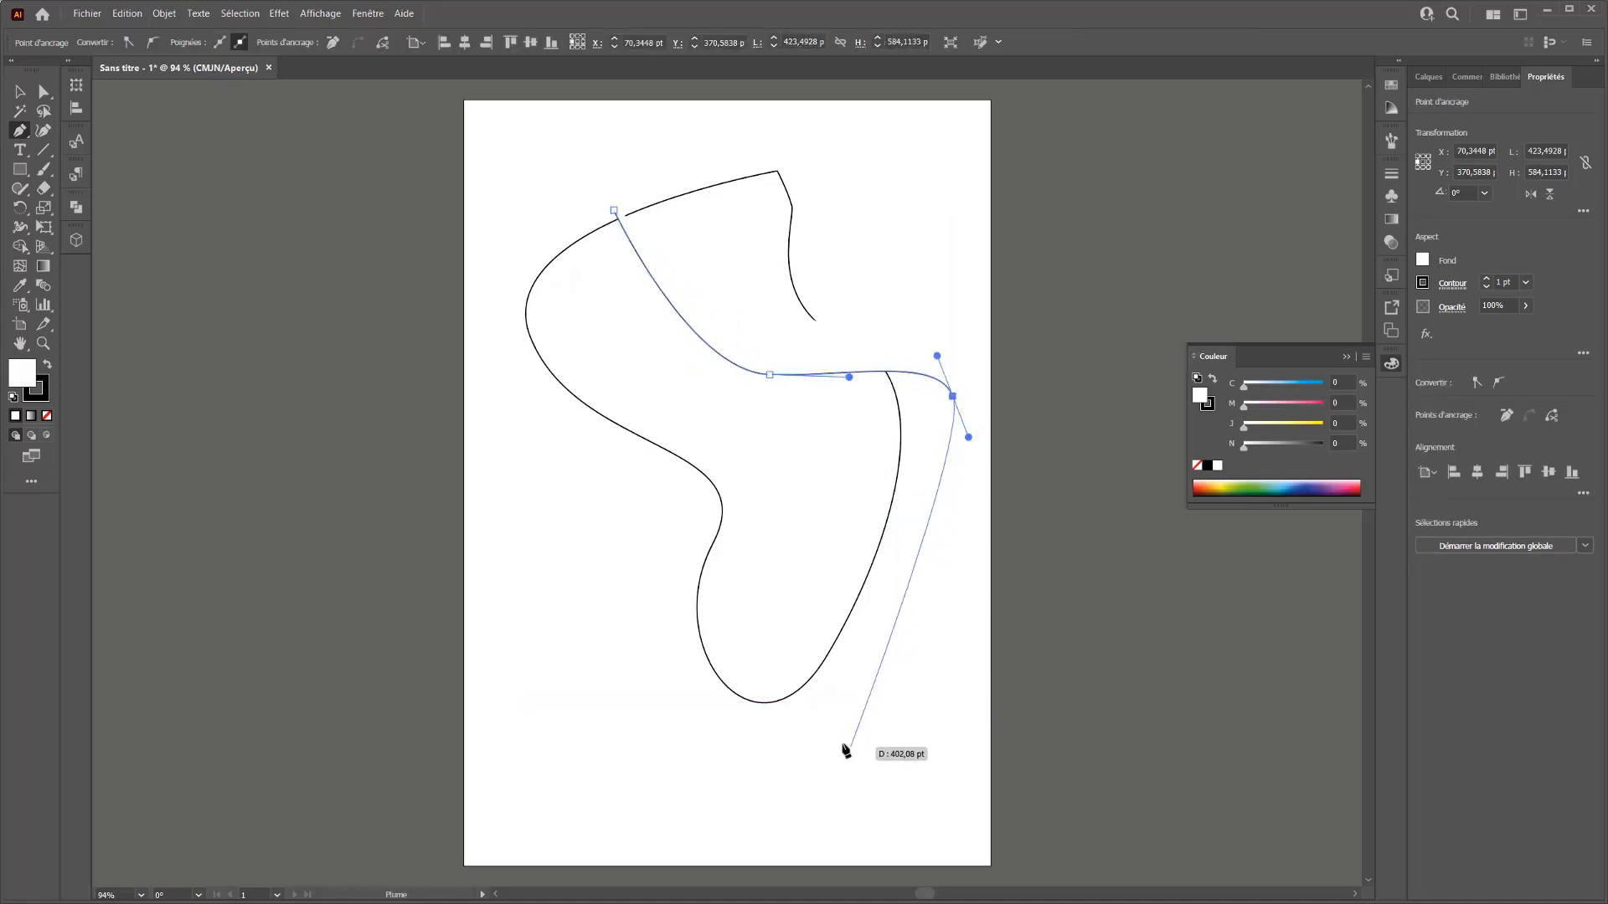
left_click_drag(769, 550, 686, 536)
left_click_drag(559, 535, 521, 492)
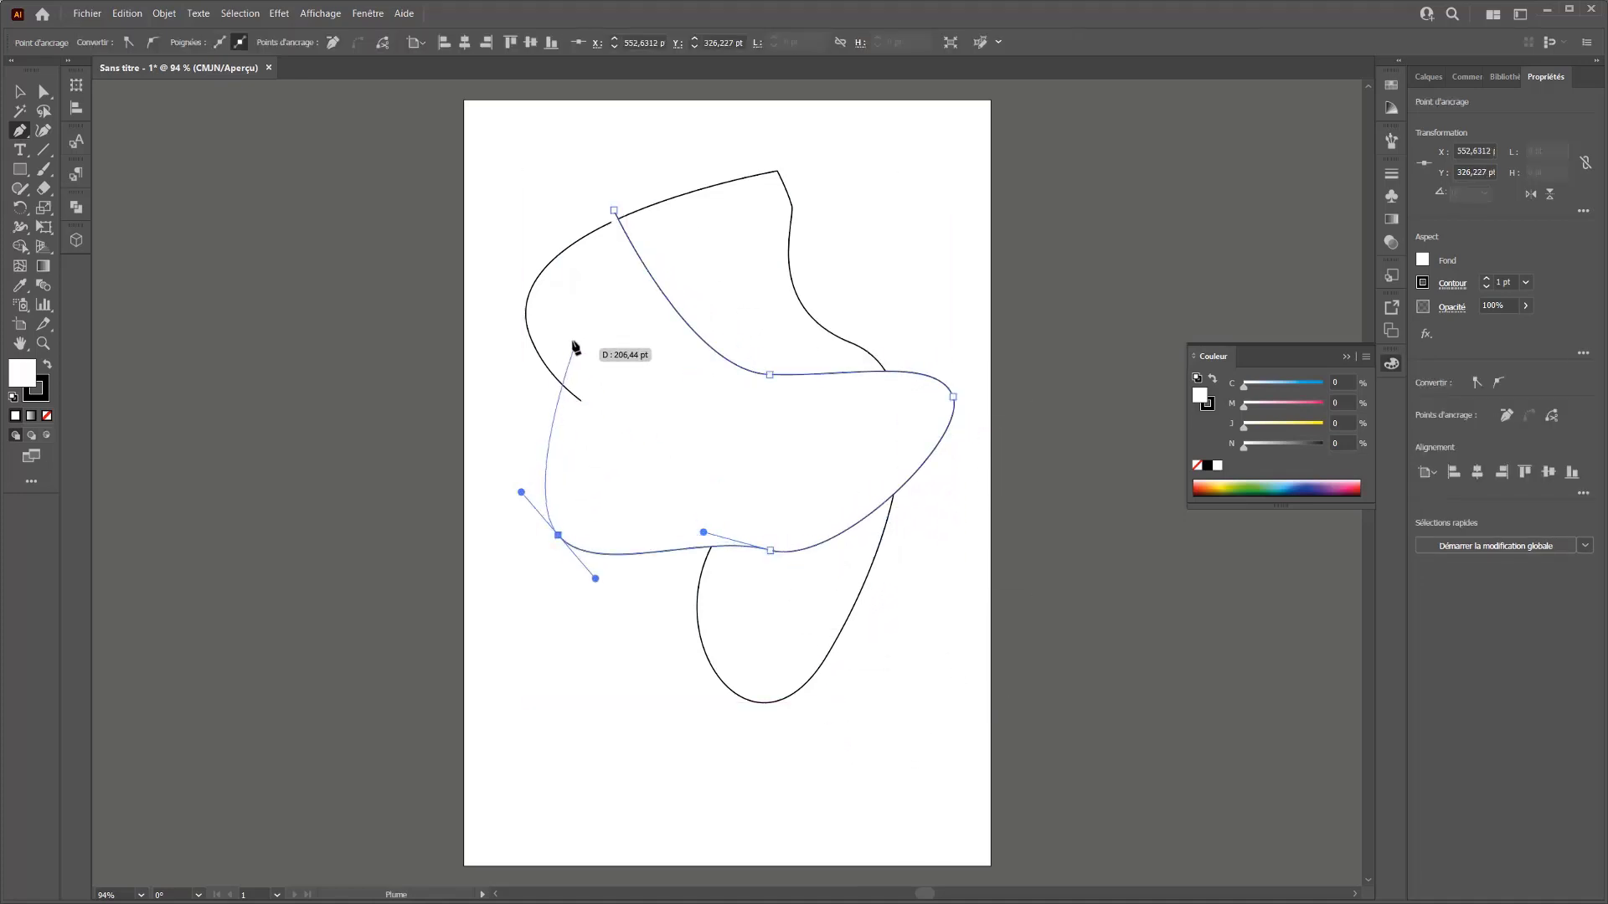
left_click_drag(572, 339, 566, 293)
left_click_drag(614, 211, 665, 197)
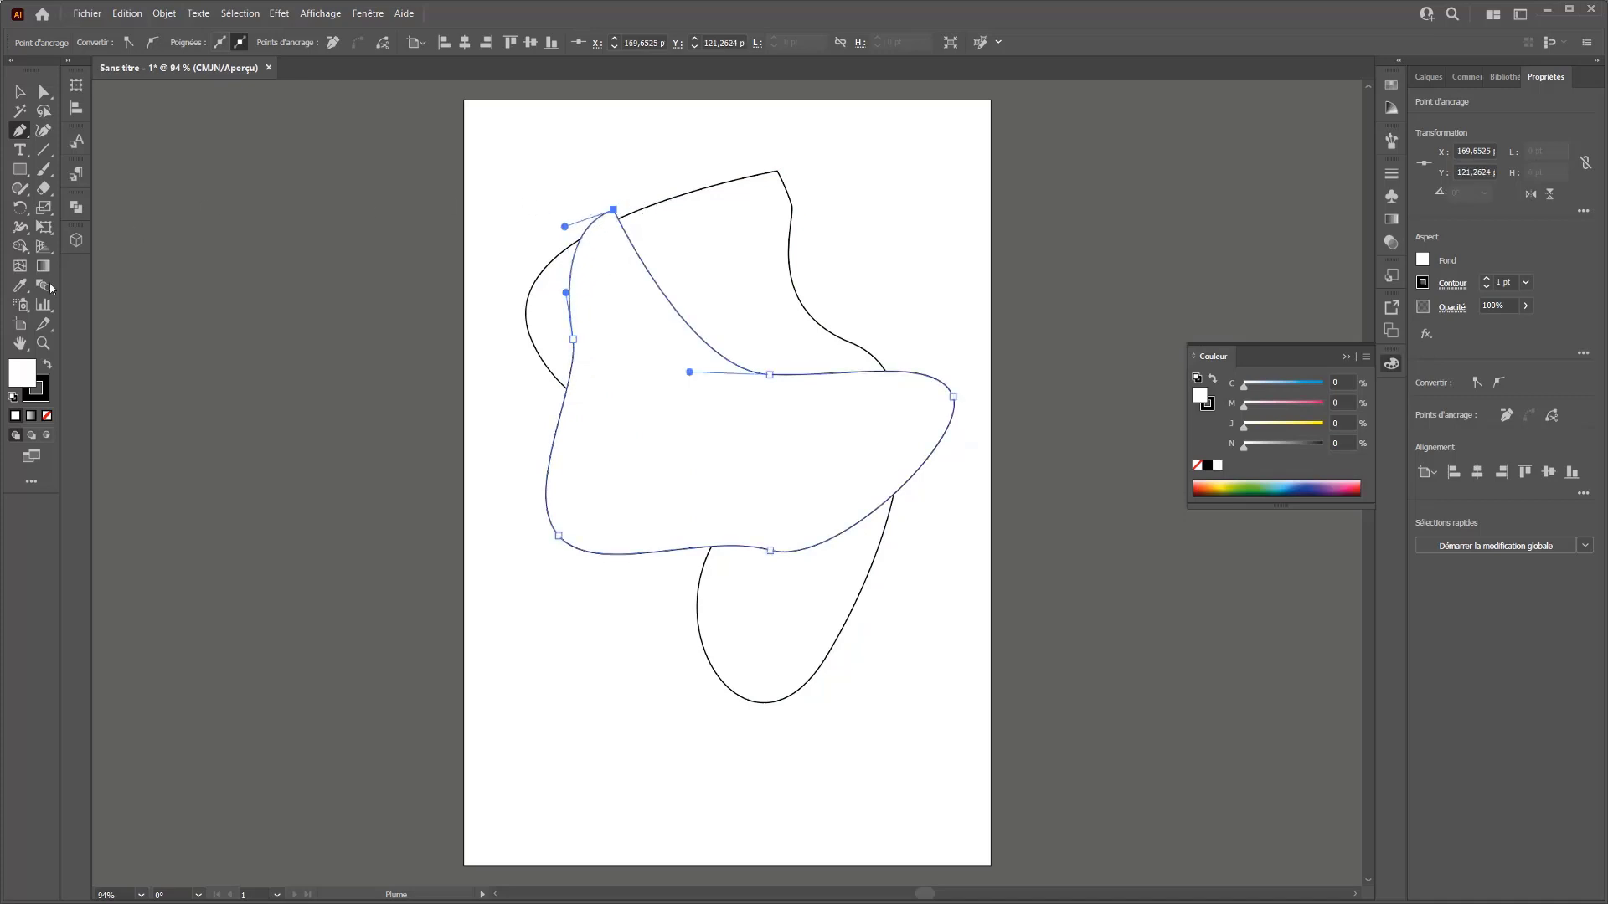
Fill the new shape with blue at 81% cyan and draw a diagonal line spanning about 227 by 616 pt across both shapes
left_click_drag(1287, 390, 1310, 386)
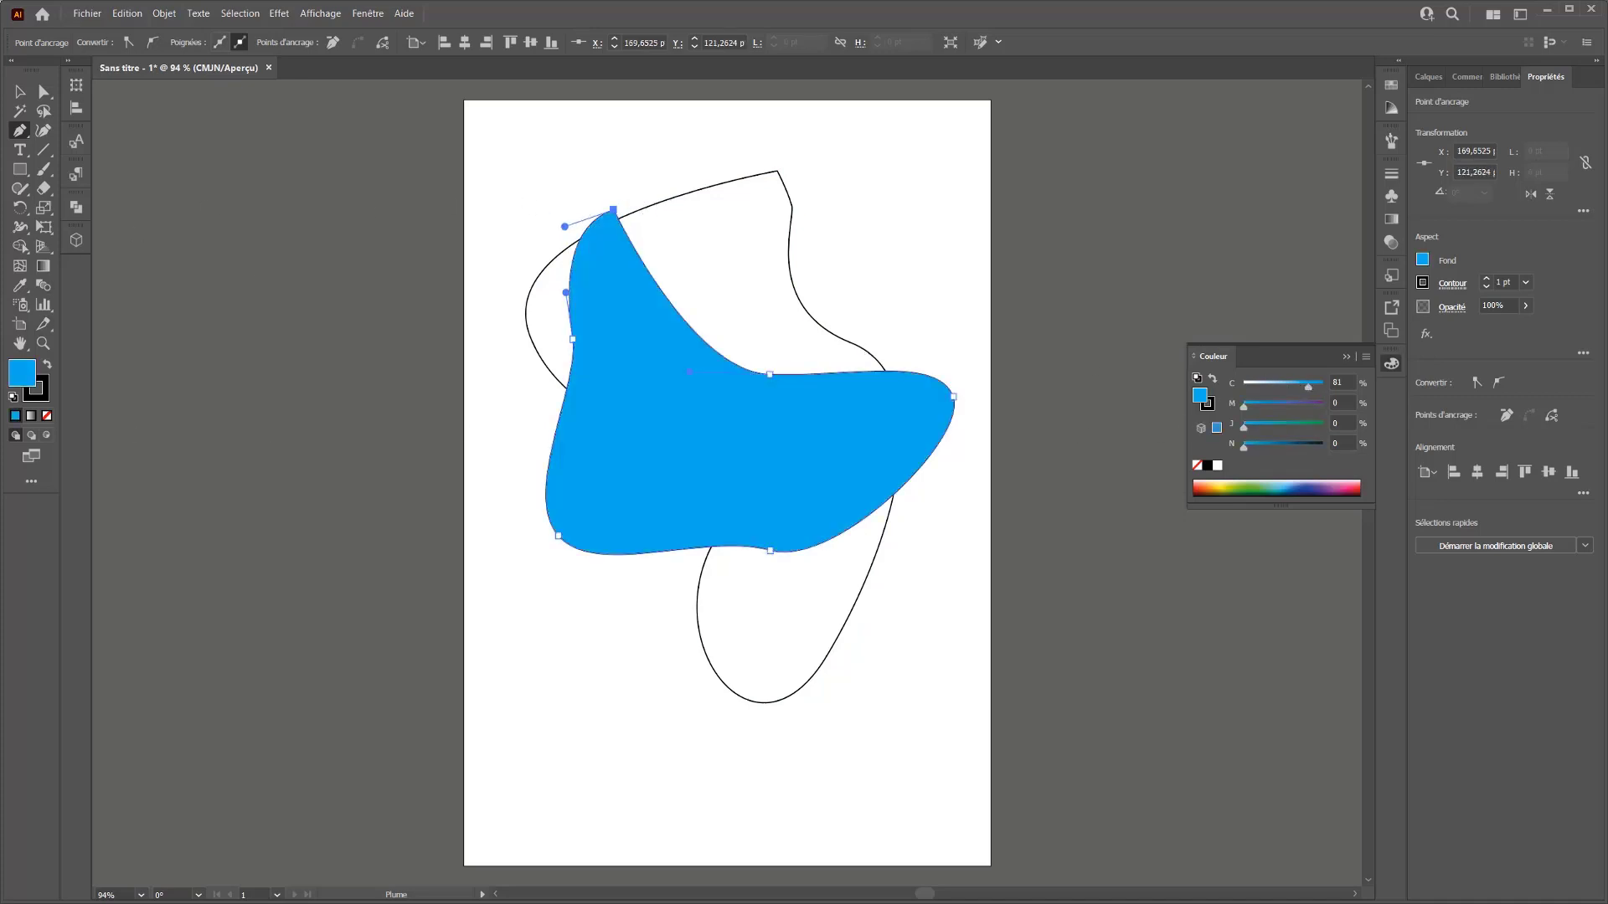
left_click_drag(878, 212, 678, 772)
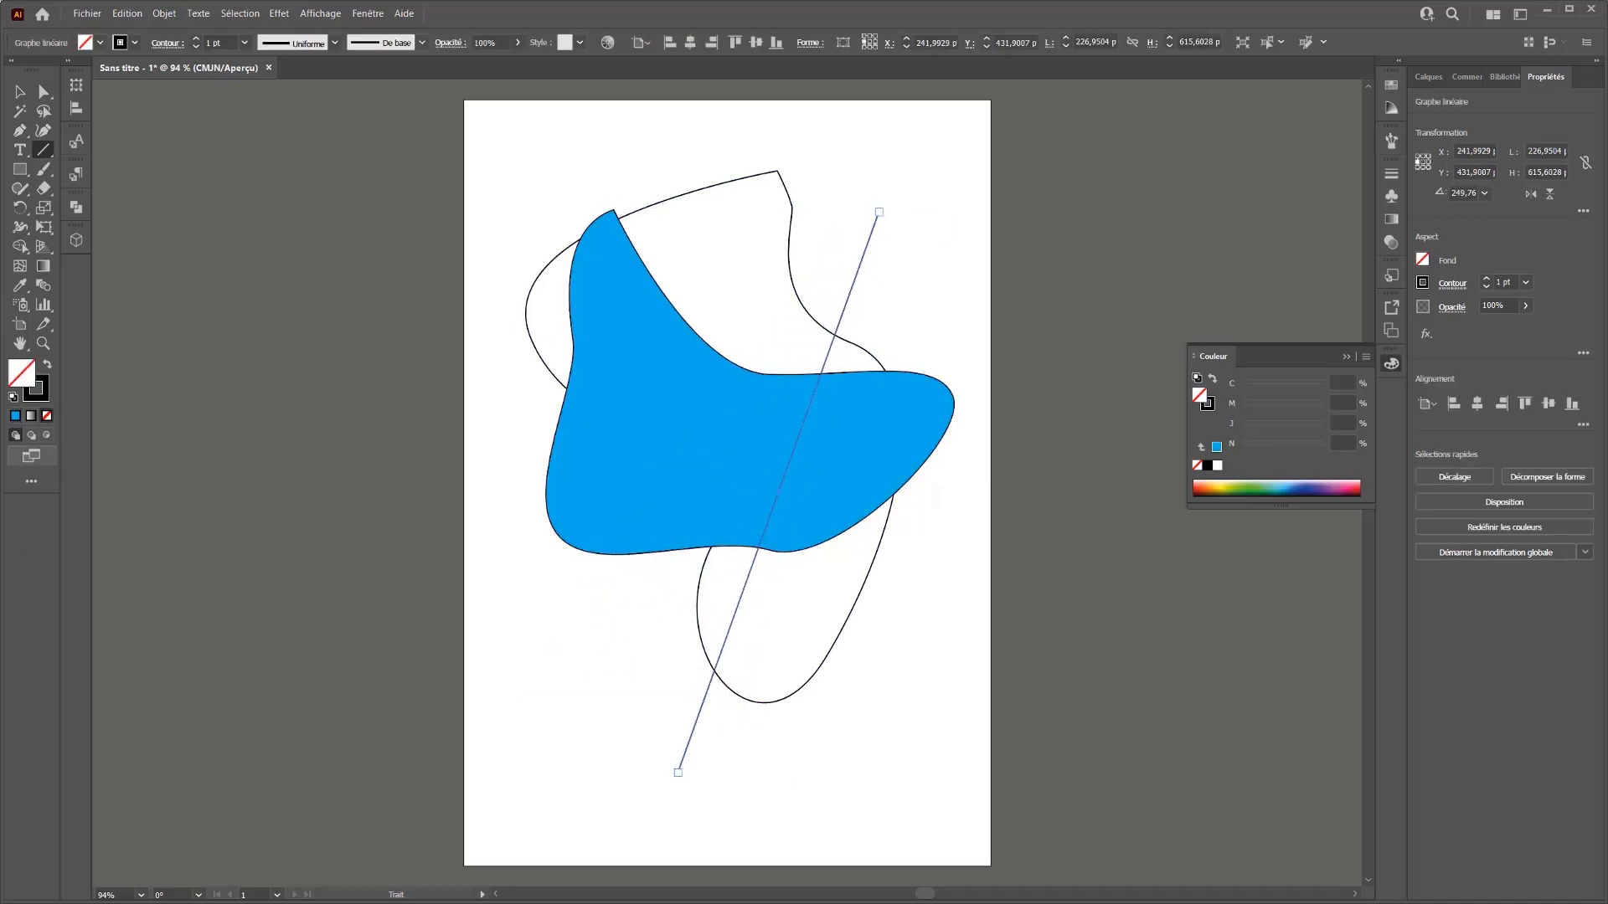
Select all the artwork and remove the line's two ends outside the shapes with the Shape Builder tool
left_click(18, 94)
key("ctrl+a")
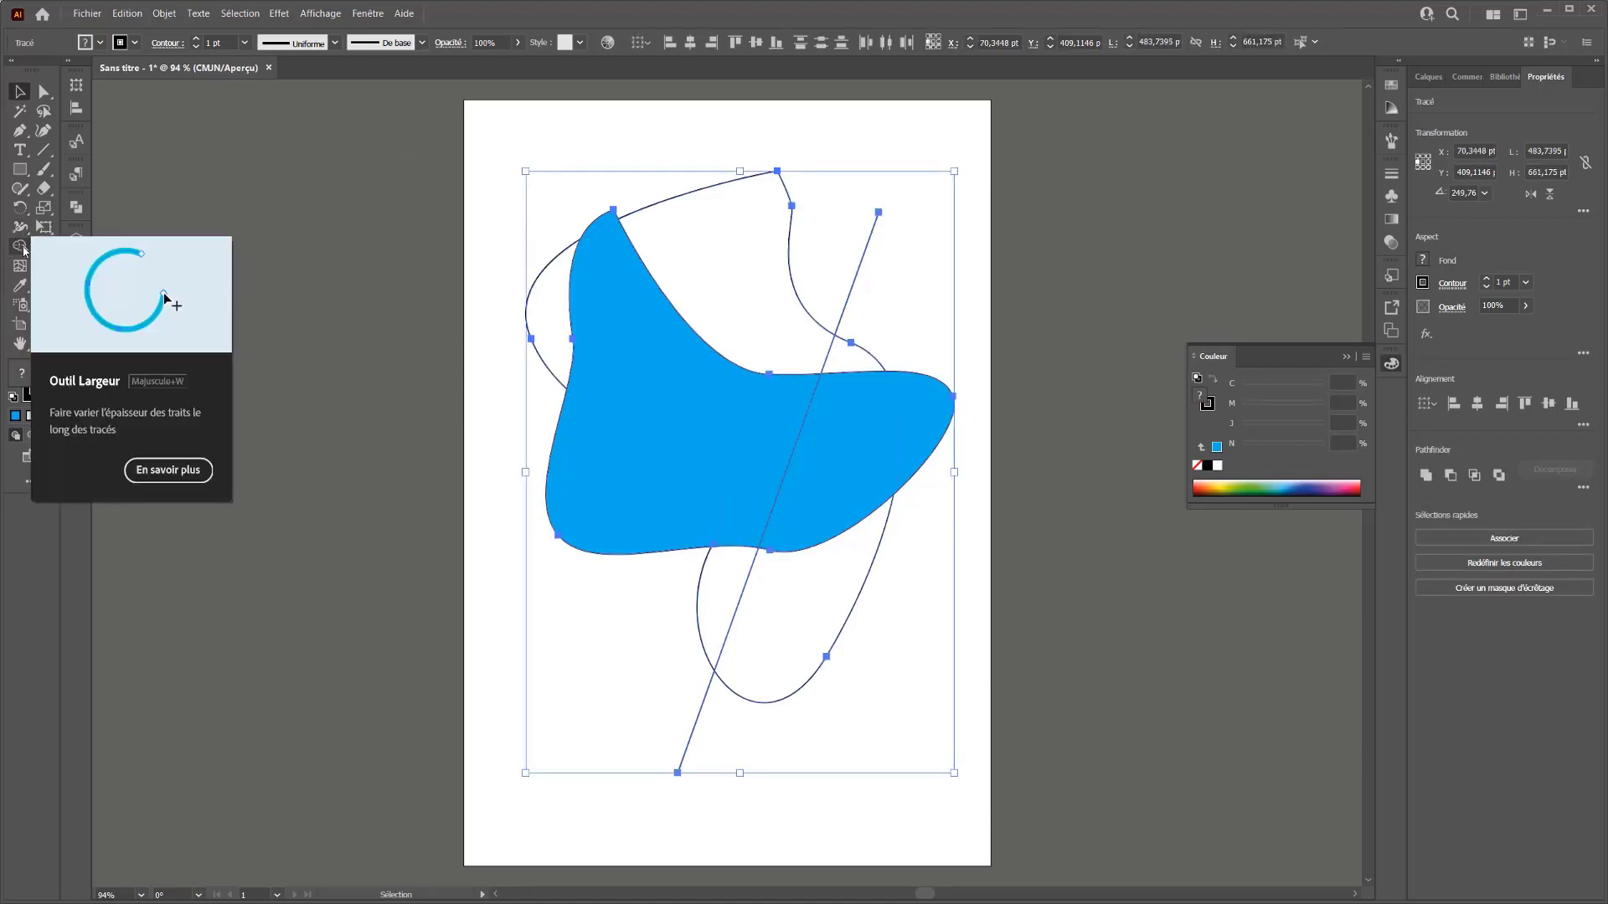
left_click(21, 246)
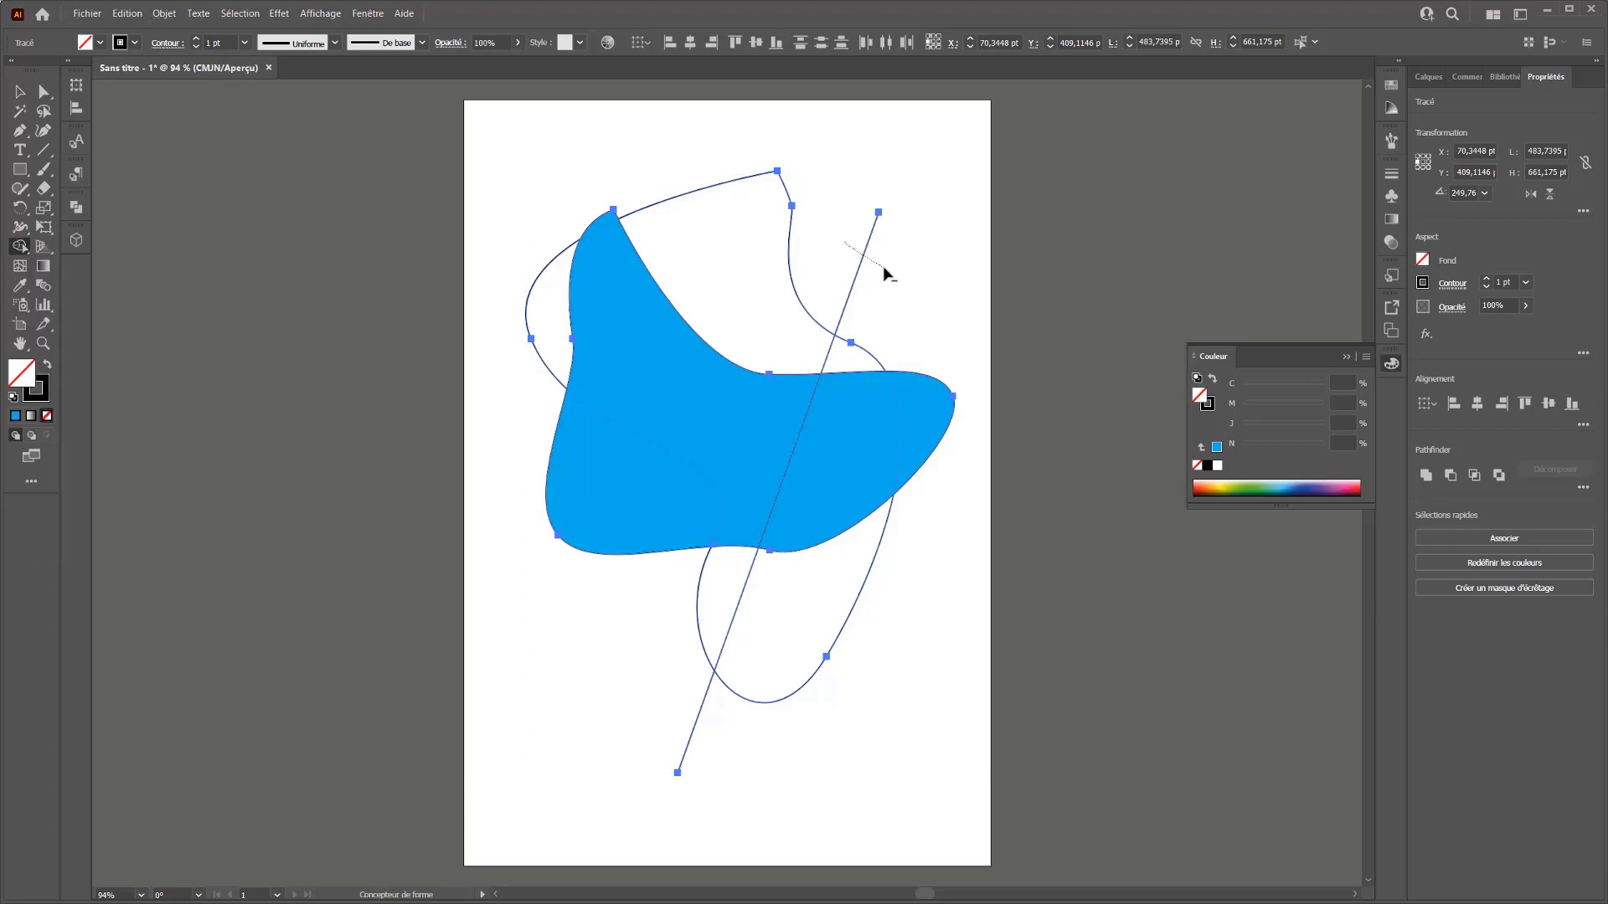
left_click_drag(844, 243, 884, 268)
left_click_drag(680, 702, 812, 764)
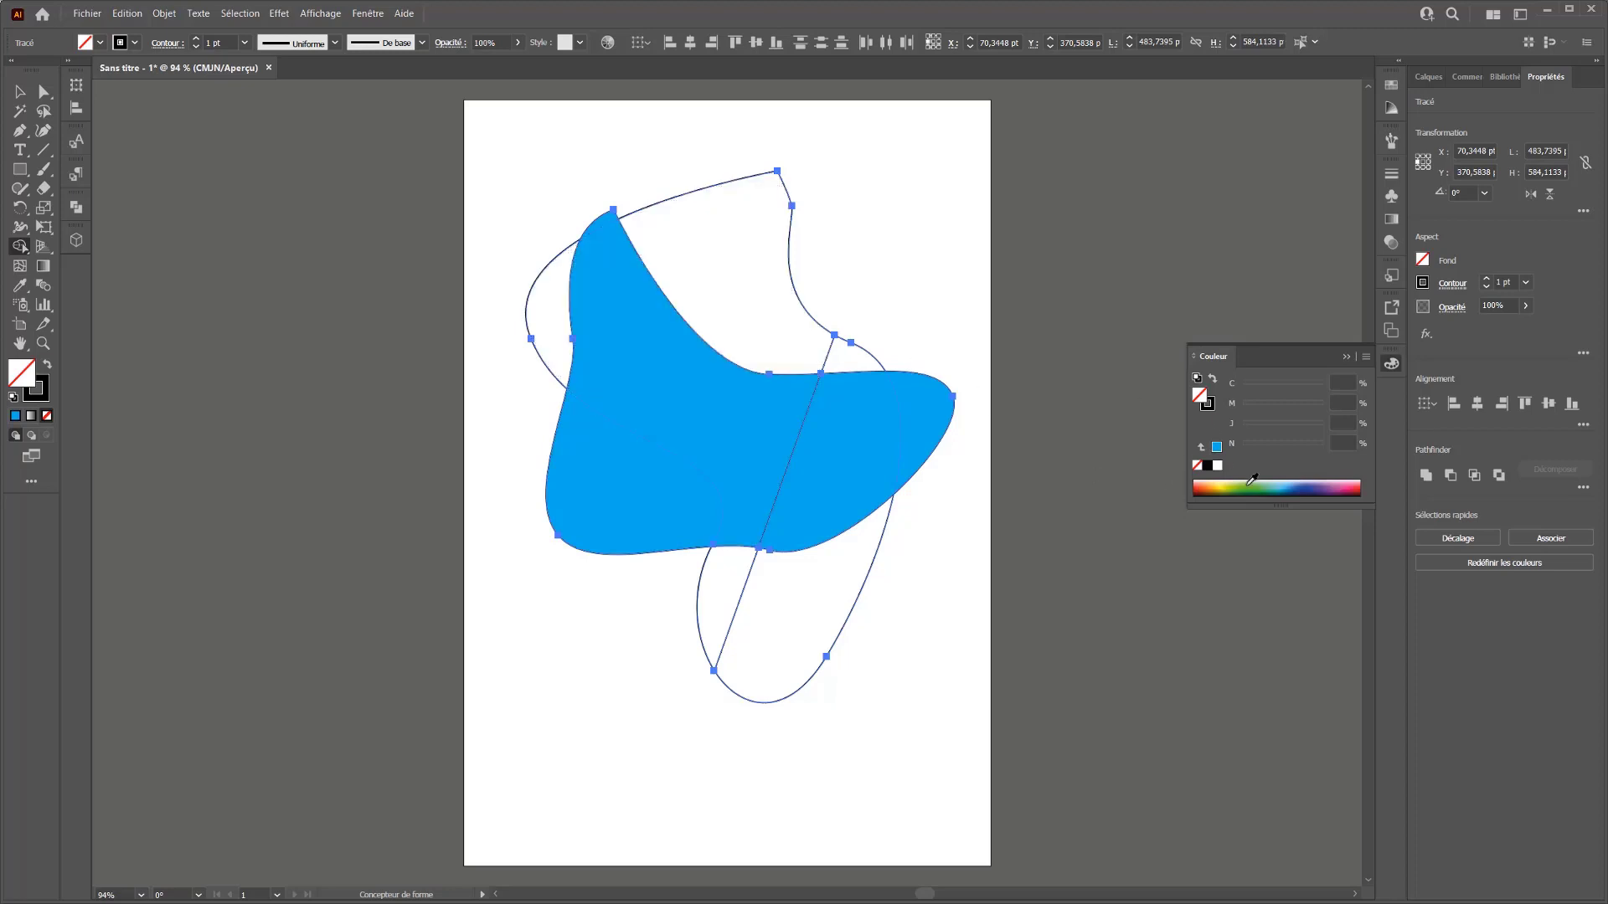
Fill the lower region to the right of the line with green and the lower region to its left with red using Shape Builder
left_click(1252, 479)
left_click(823, 603)
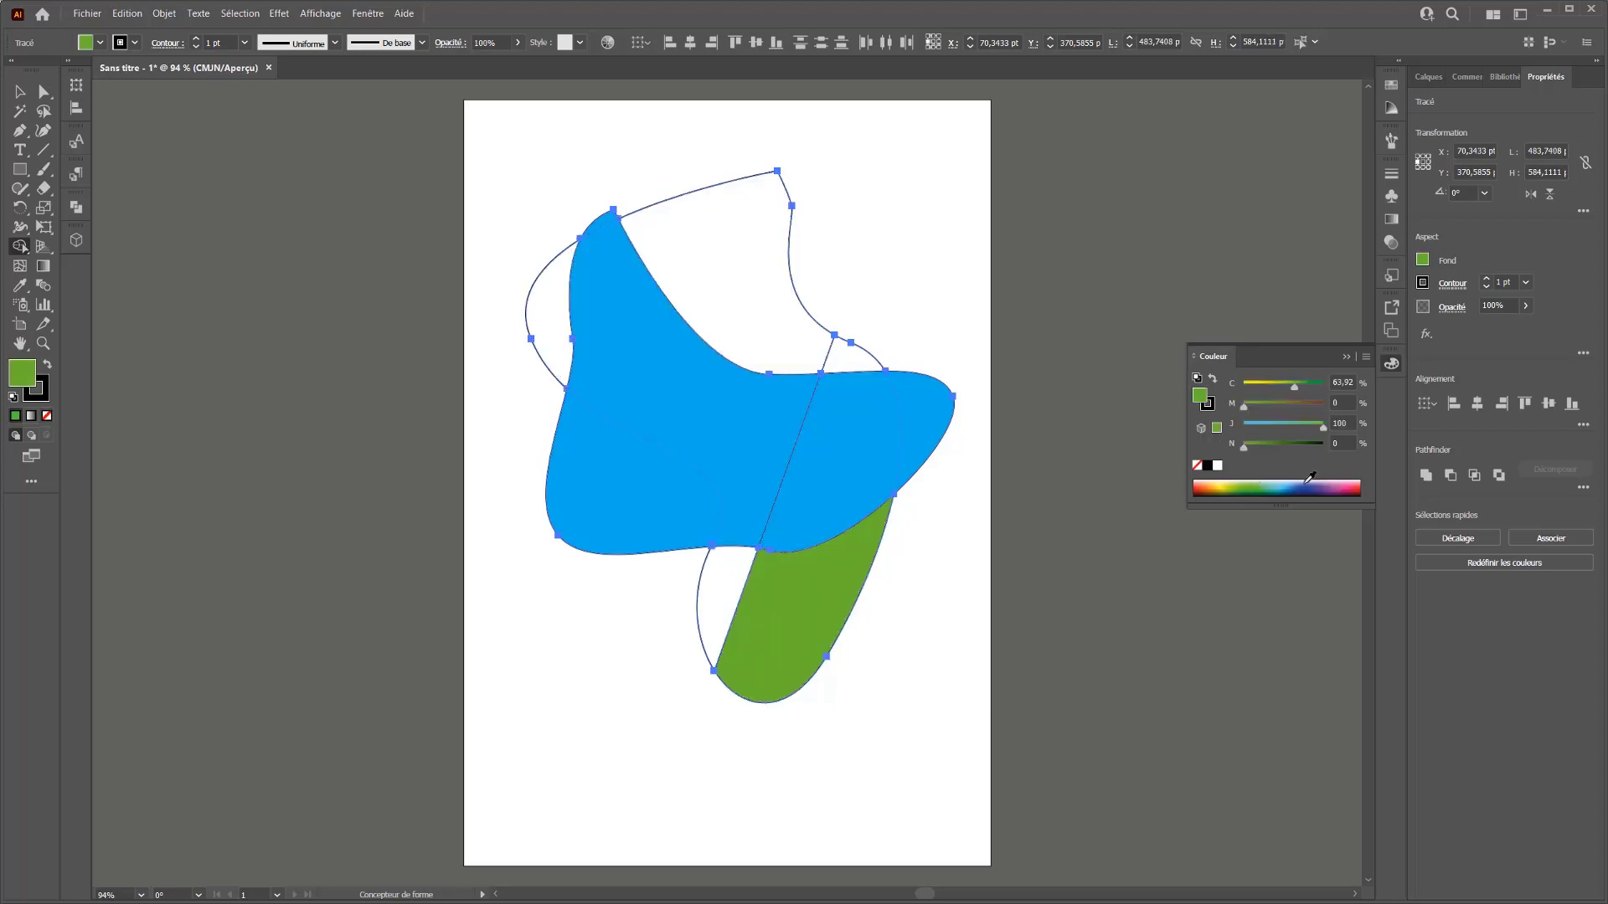
left_click(1357, 486)
left_click(720, 587)
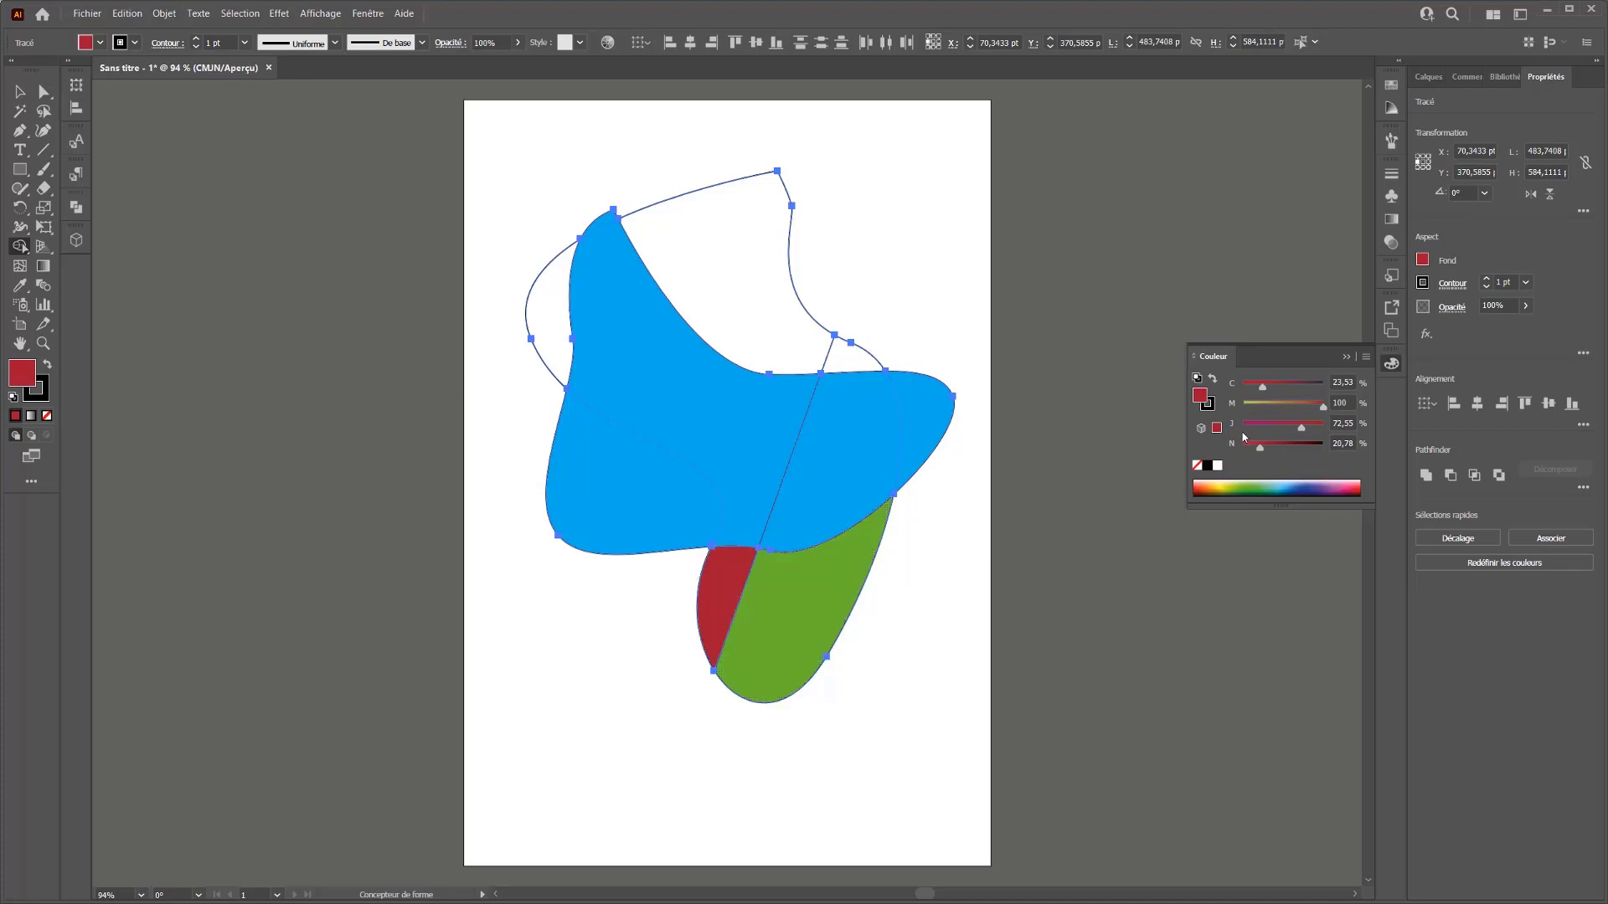
Fill the large upper region with dark red, the small region beside it with olive and the outer left region with grey-blue
left_click(756, 320)
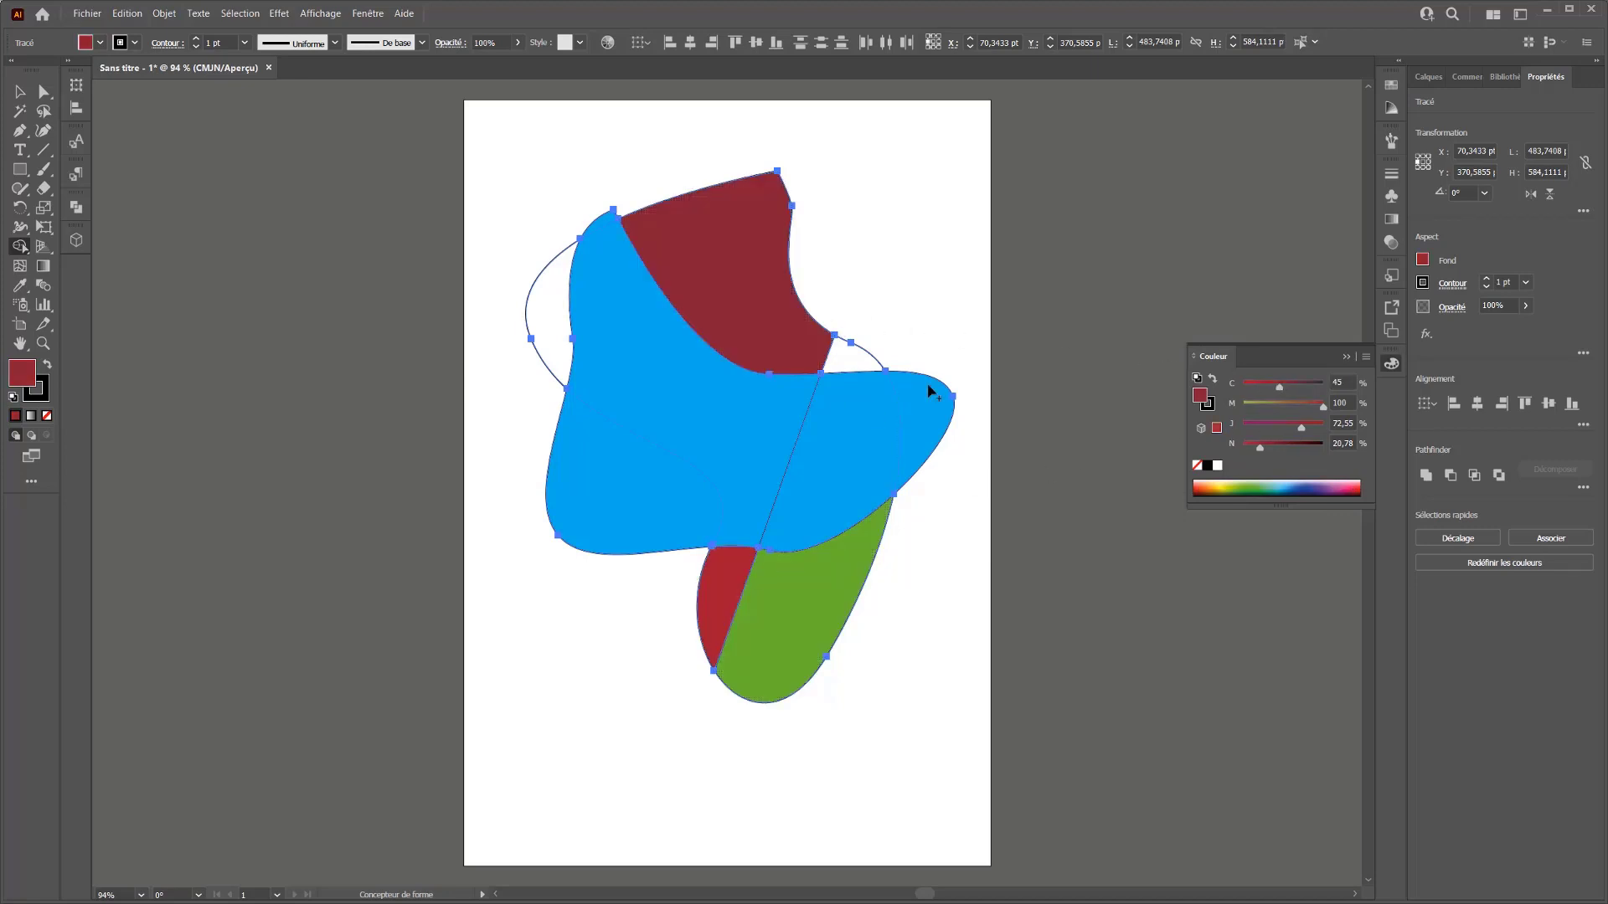
left_click(1252, 406)
left_click(855, 358)
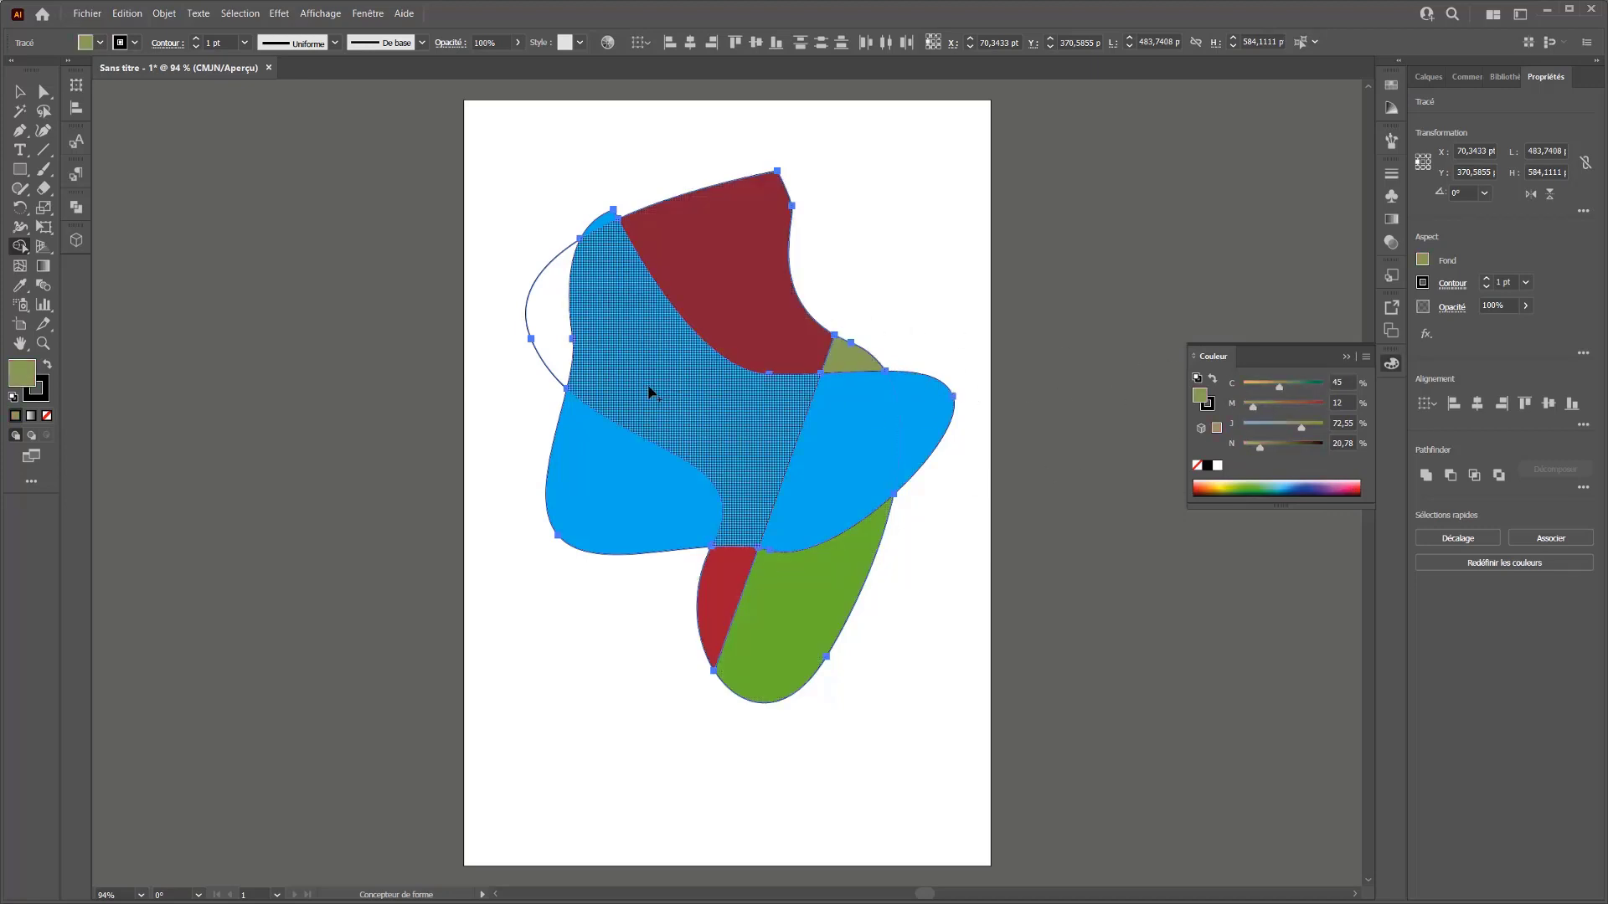
left_click(1253, 428)
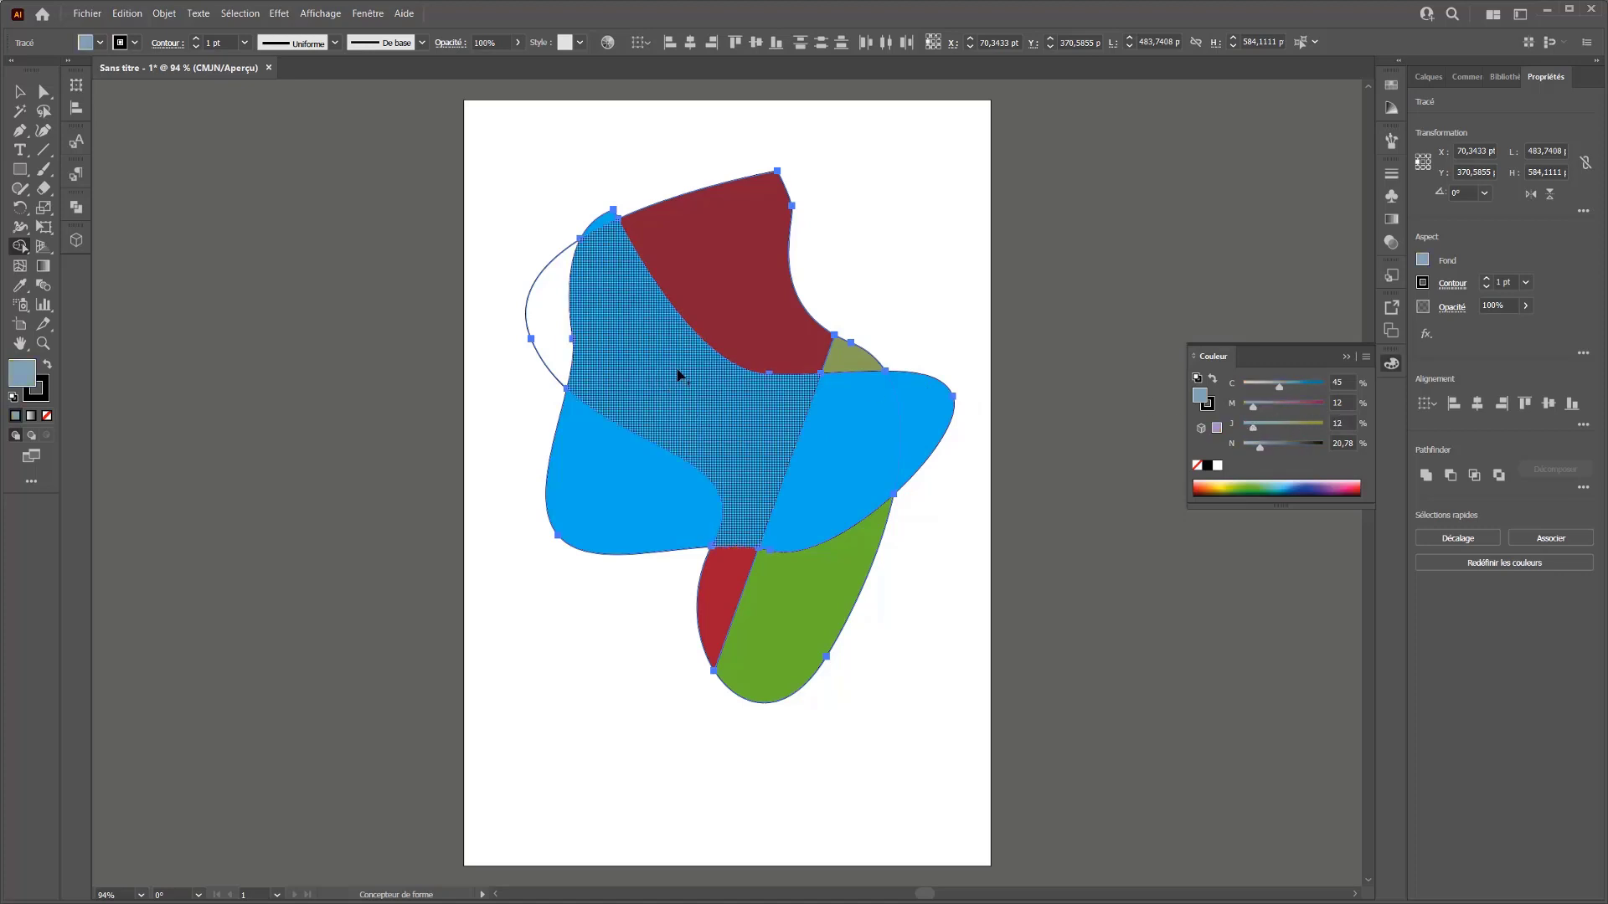
left_click(562, 335)
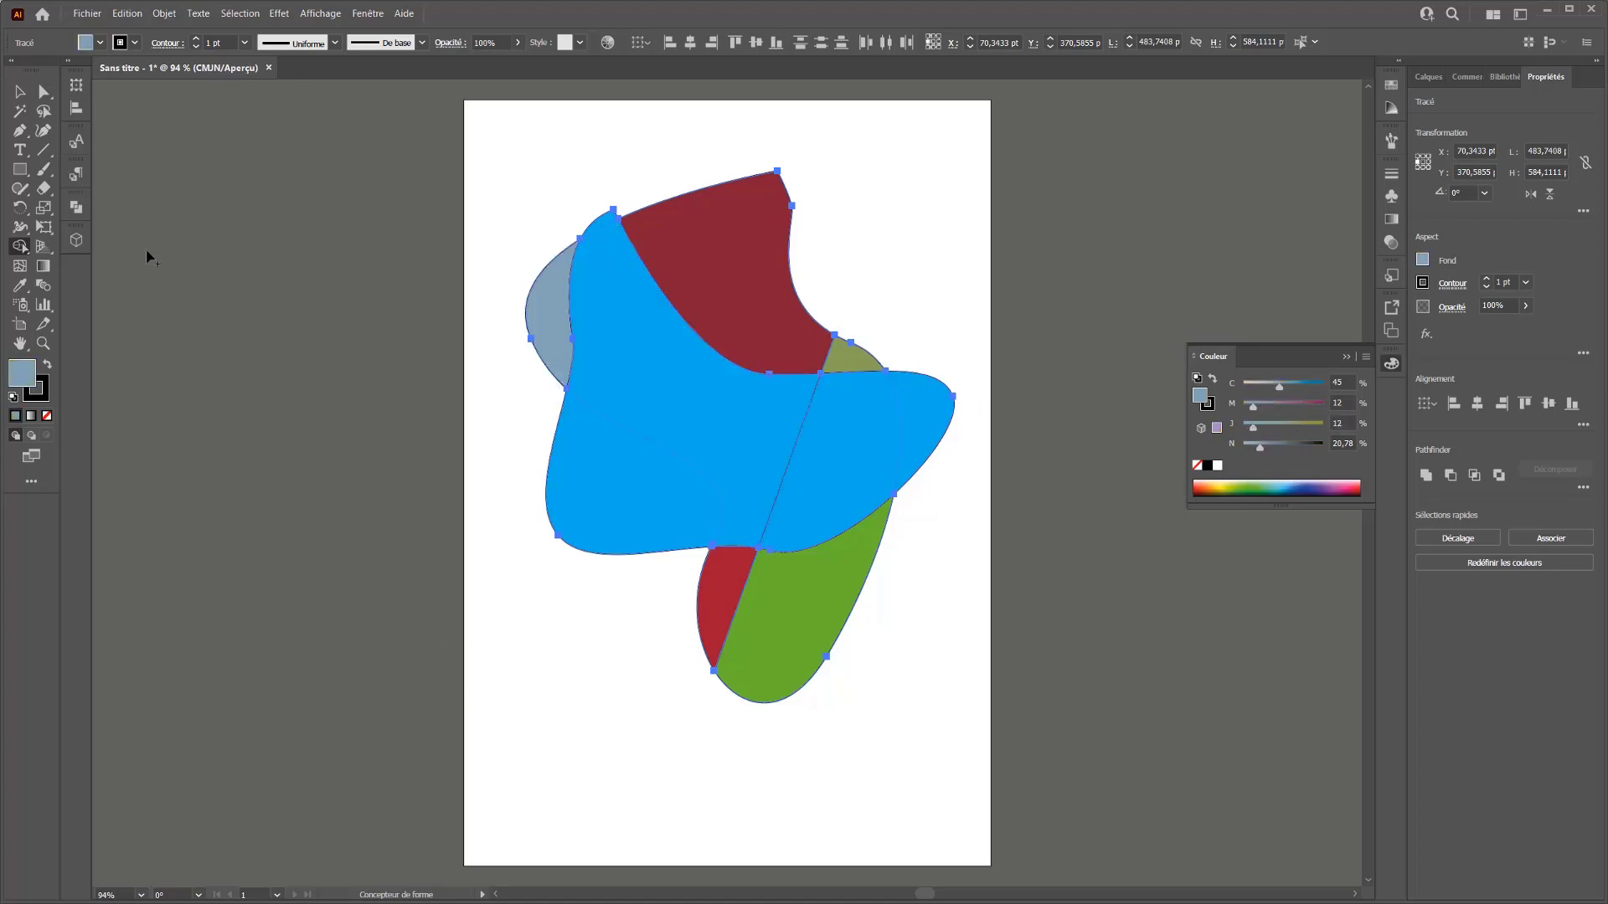
Undo the recent edits and redo them only up to the green and red fills of the lower regions
left_click(46, 92)
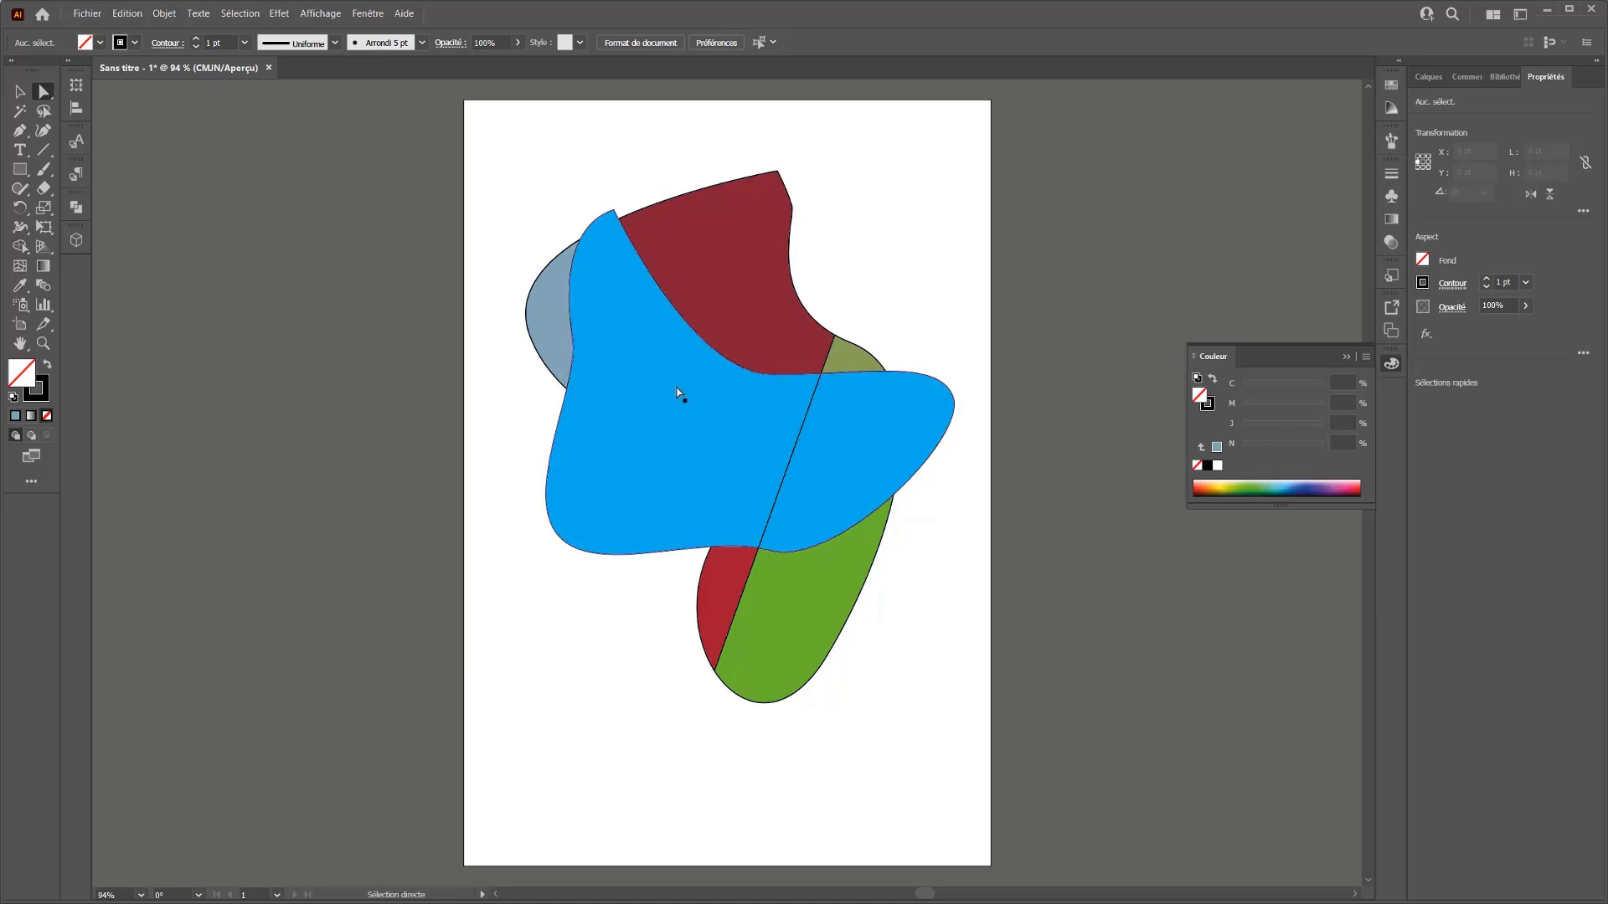
key("ctrl+z")
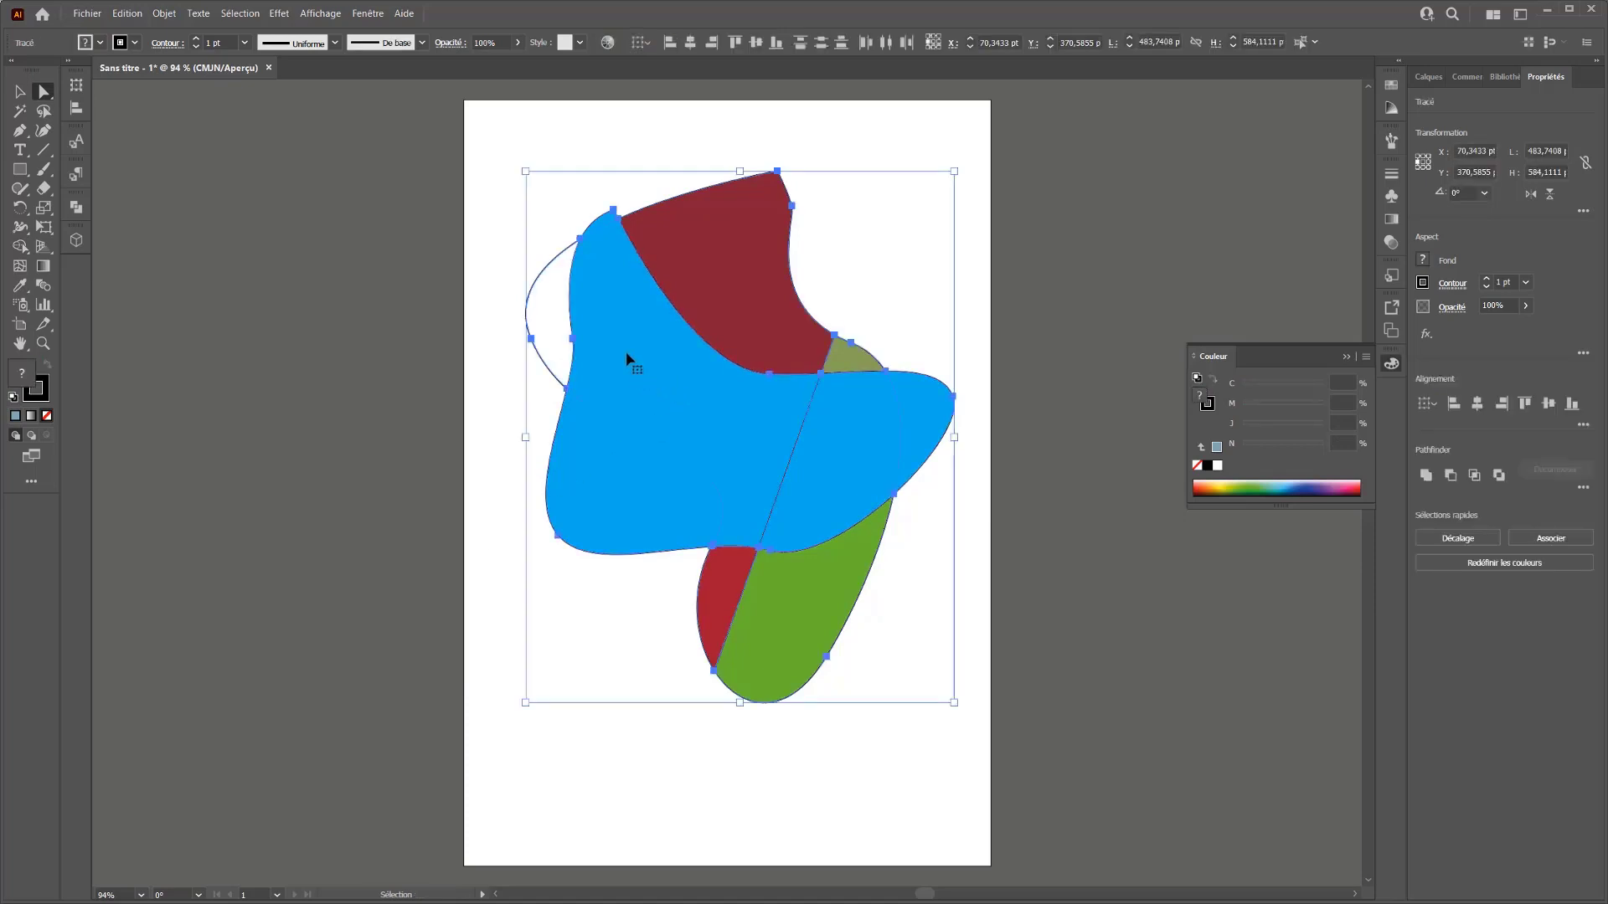
key("ctrl+z")
key("ctrl+z")
key("ctrl+z")
key("ctrl+z")
key("ctrl+z")
key("ctrl+z")
key("ctrl+z")
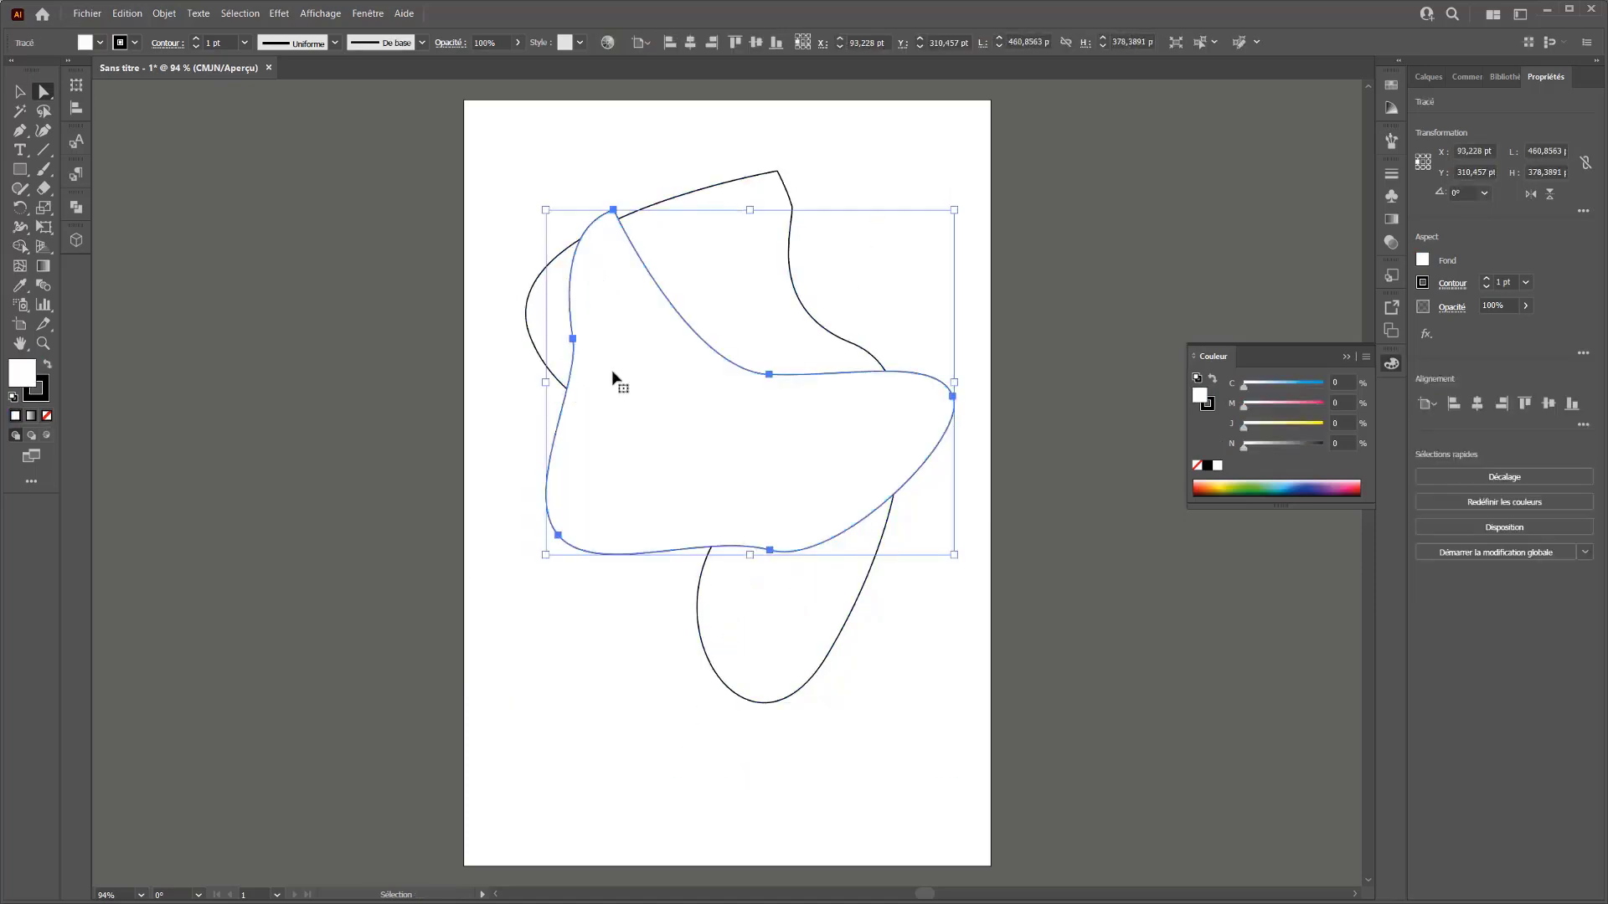
key("ctrl+shift+z")
key("ctrl+shift+z")
key("ctrl+shift+z")
key("ctrl+shift+z")
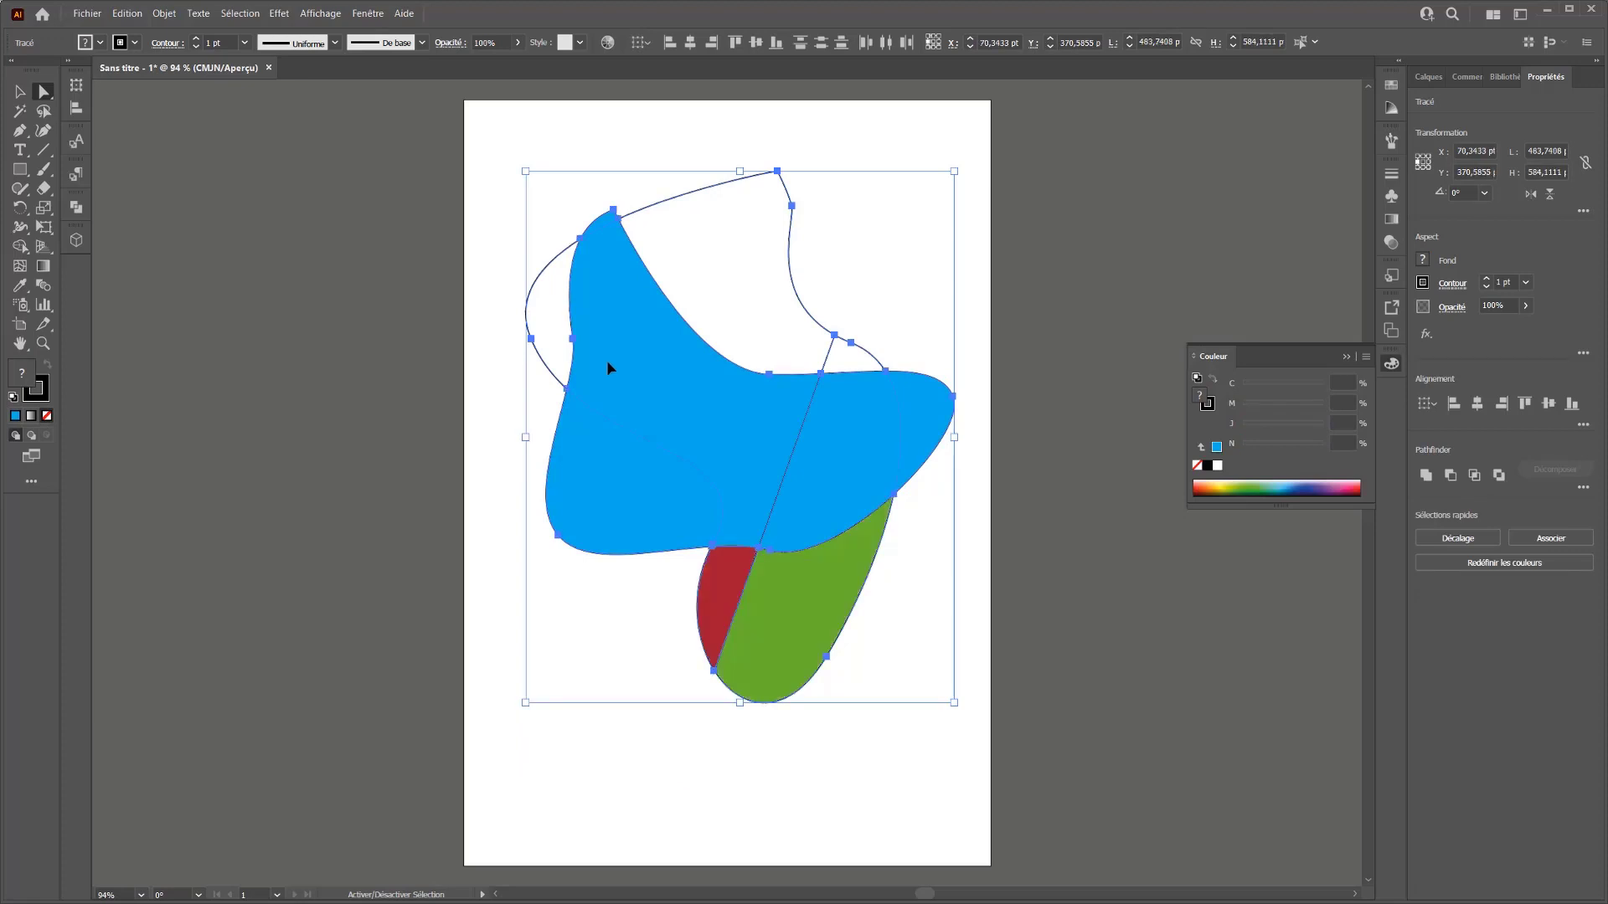
key("ctrl+shift+z")
key("ctrl+z")
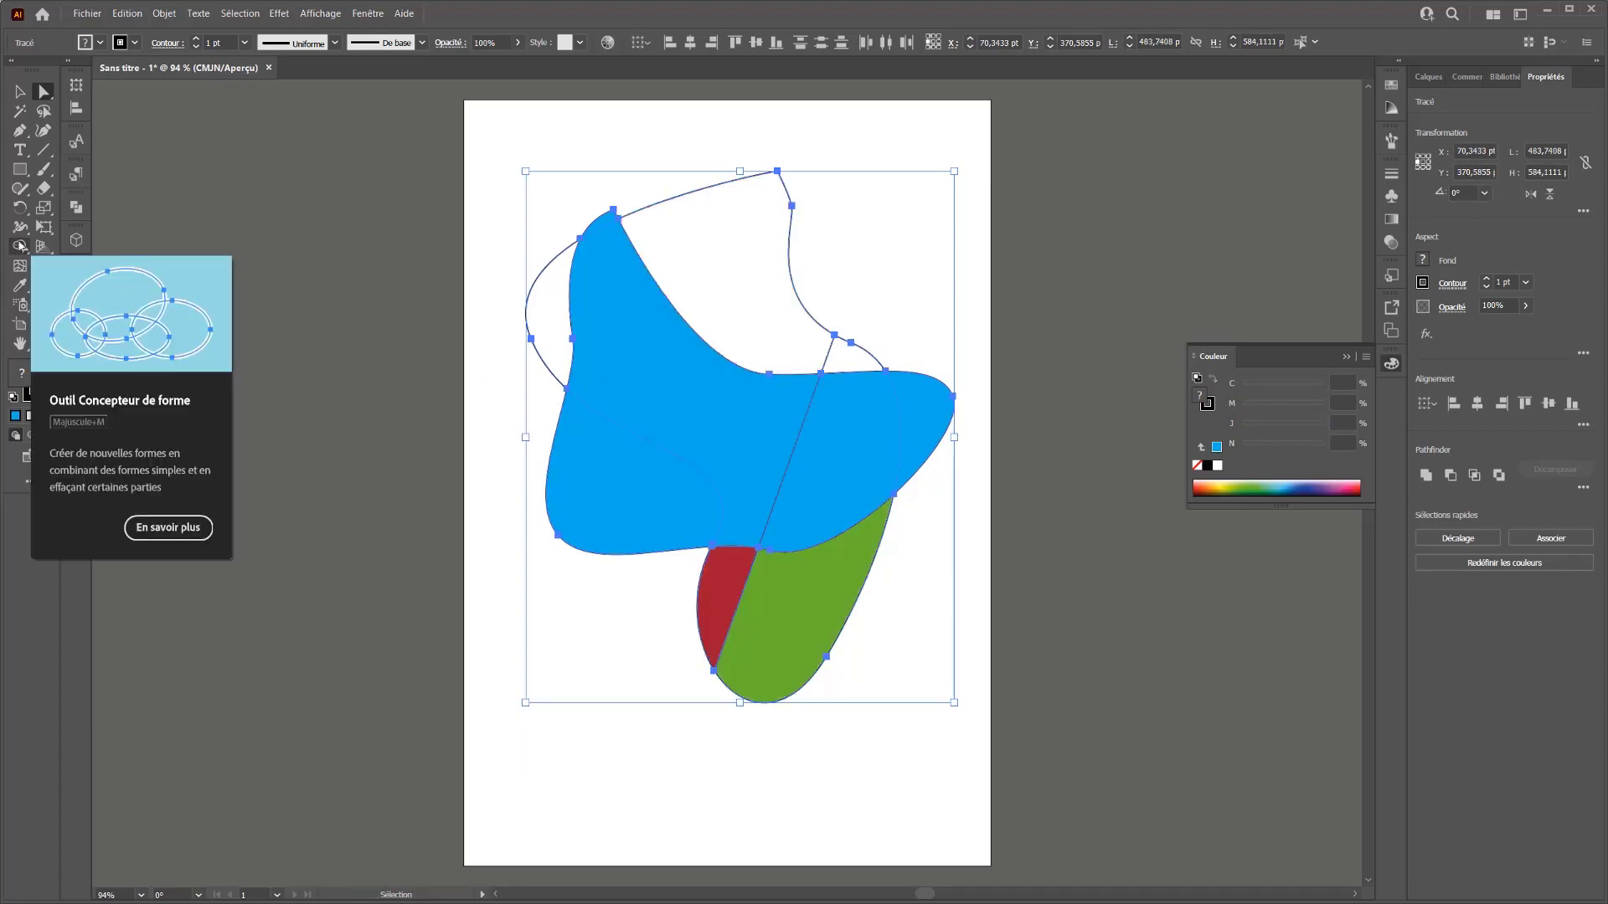
Activate the Live Paint Bucket over the selected artwork and expand Calque 1 to list its paths
left_click(20, 246)
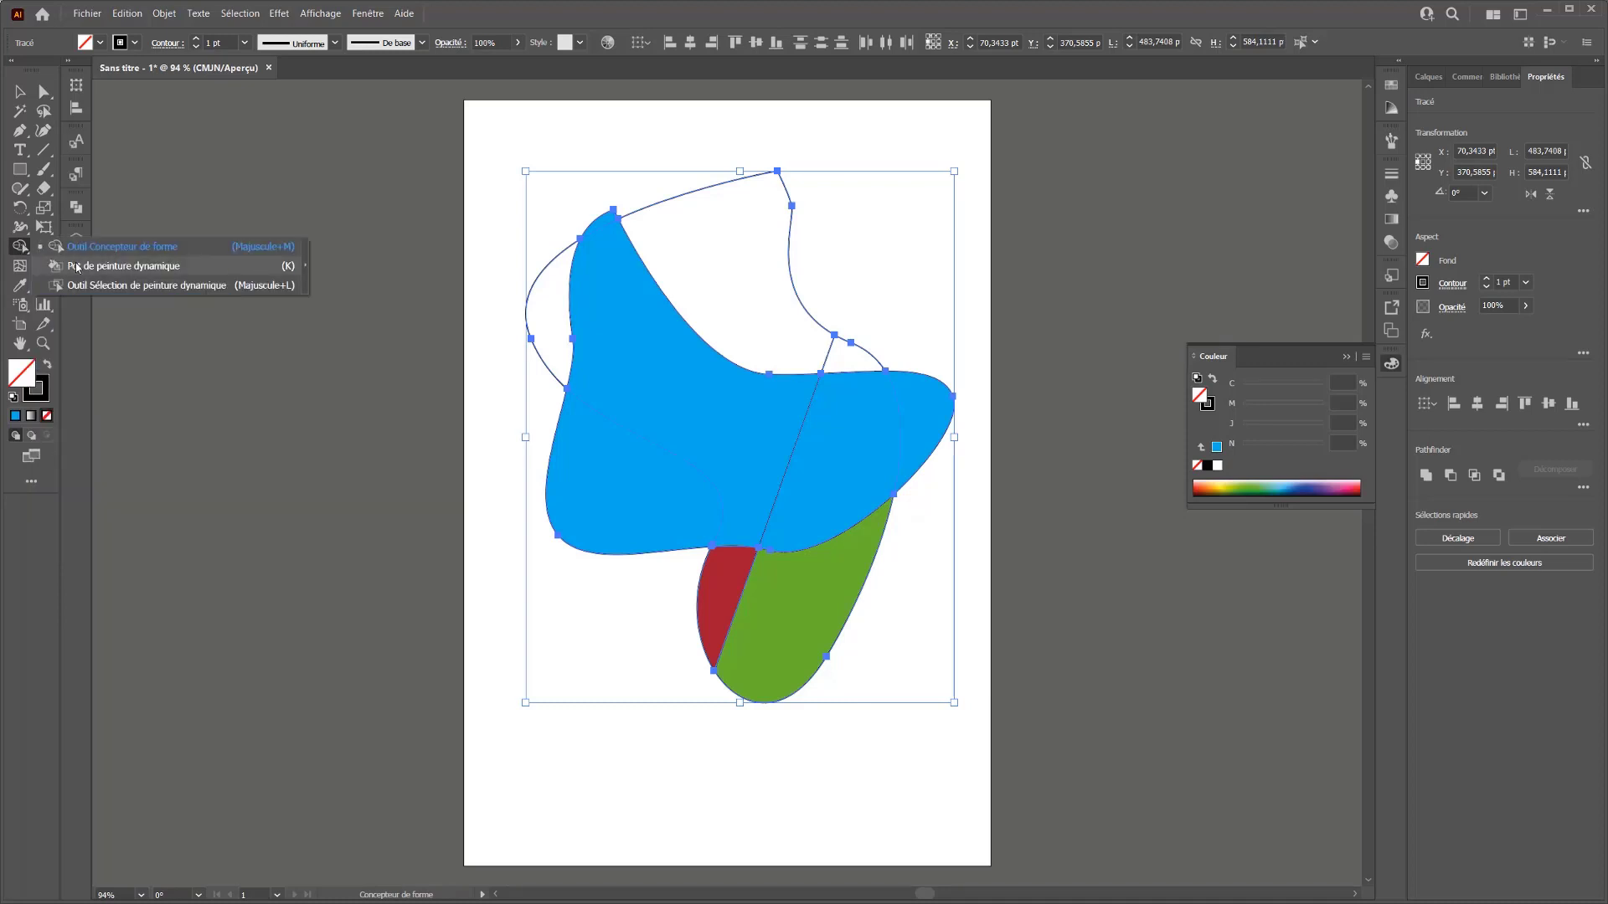
left_click(120, 266)
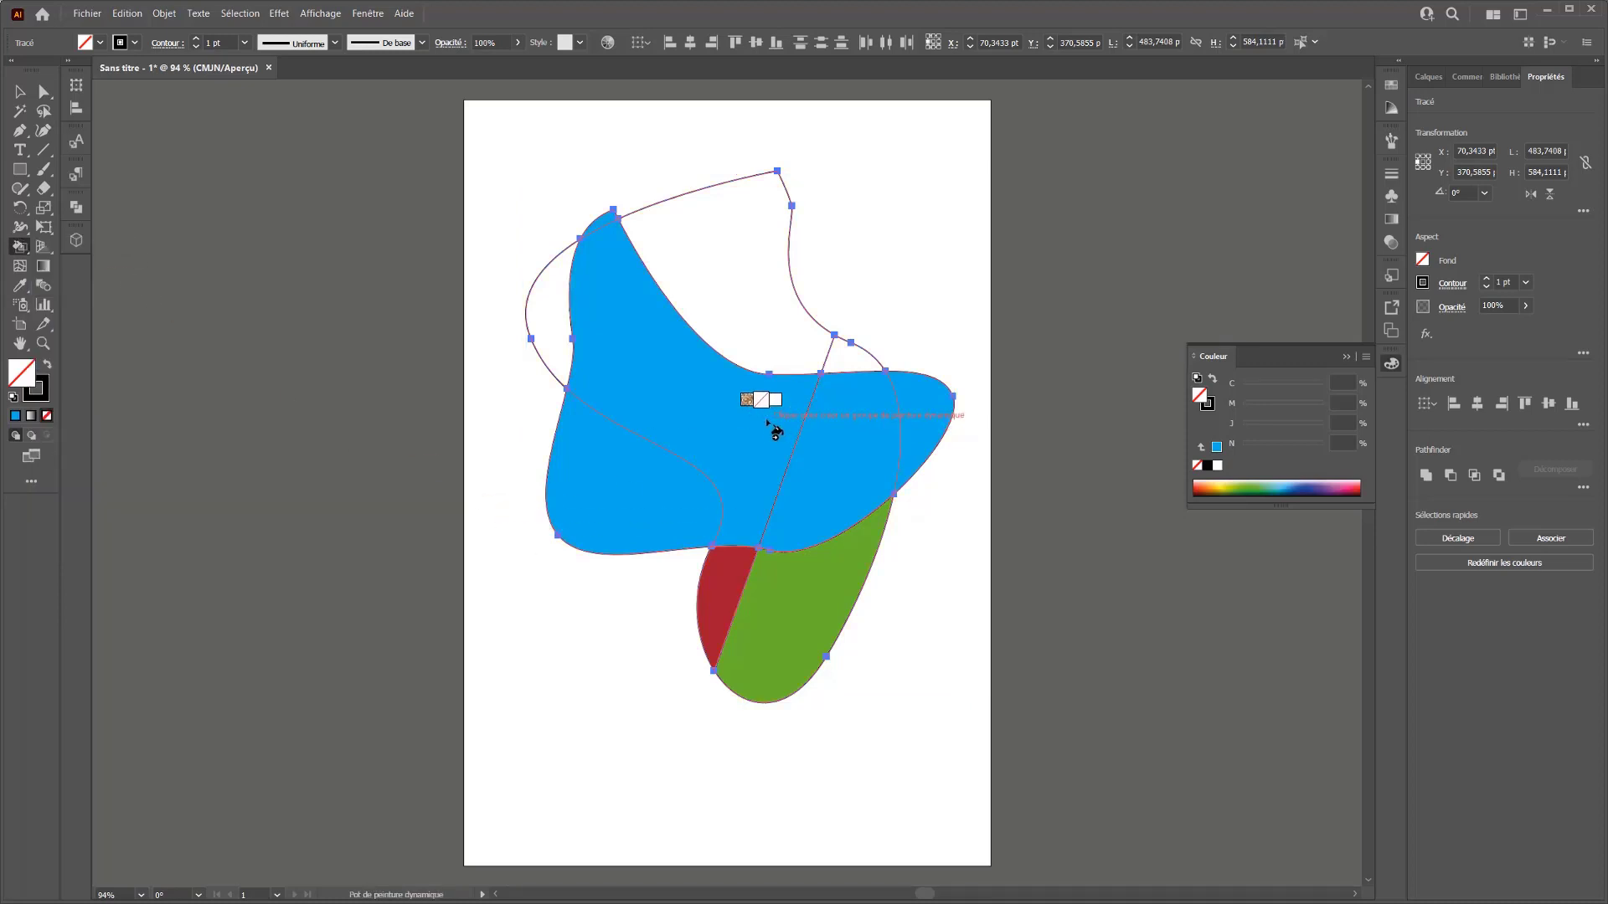
left_click(603, 410)
left_click(604, 423)
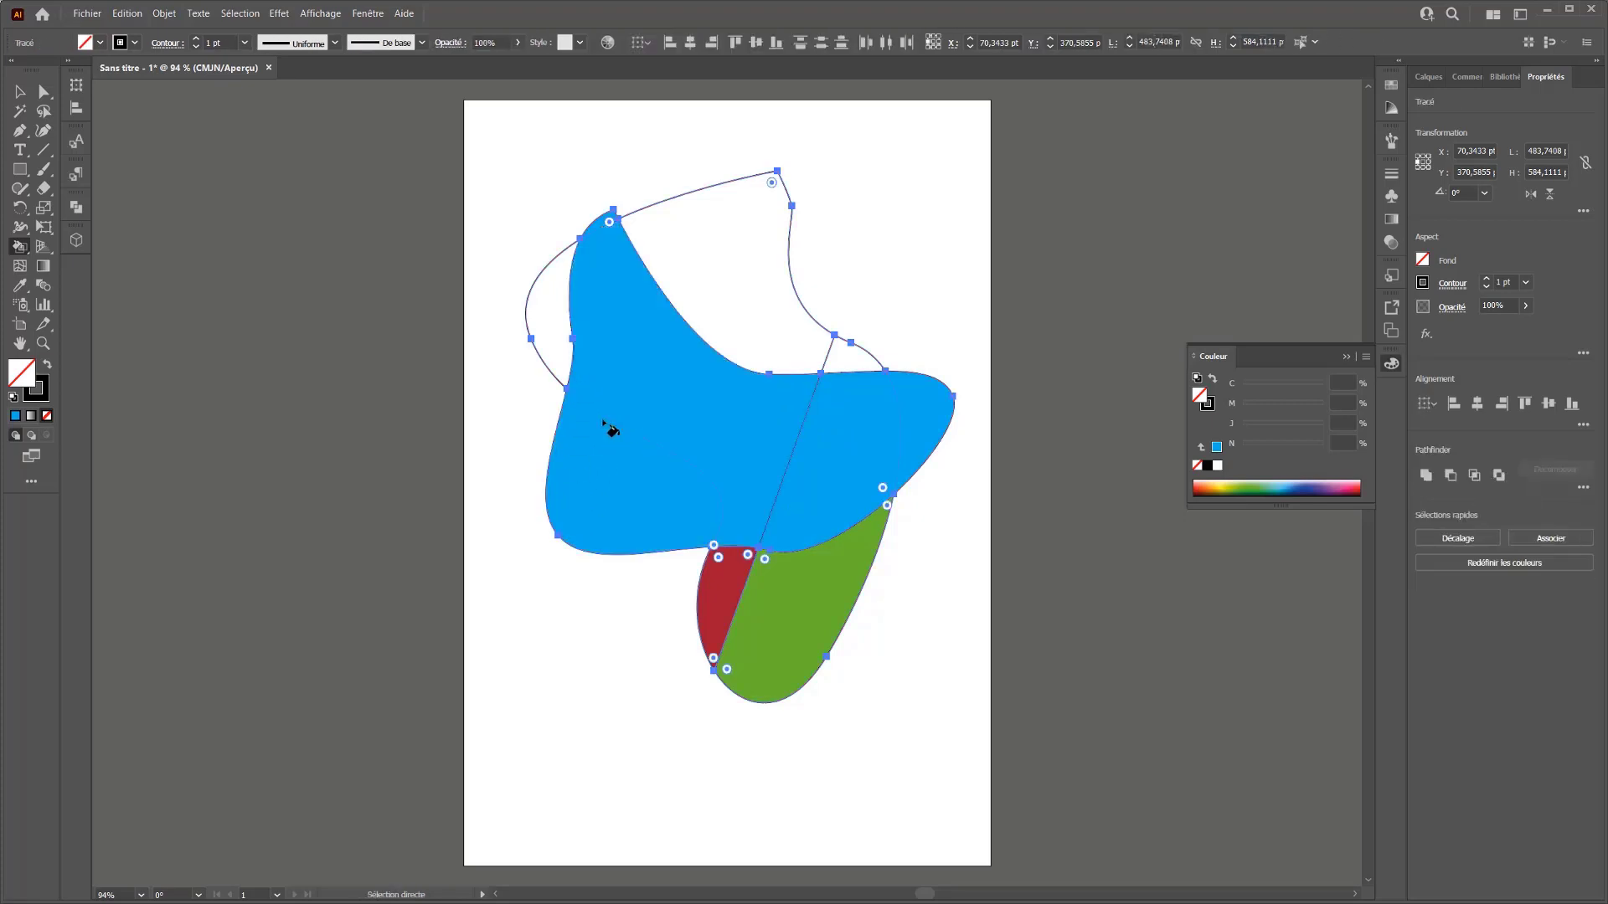
left_click(1429, 77)
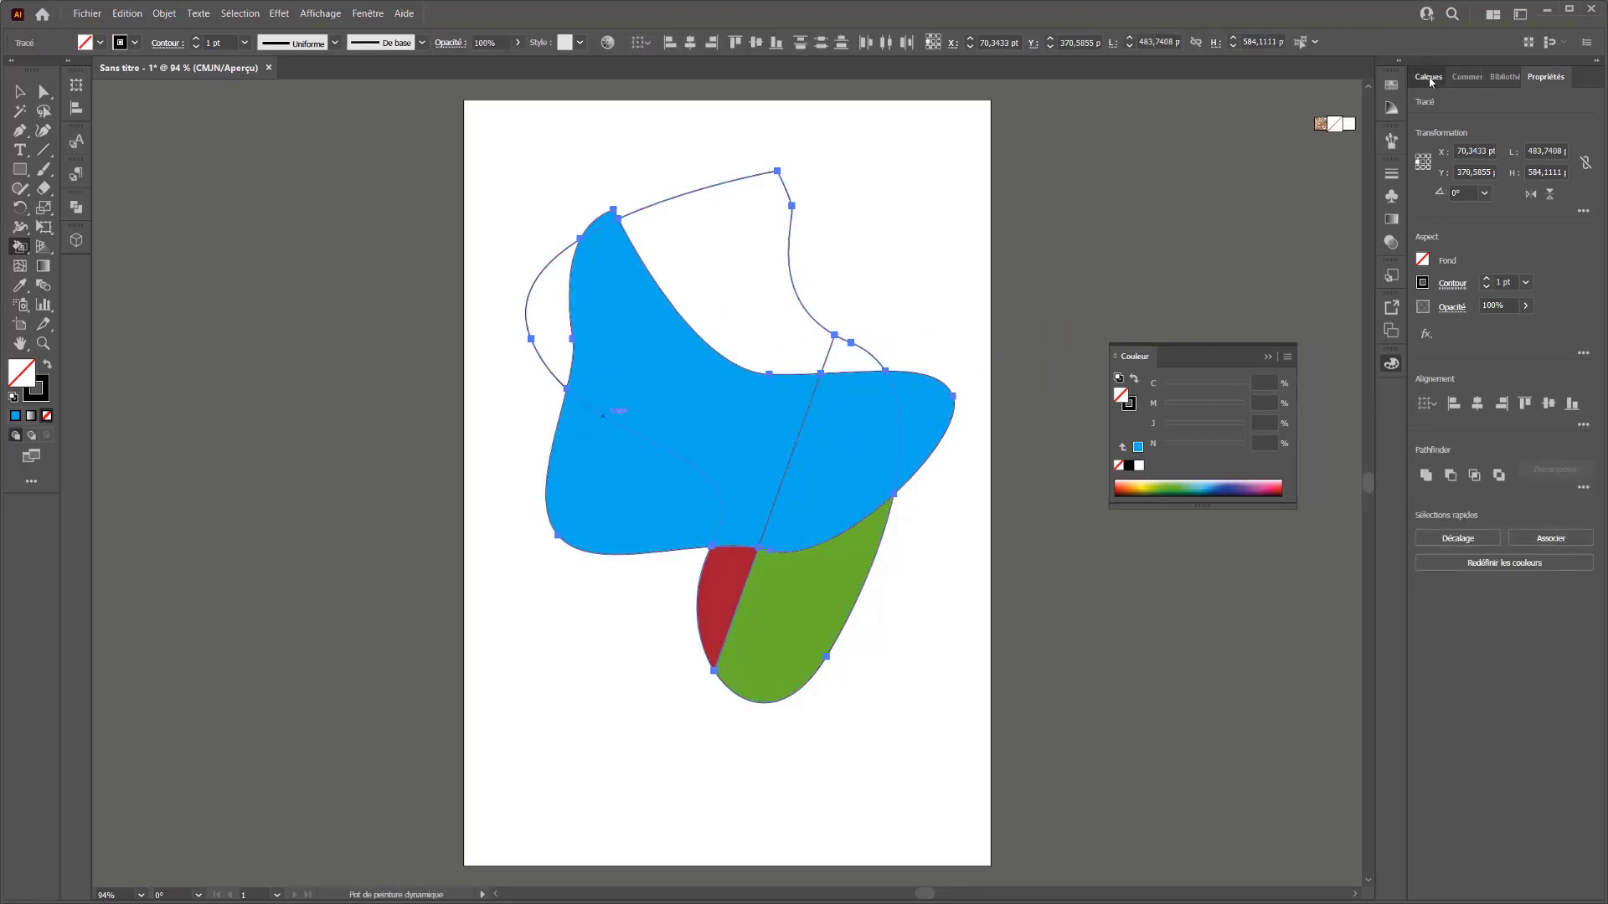
left_click(1379, 101)
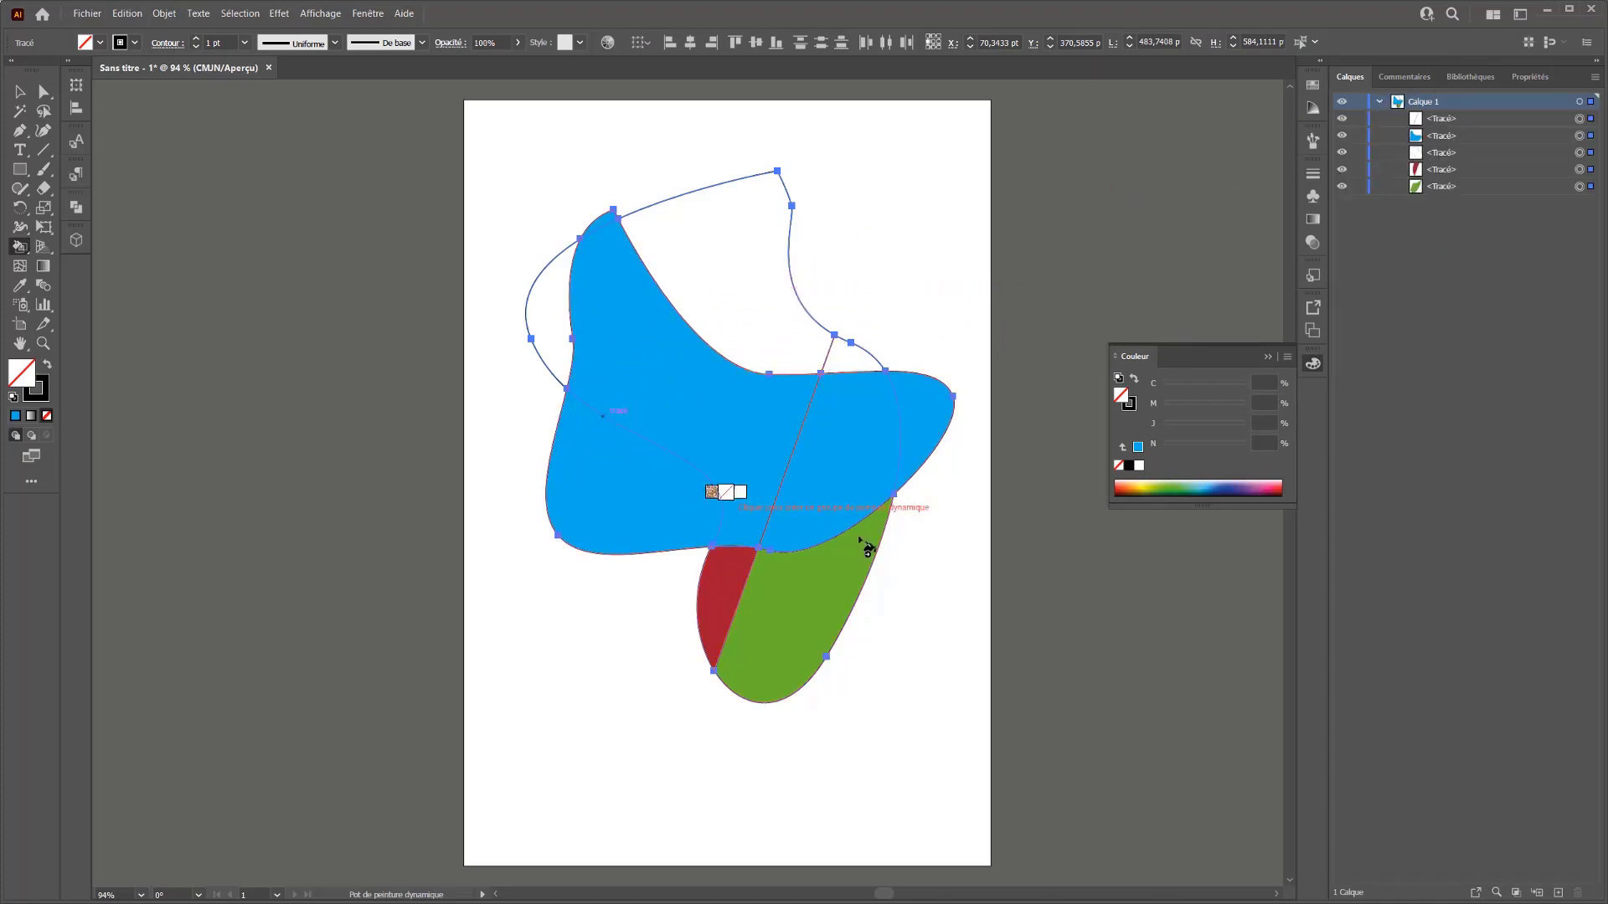
Try turning the artwork into a Live Paint group by applying no fill to the far right region, and undo it
left_click(909, 406)
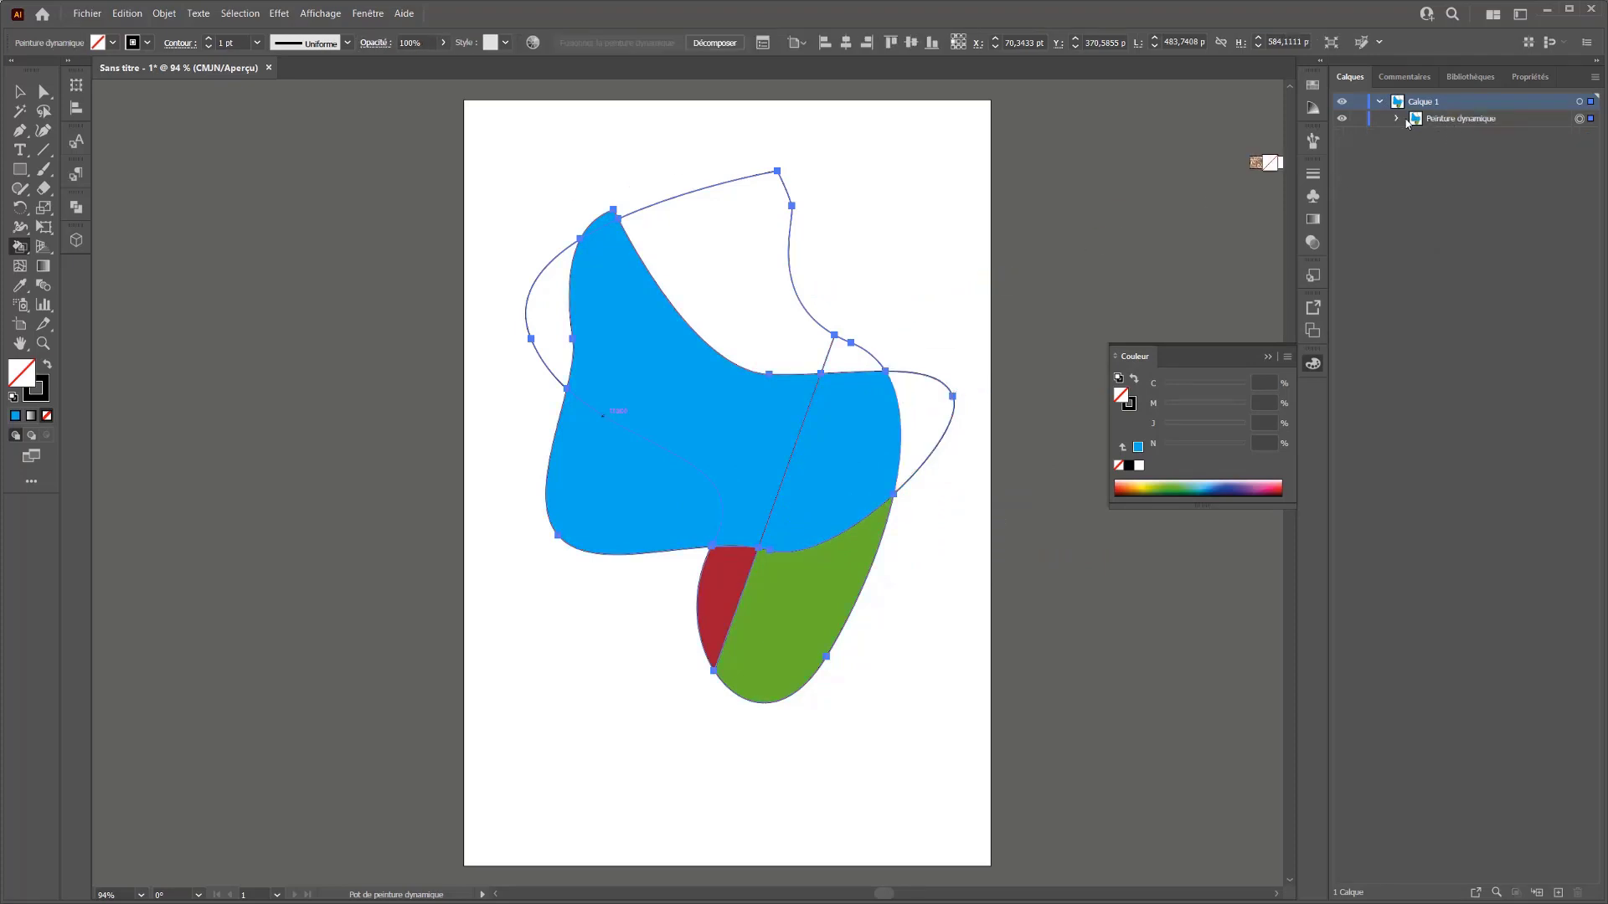
key("ctrl")
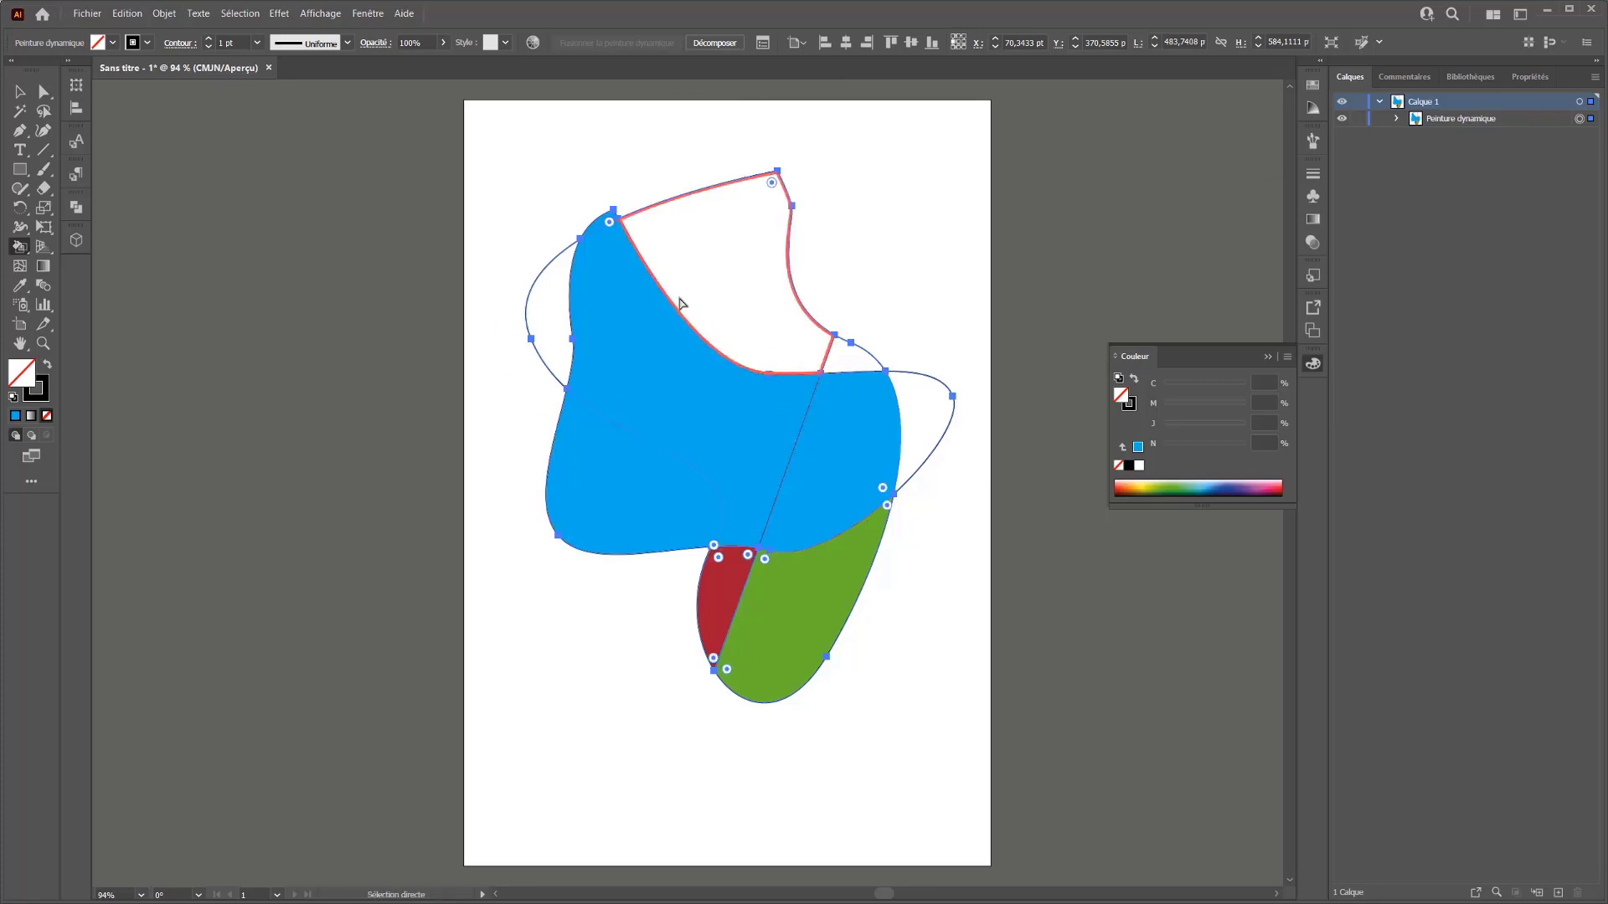
key("ctrl+z")
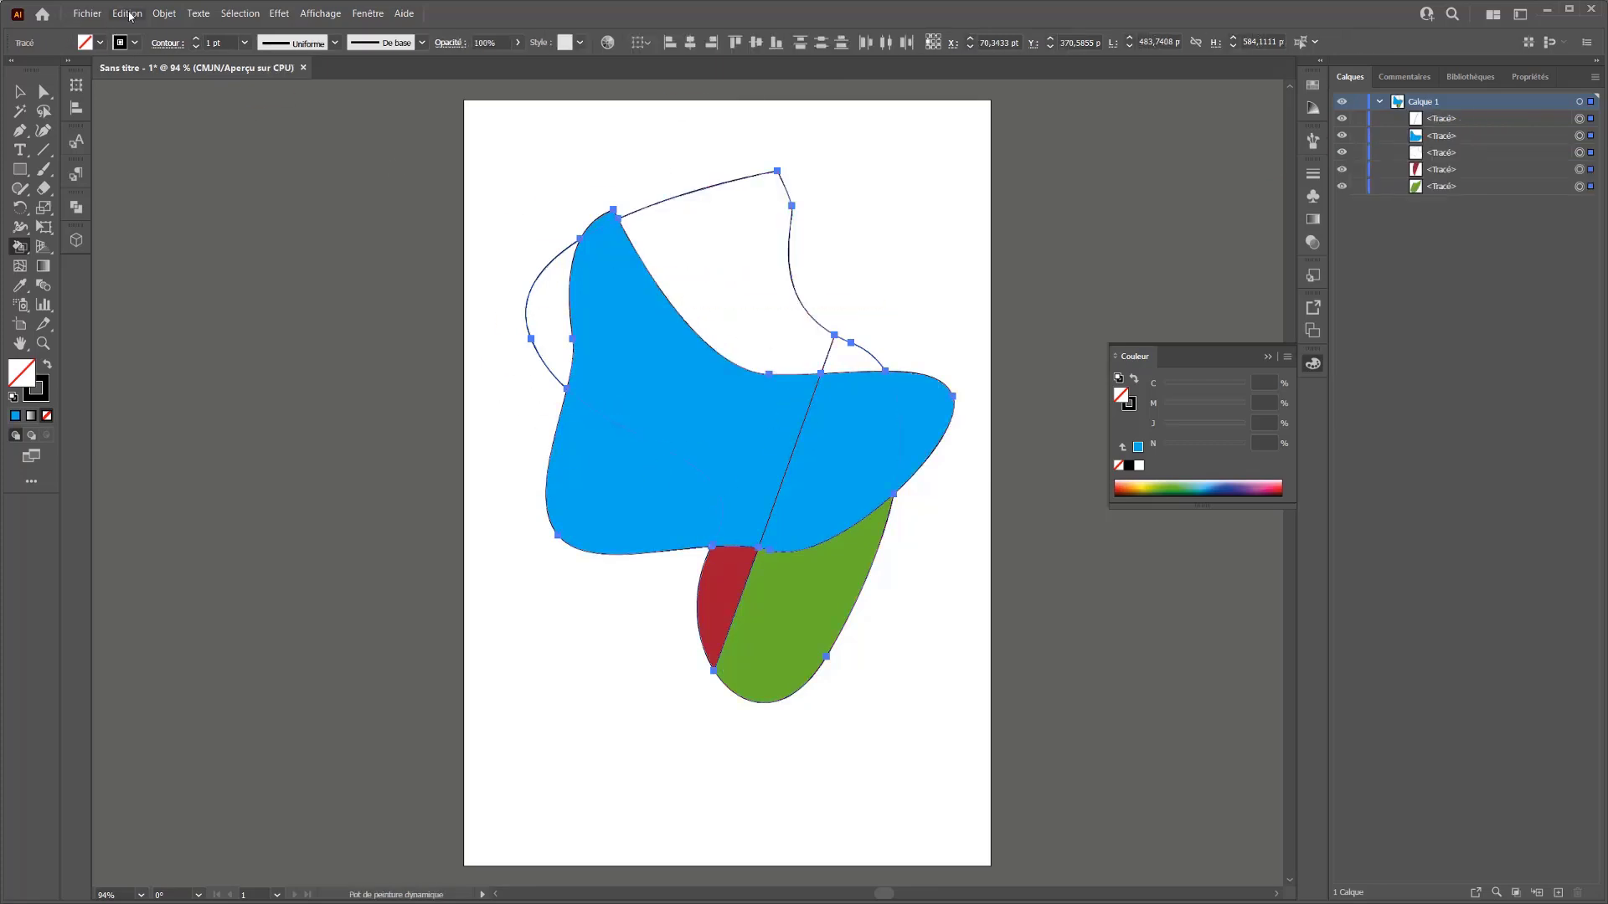
Create a Live Paint group from the selected paths with the Object command
left_click(164, 14)
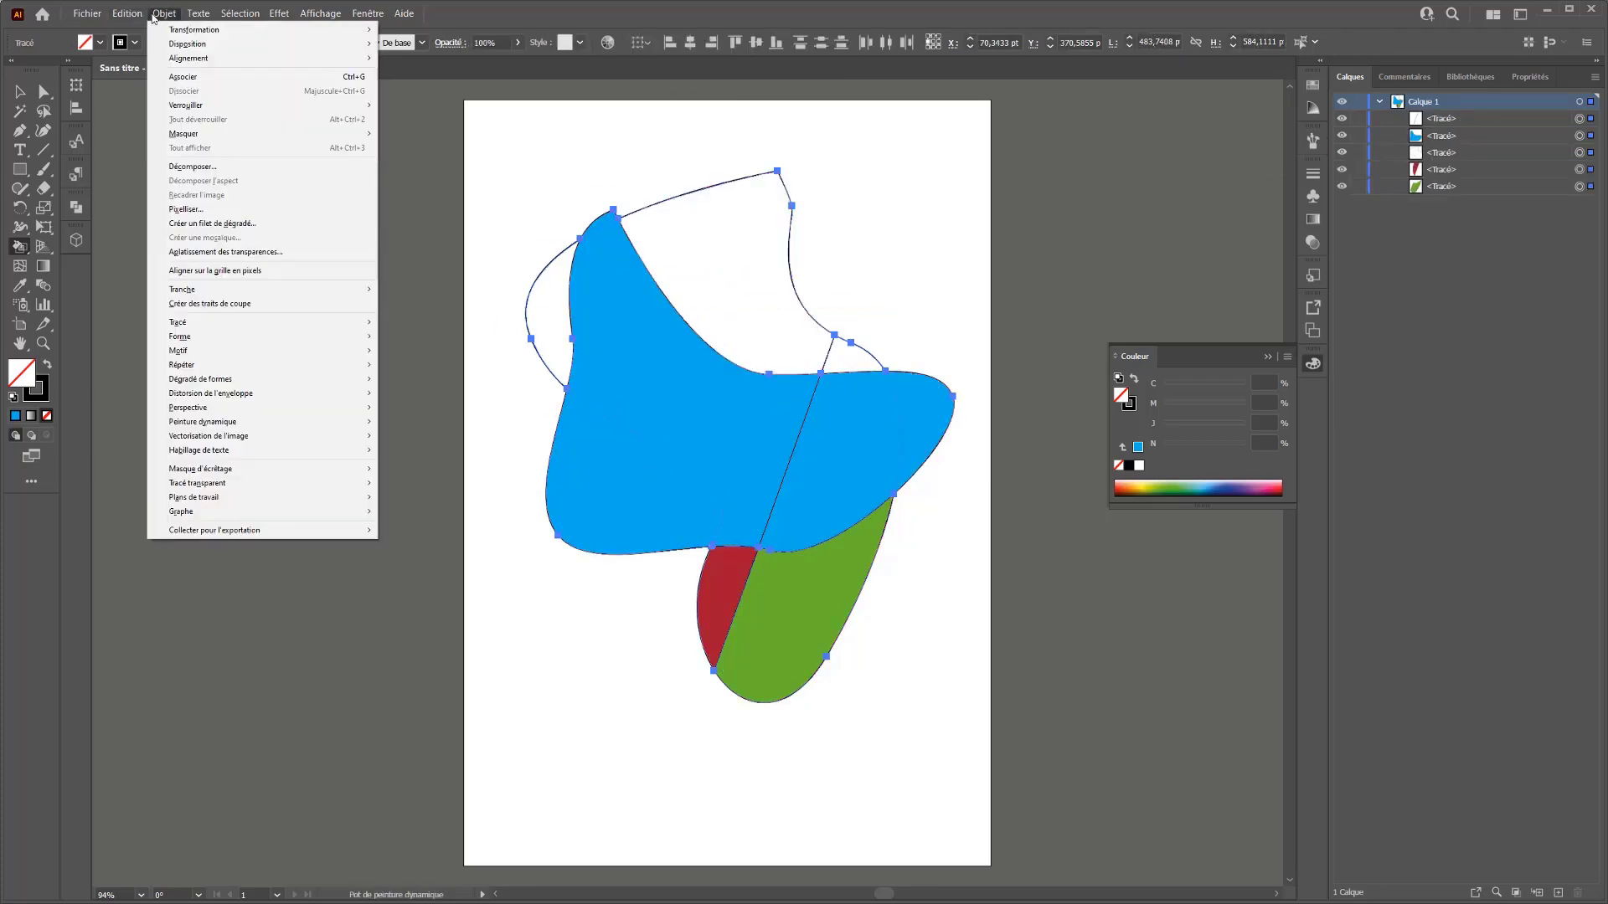
mouse_move(299, 423)
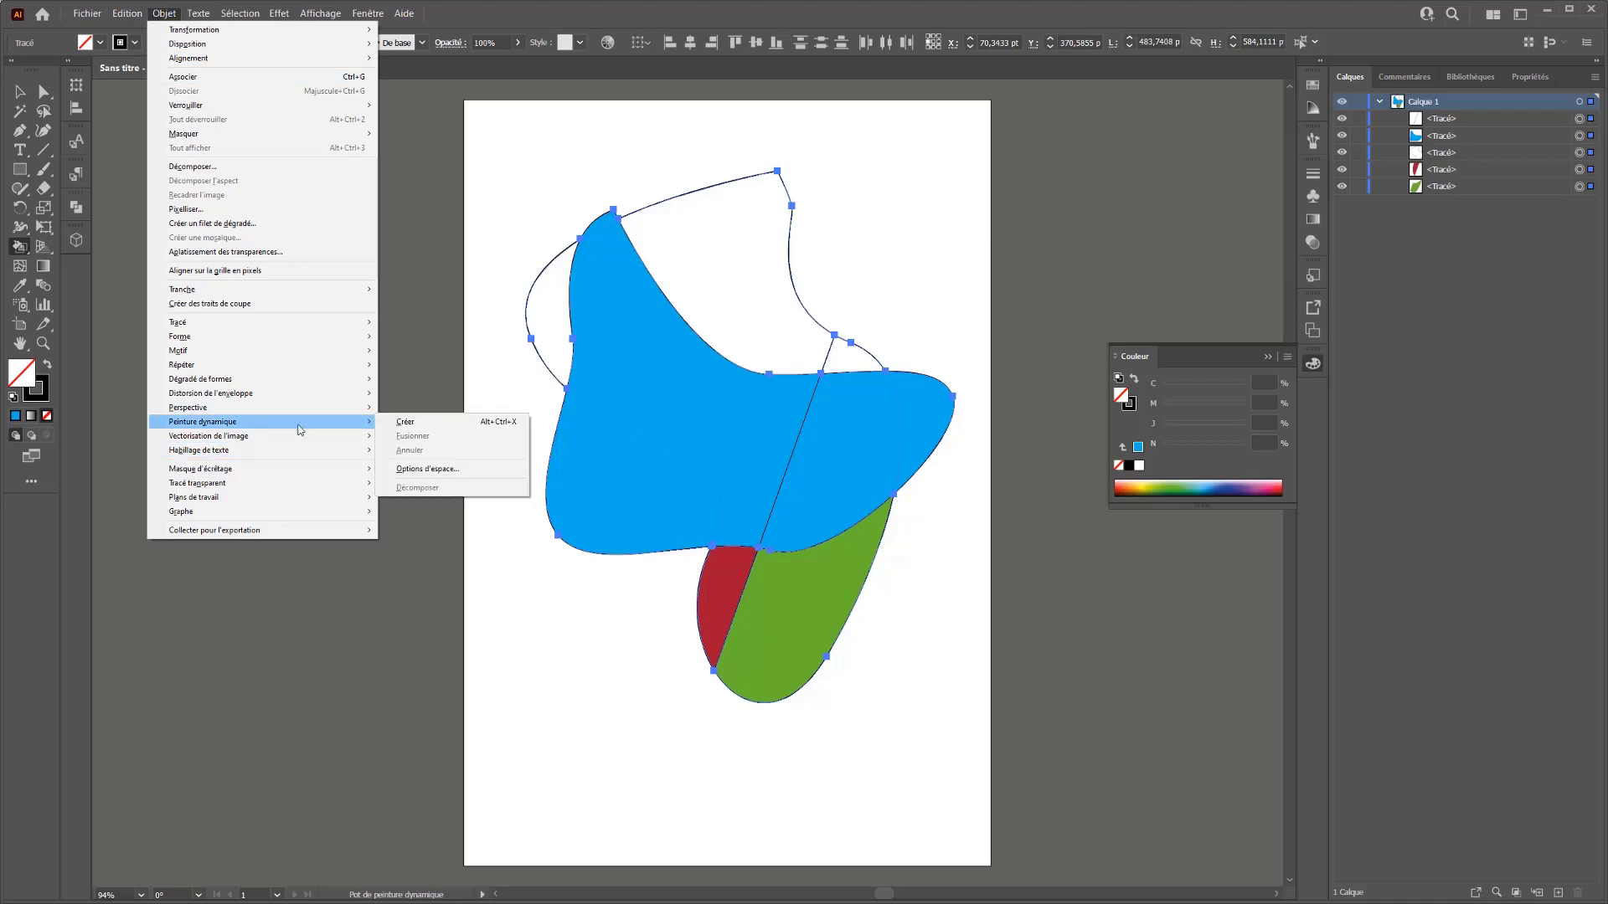
left_click(402, 423)
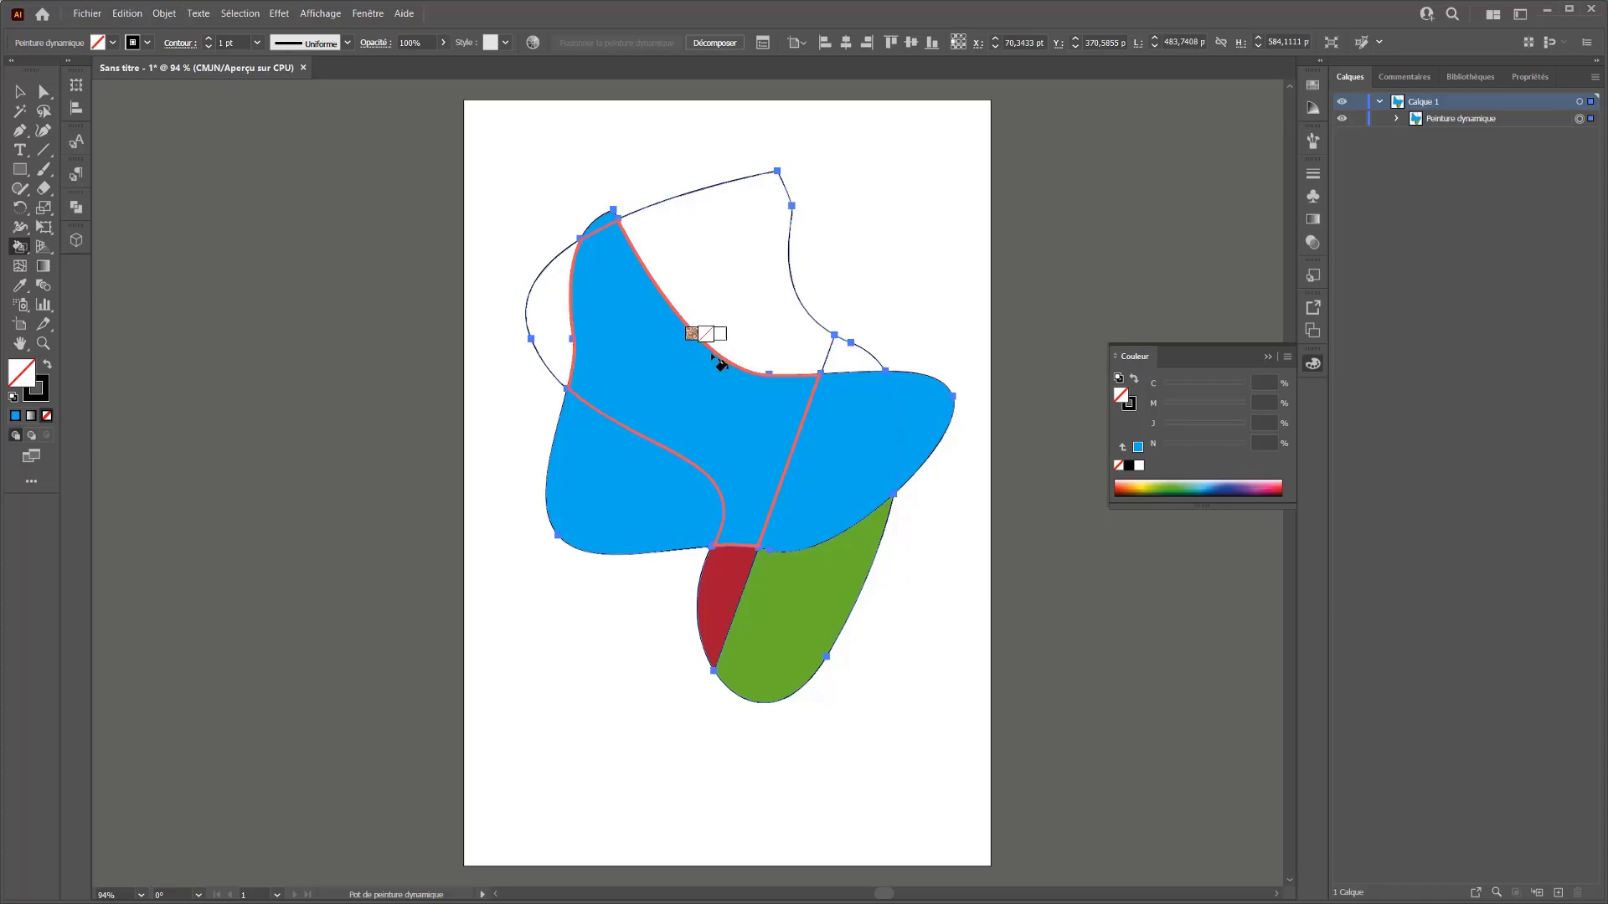
Display the swatches and fill the large empty upper region with bright red using the Live Paint Bucket
key("Right")
key("Right")
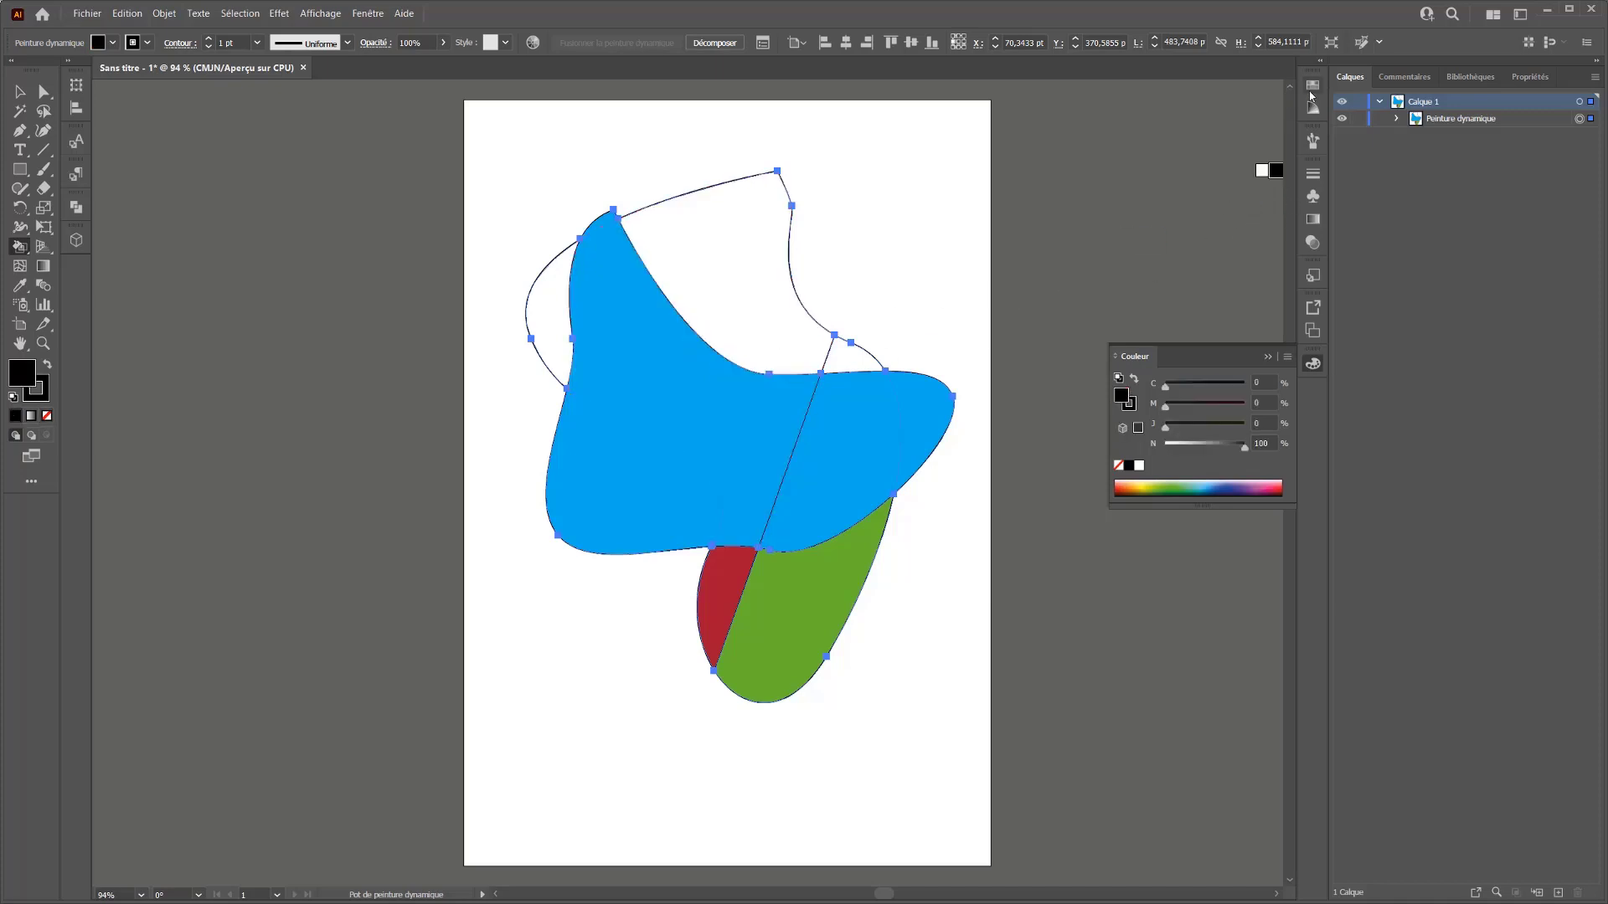
left_click(1311, 89)
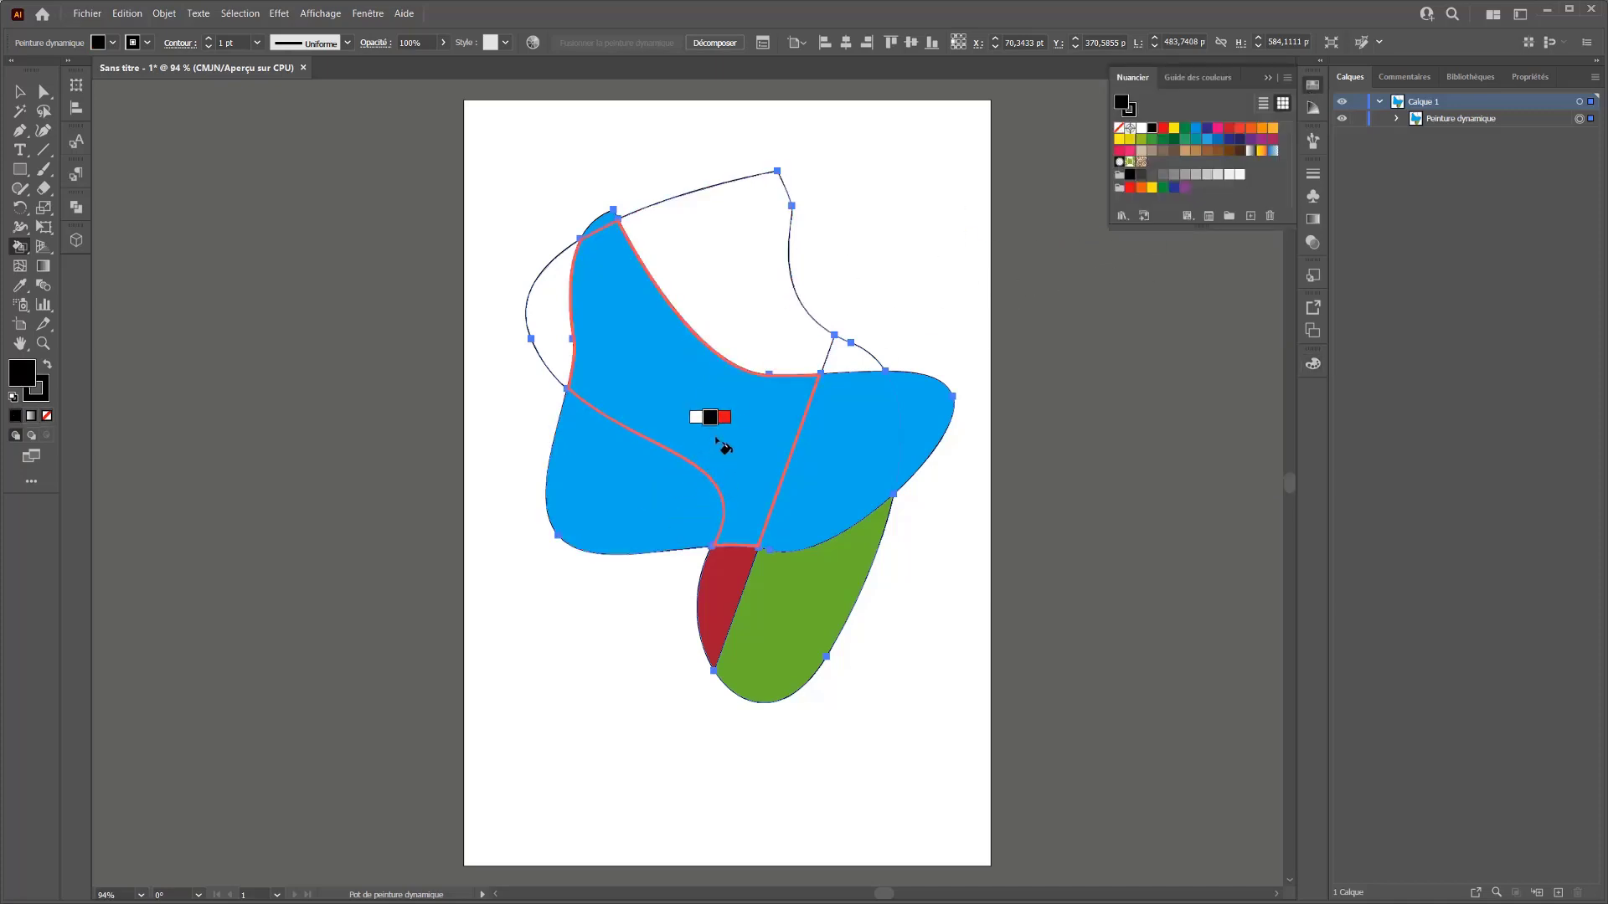
key("Right")
key("Right")
key("Right")
key("Right")
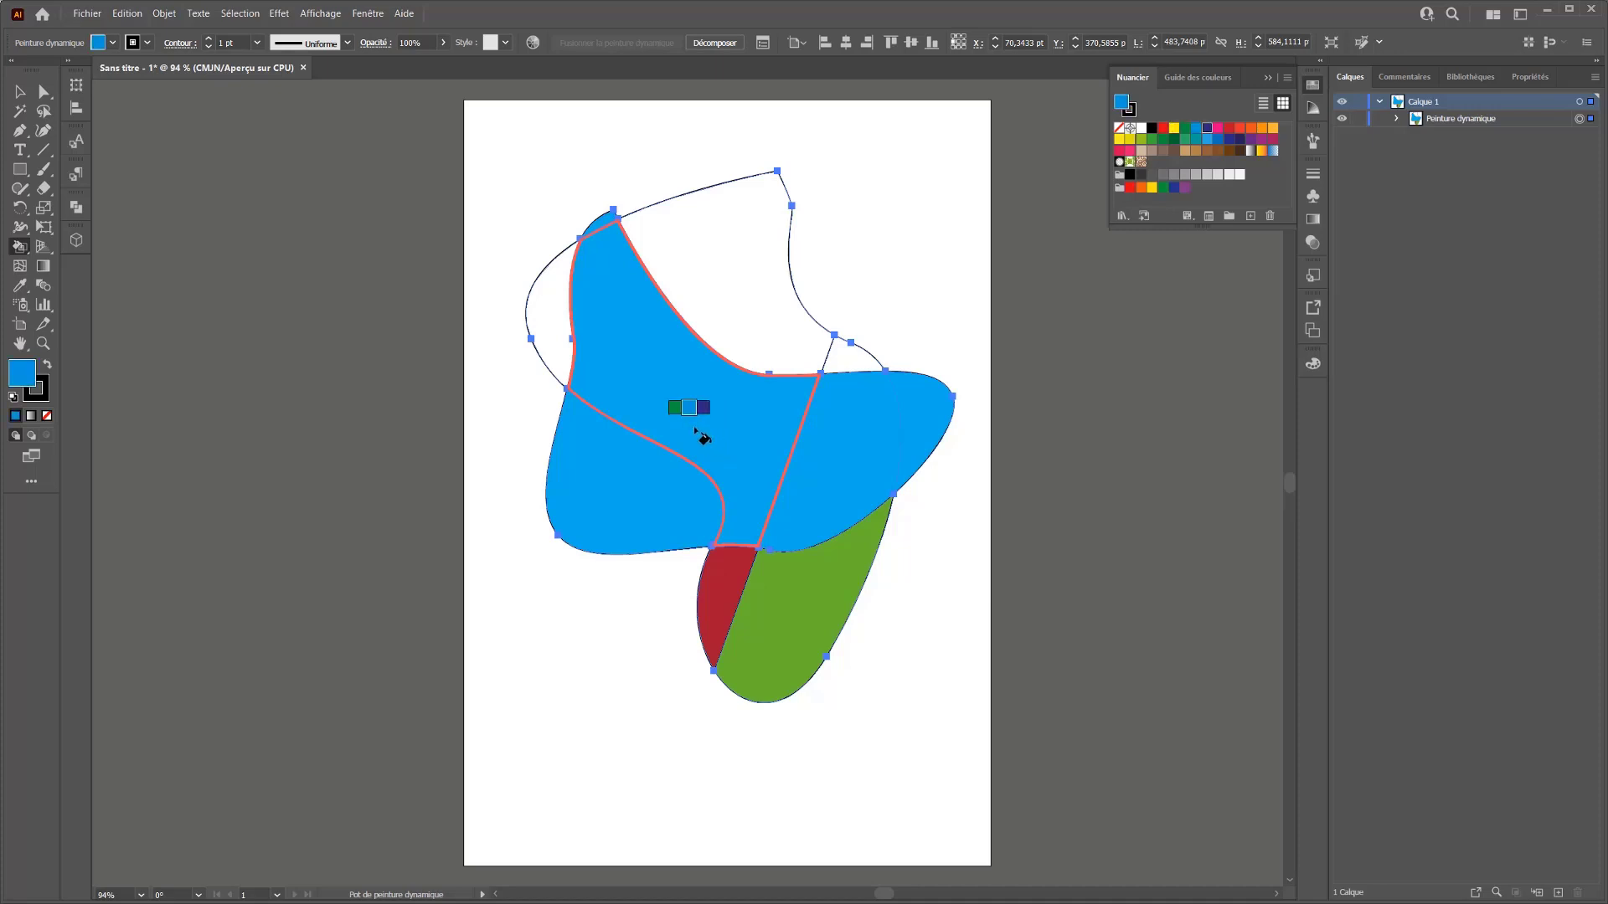
key("Right")
key("Right")
key("Right")
key("Right")
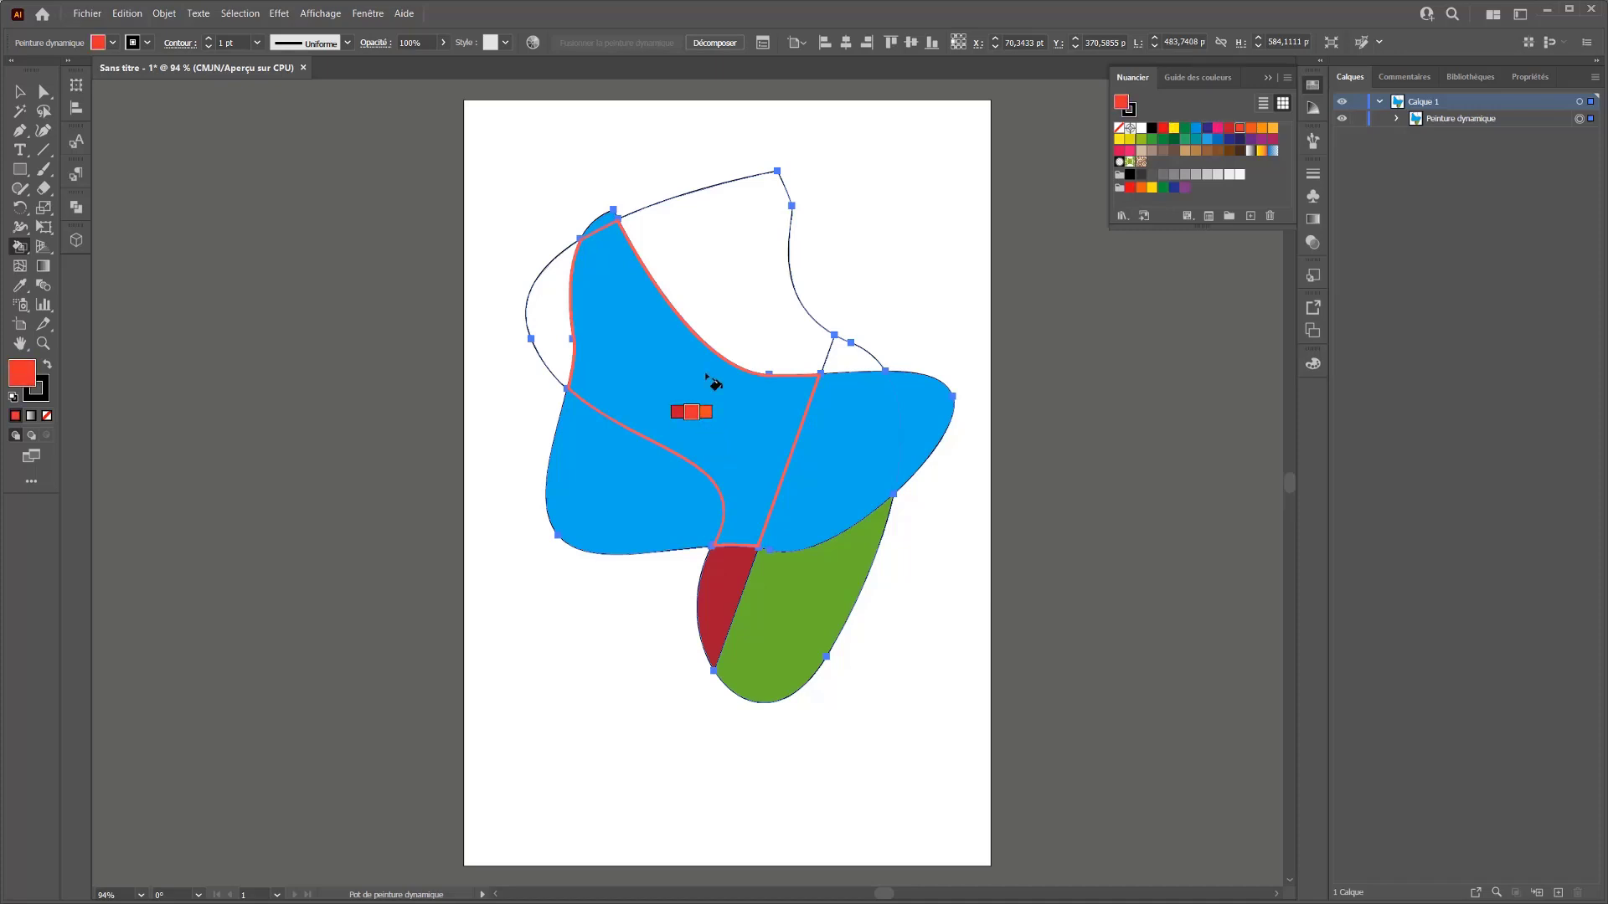
left_click(730, 325)
Fill the large blue region beside the diagonal line with orange and the green bottom region with yellow
key("Right")
key("Right")
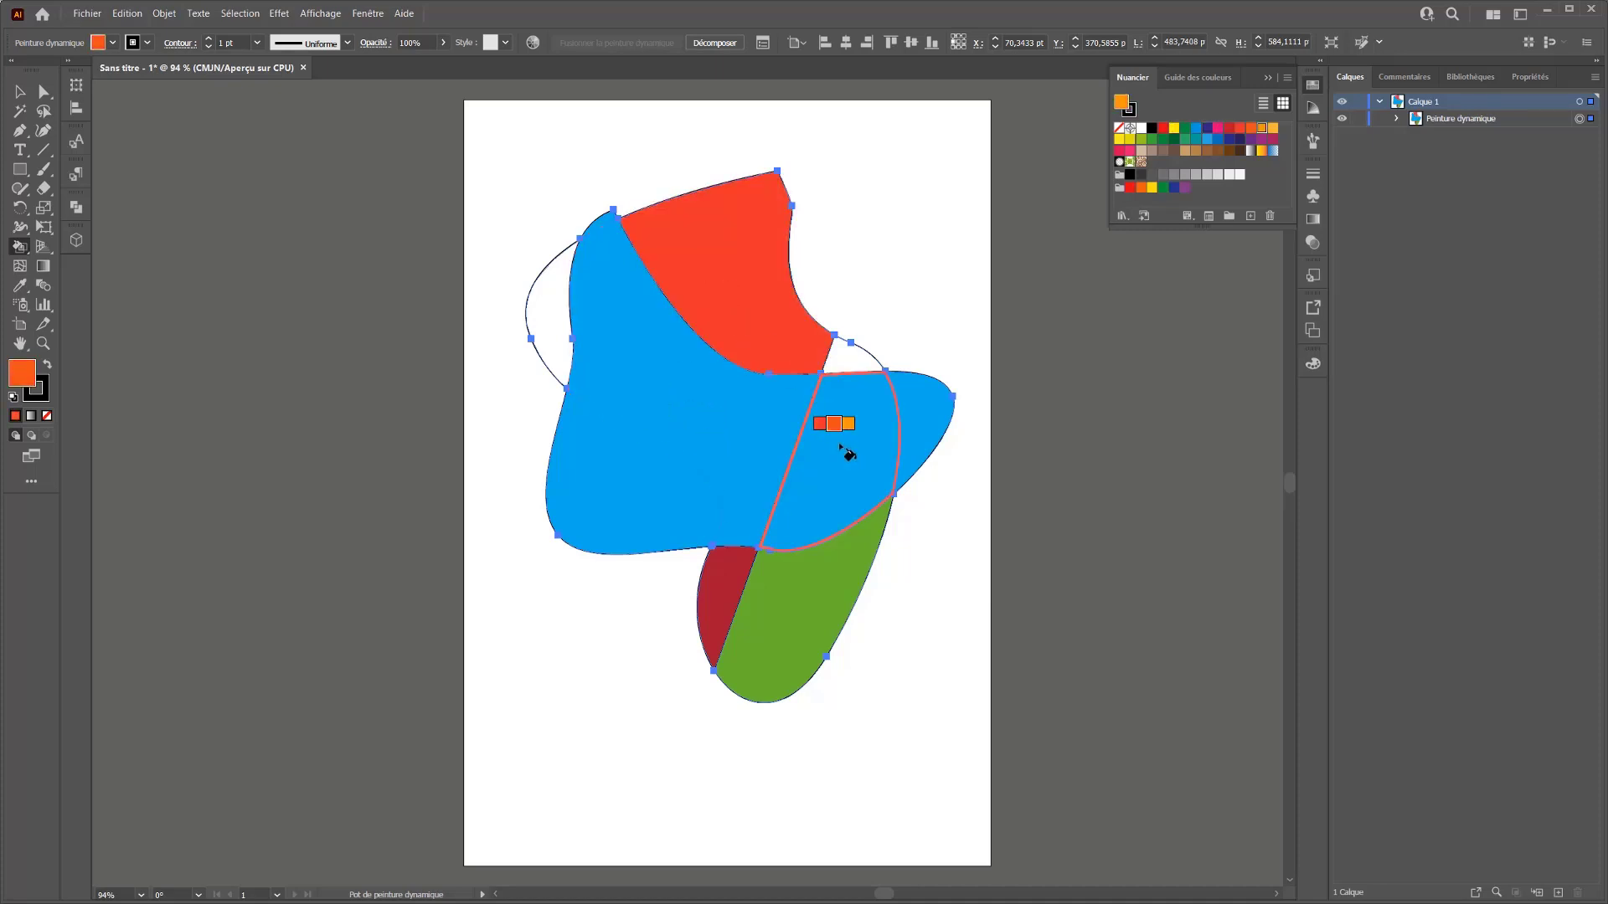
left_click(840, 447)
key("Right")
left_click(784, 575)
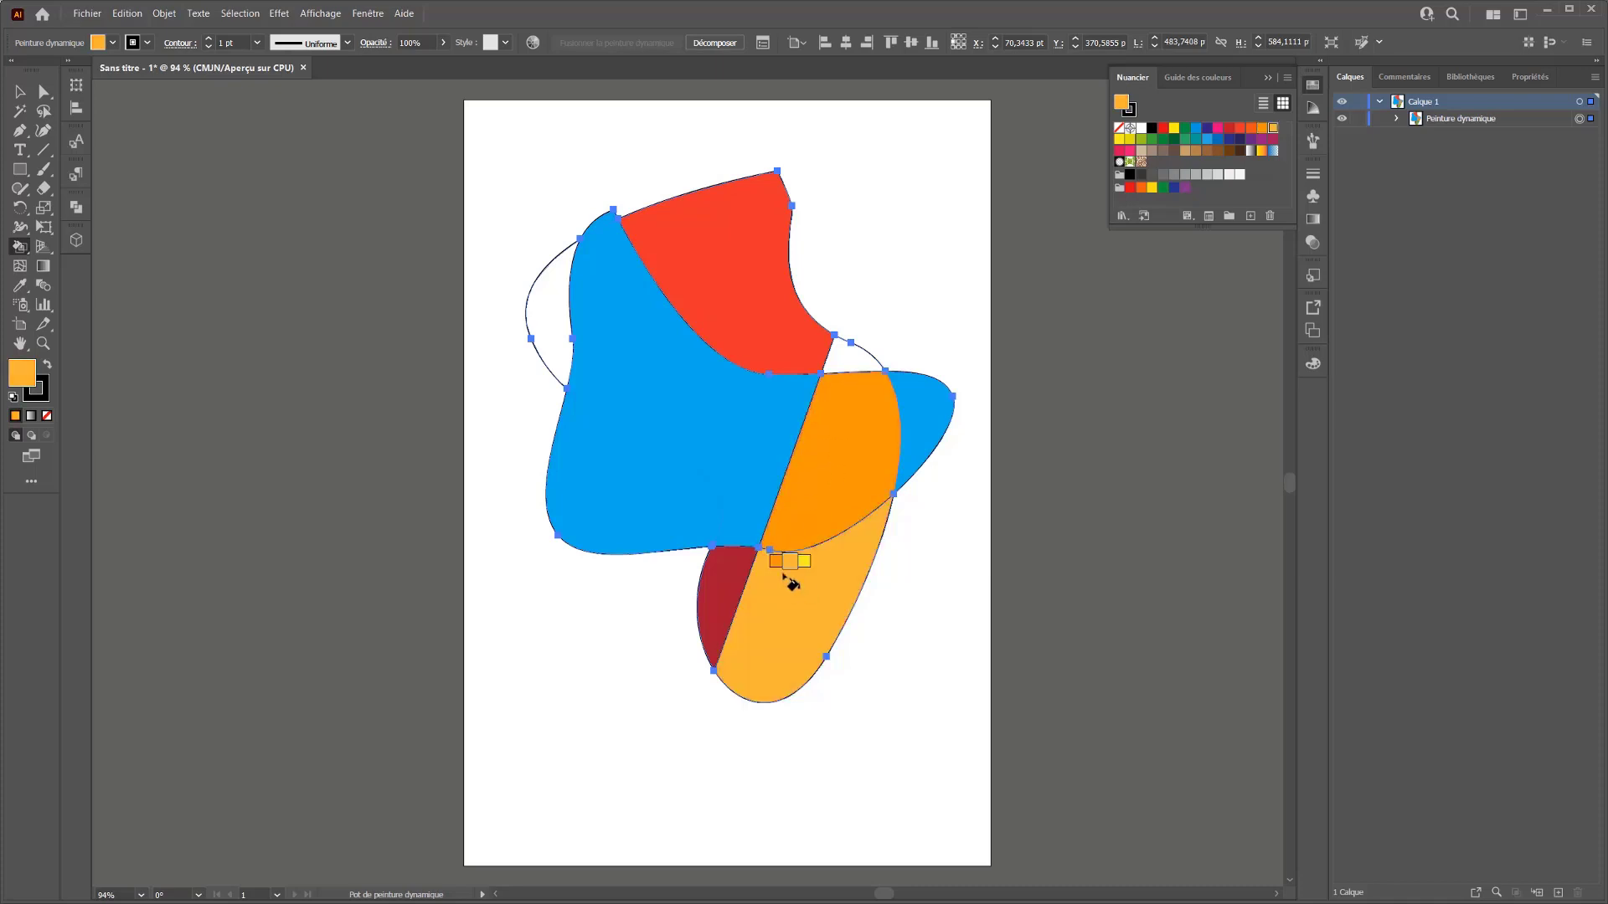
key("Right")
key("Left")
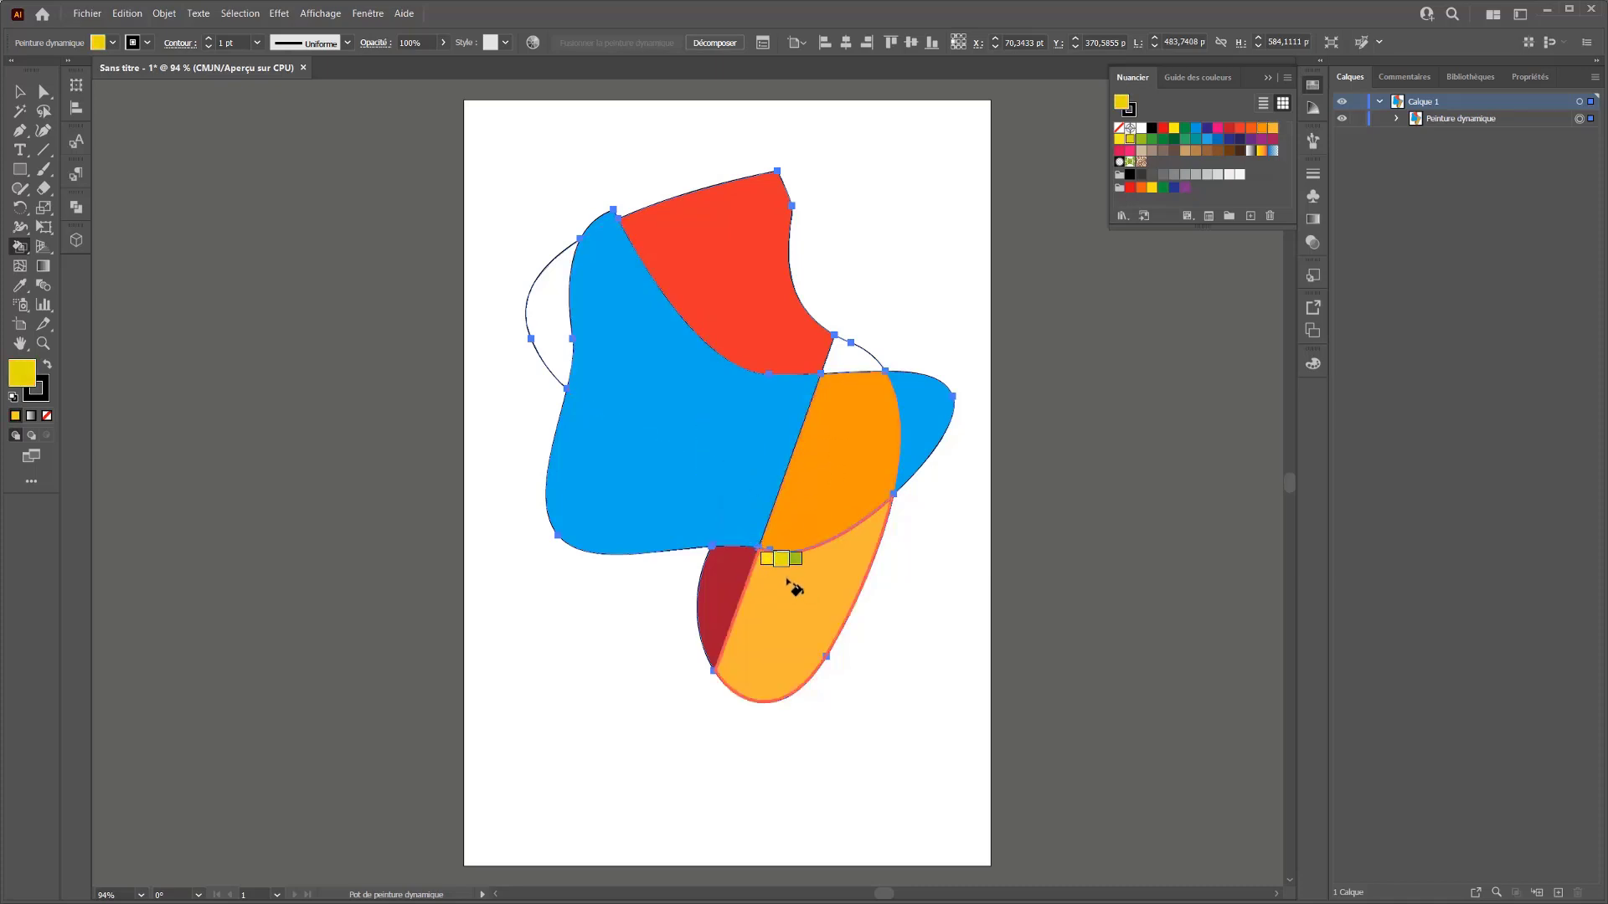
left_click(793, 586)
Fill the lower-left blue region with olive green and the large central region with yellow
key("Right")
left_click(599, 410)
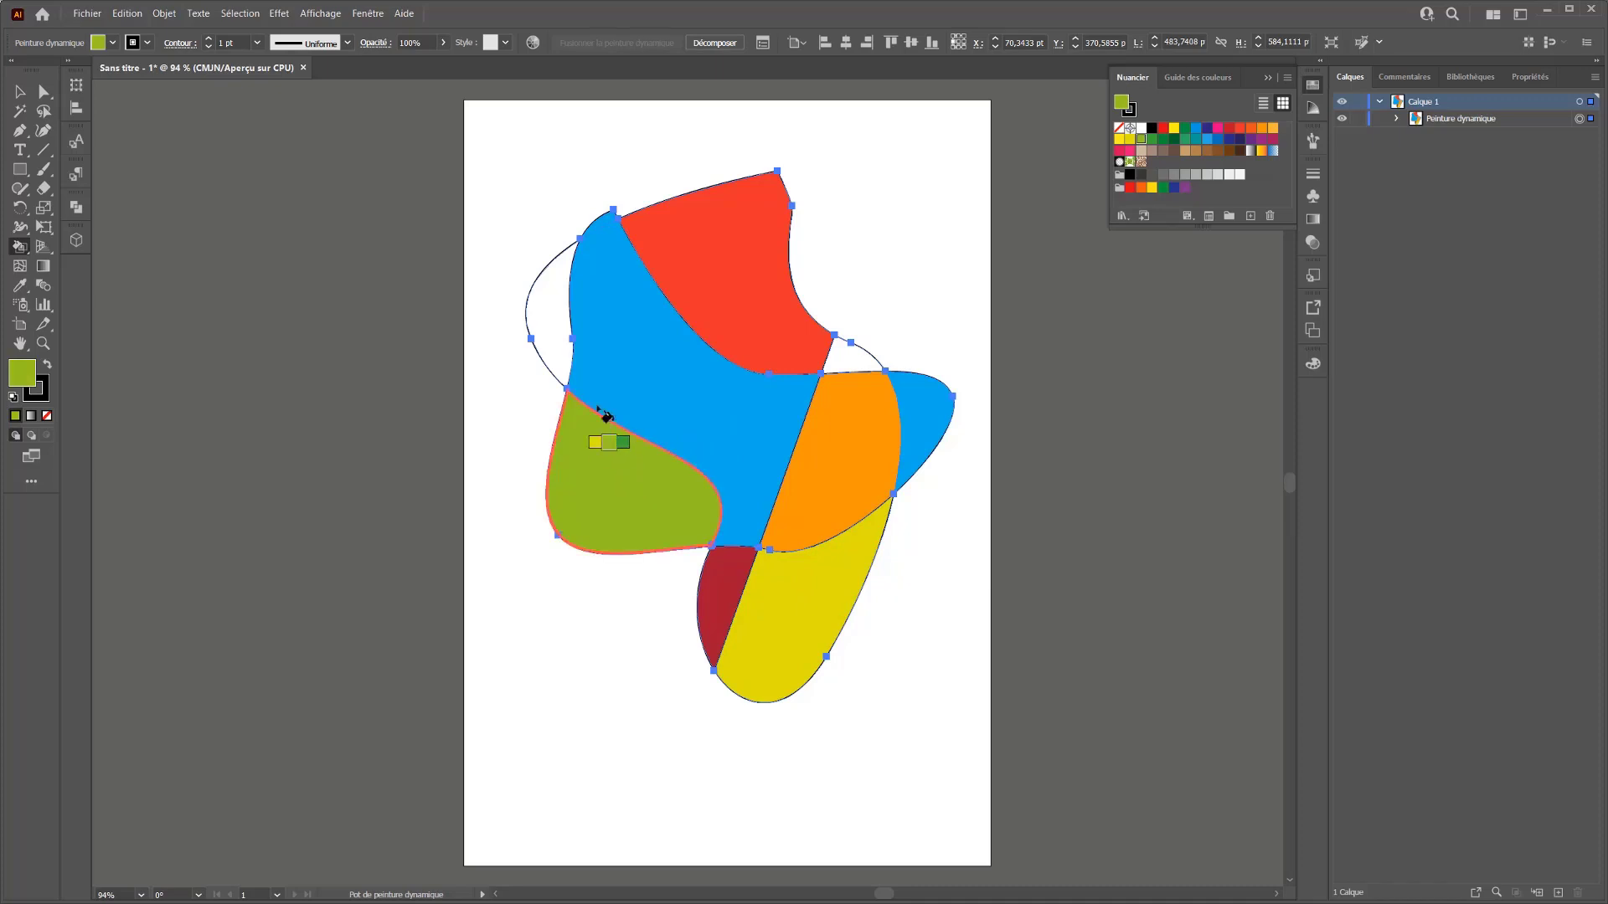
key("Left")
left_click(607, 335)
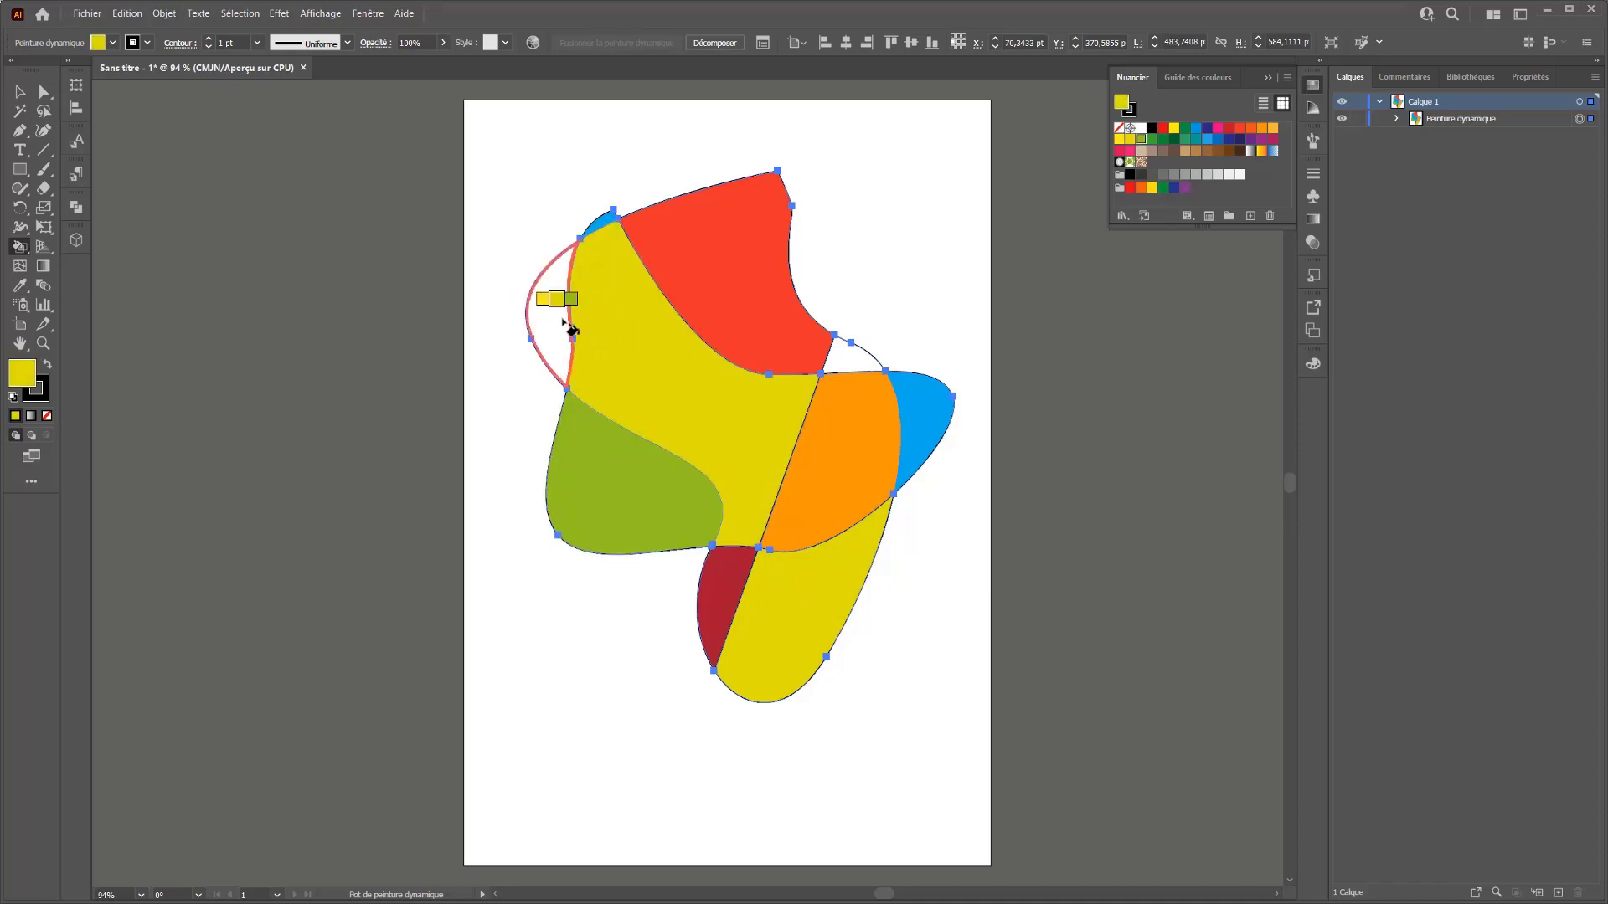
Fill the empty far-left region with medium green and the small empty region on the right with dark green
key("Right")
key("Right")
left_click(563, 321)
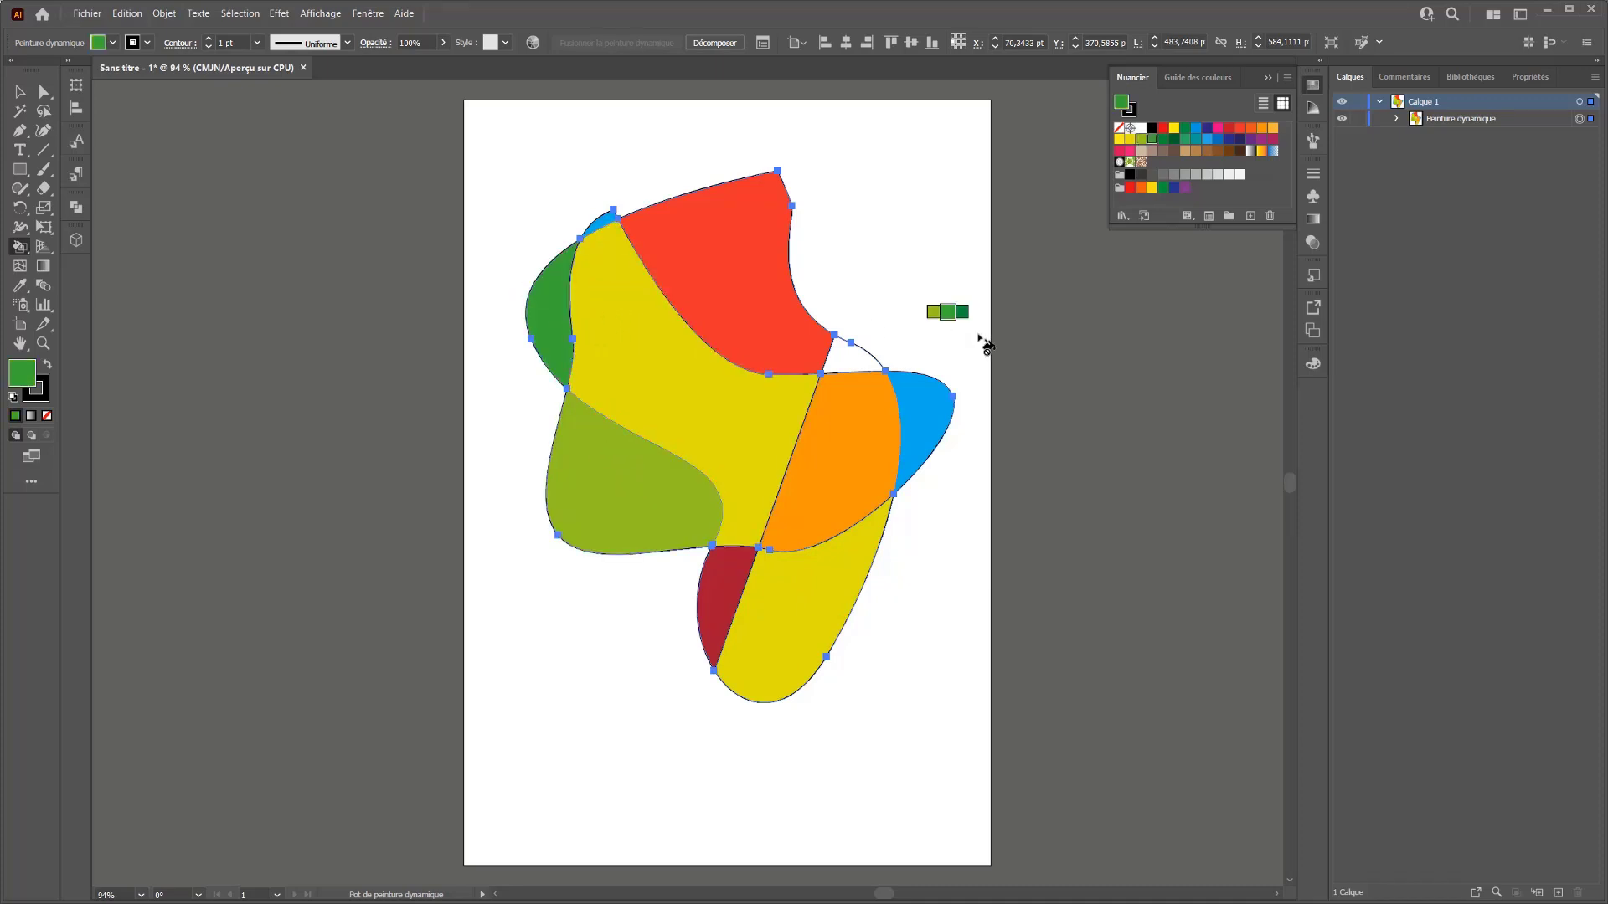
key("Right")
left_click(846, 352)
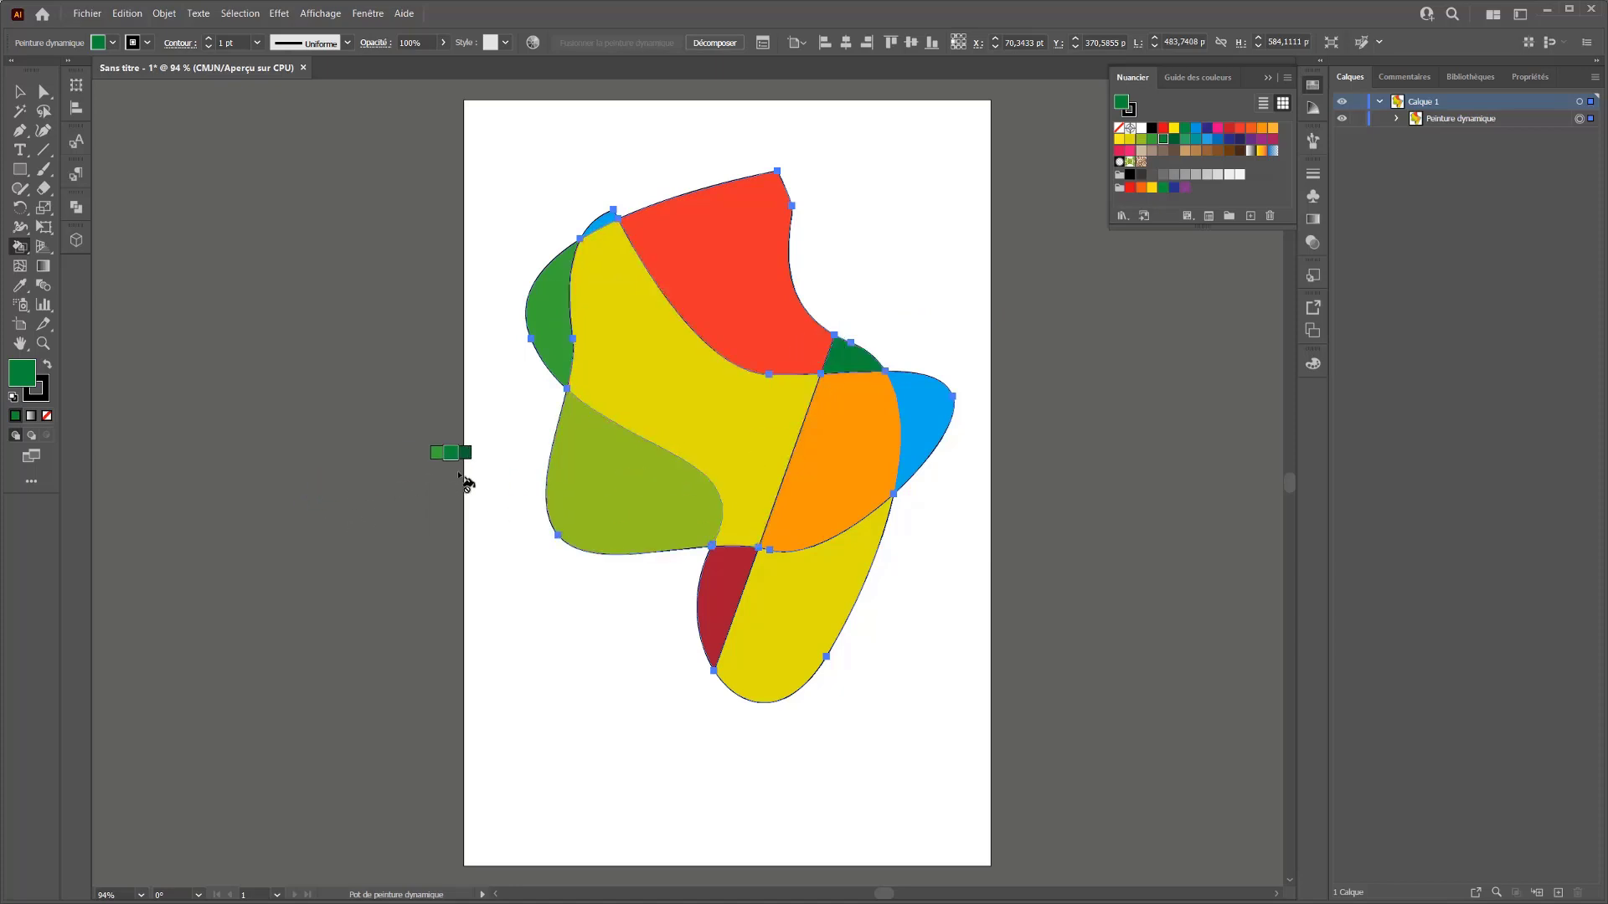
Paint blue strokes on the far-left green region's outer and inner edges and on the curve between the olive and yellow regions
key("ctrl+plus")
key("ctrl+plus")
key("ctrl+plus")
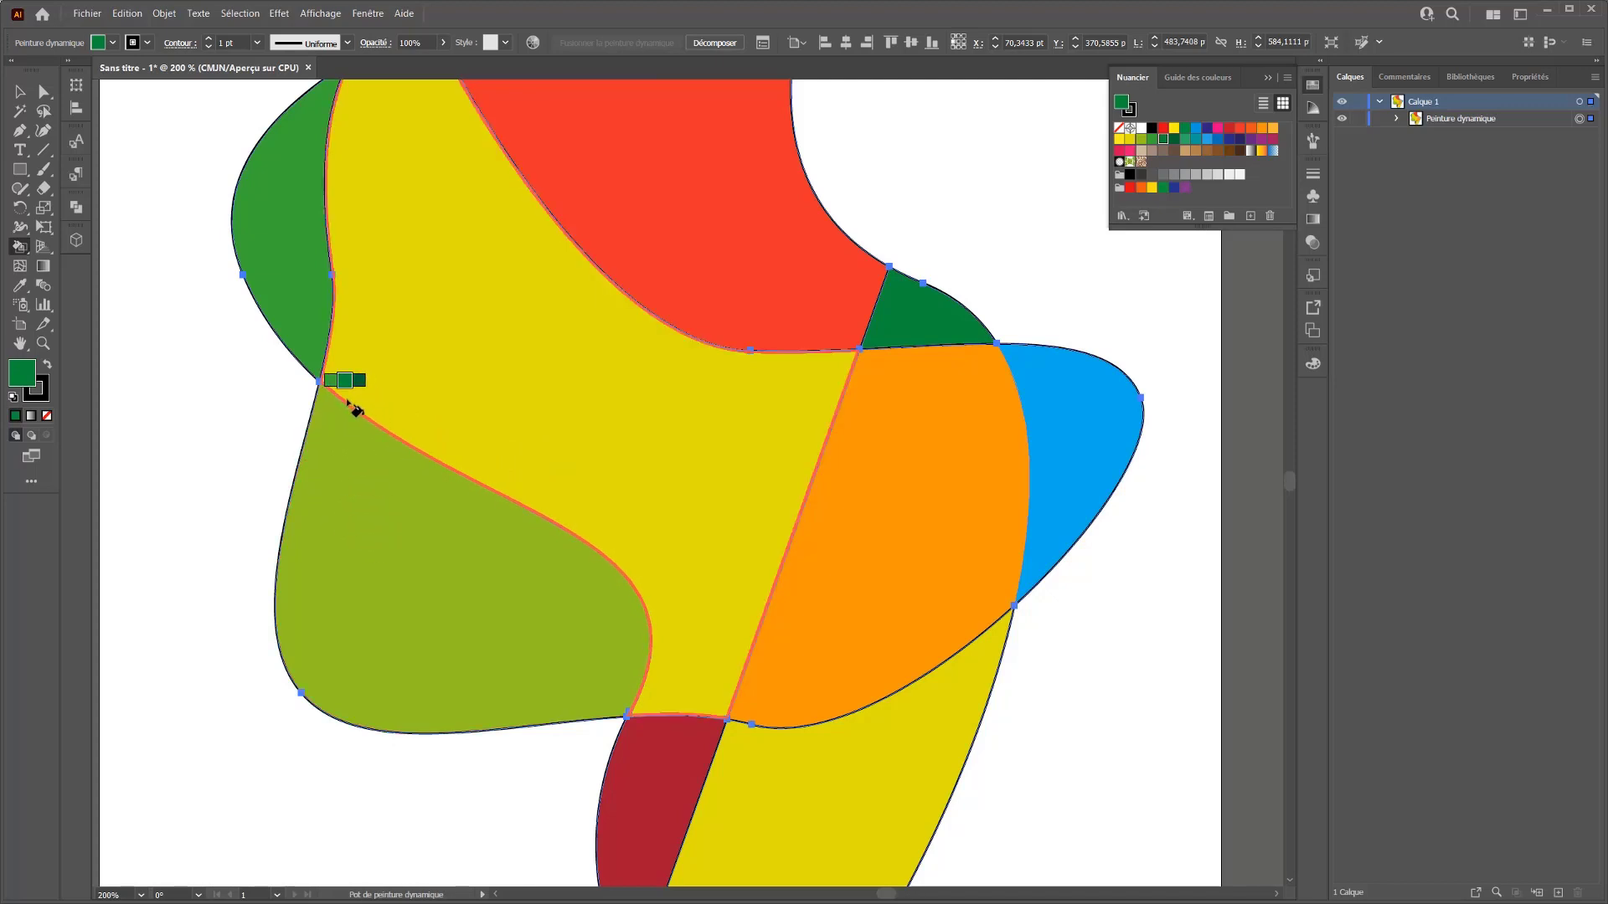
key("ctrl")
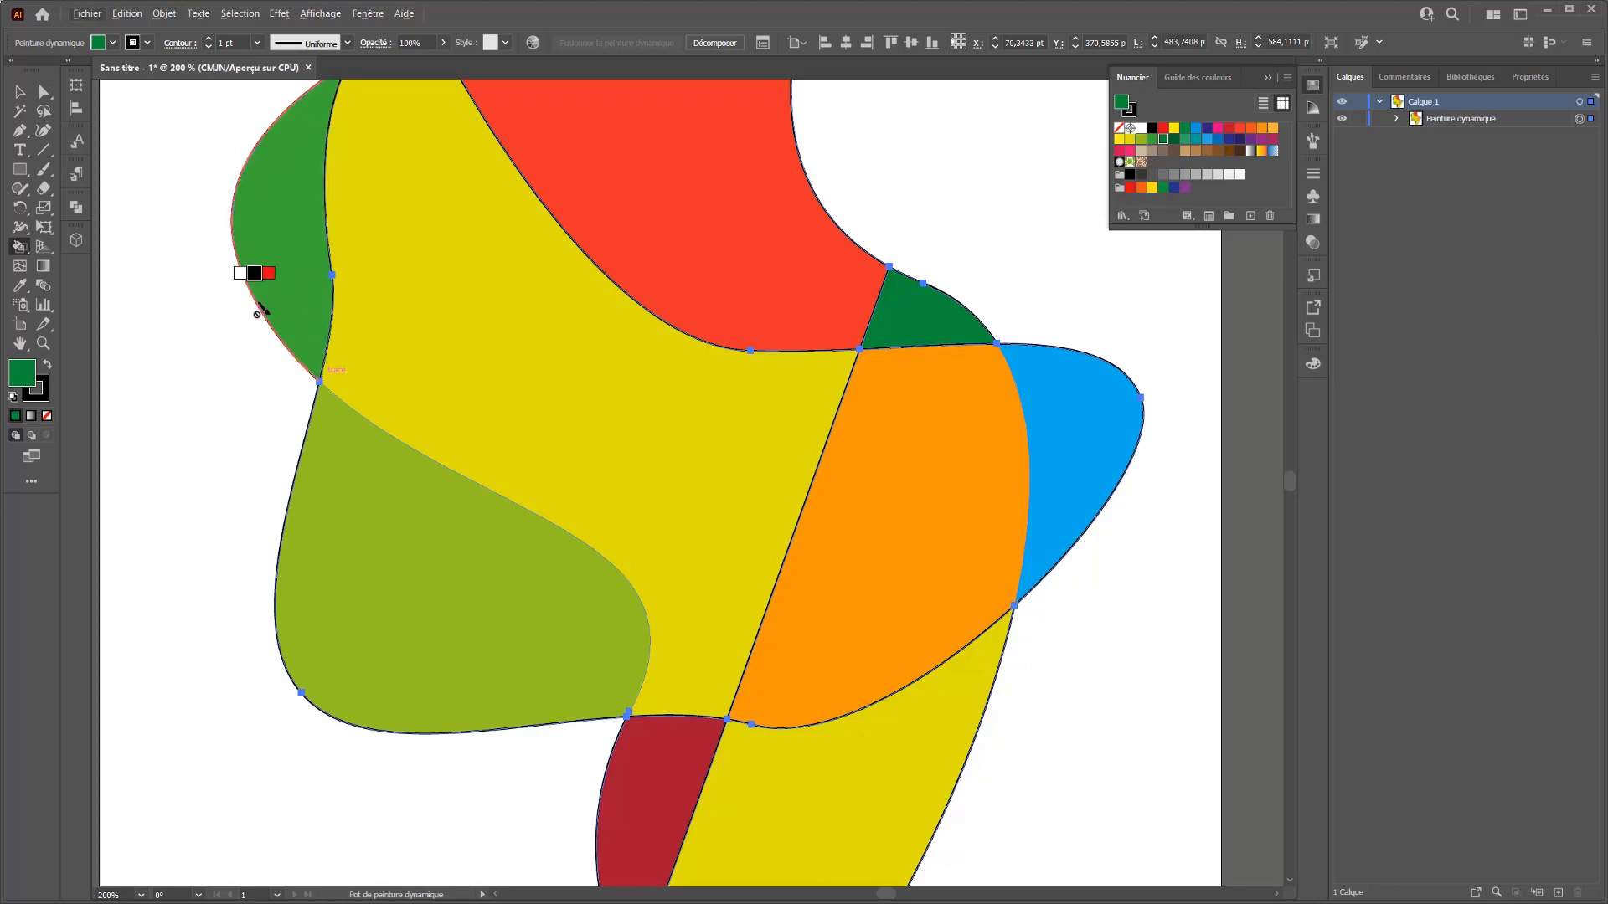
key("Right")
key("Right")
key("Right")
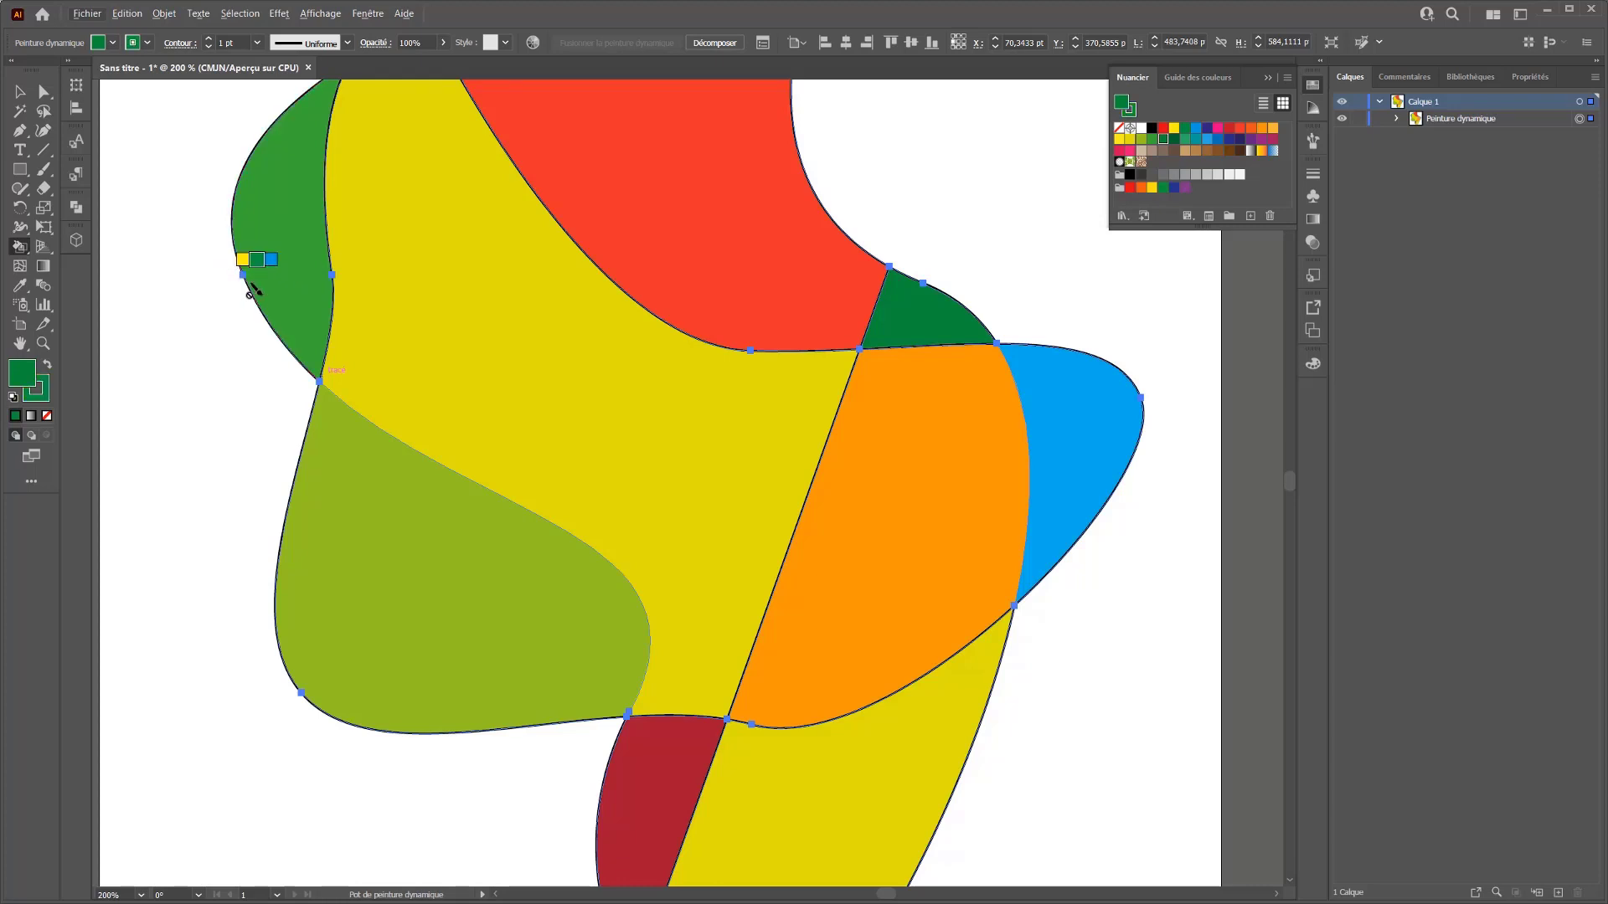
key("Right")
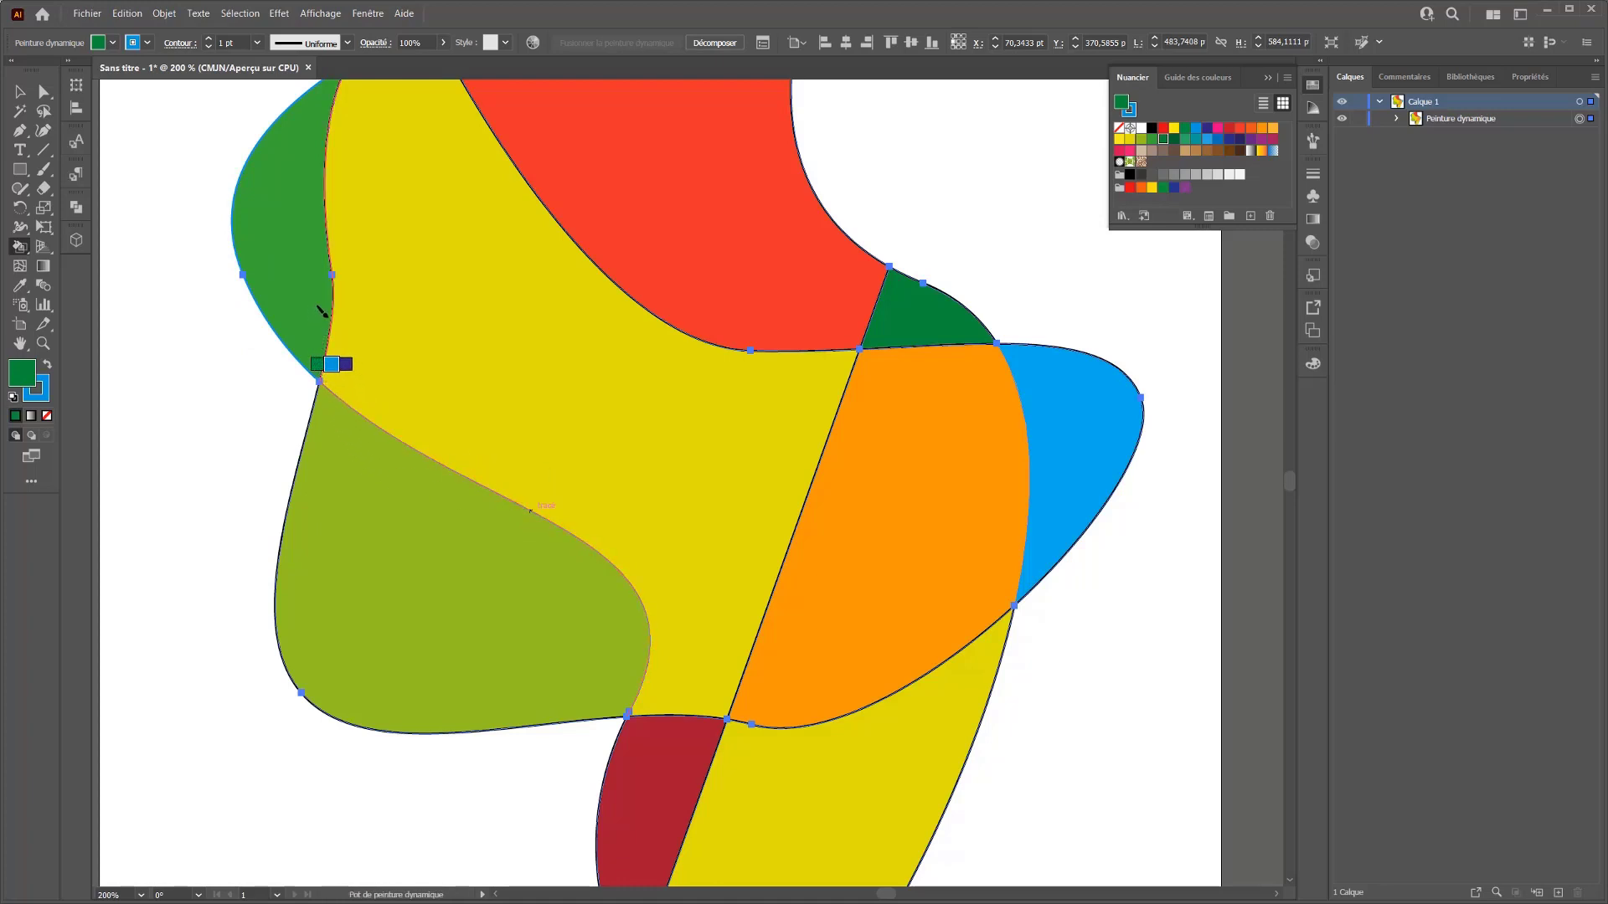
left_click_drag(317, 306, 315, 297)
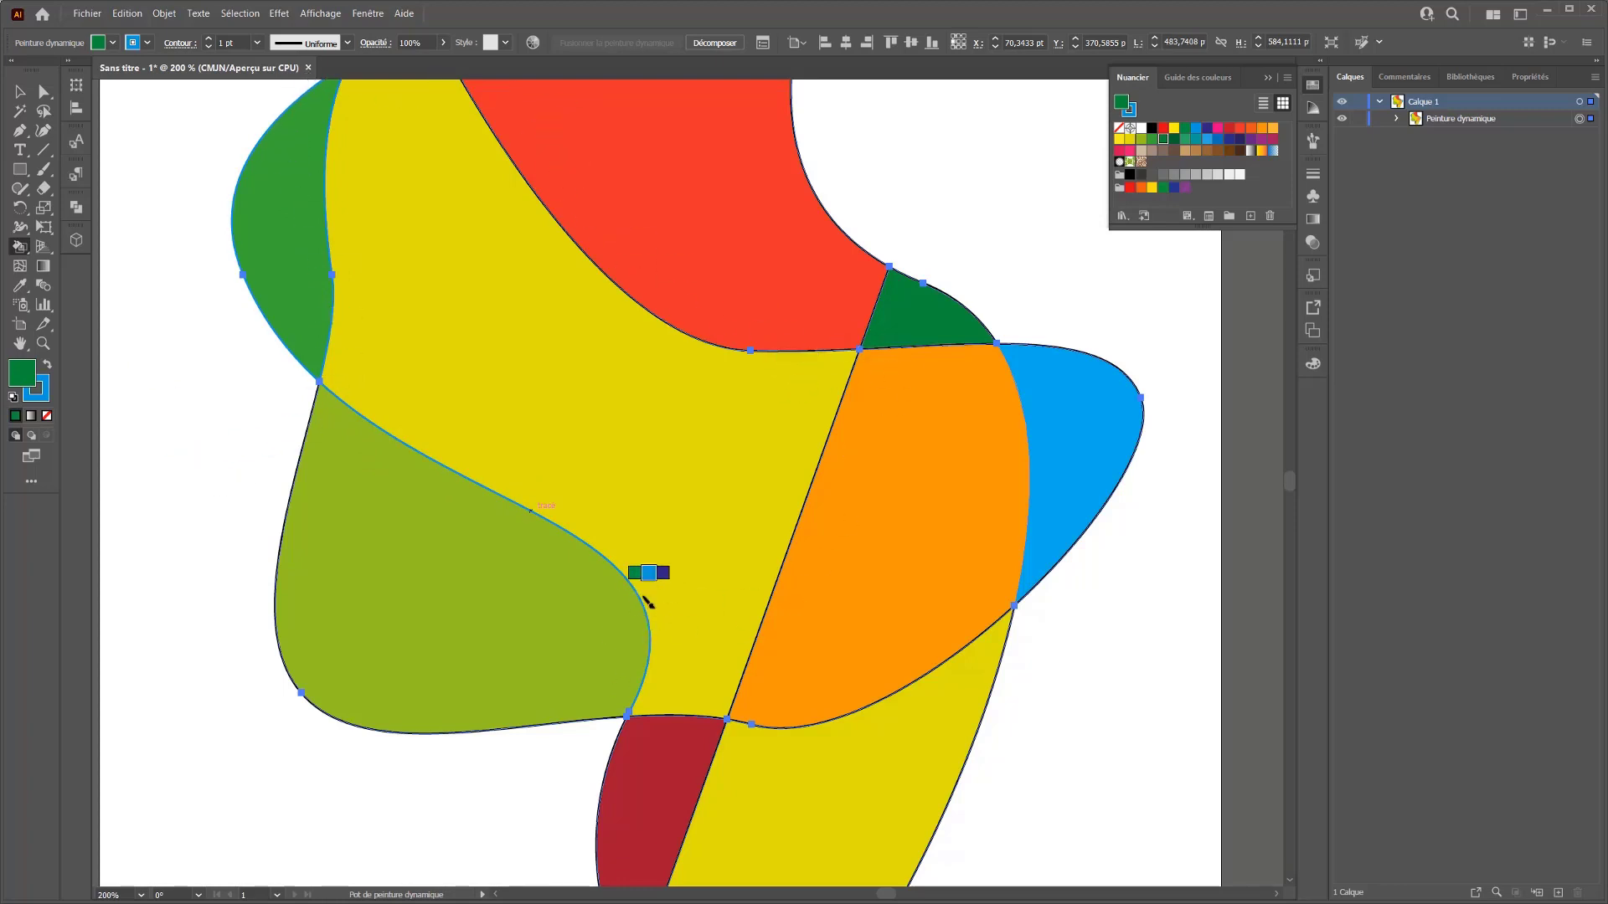
Set the stroke weight to 3 pt and apply it to the edge between the far-left green and yellow regions
left_click(208, 48)
left_click(209, 47)
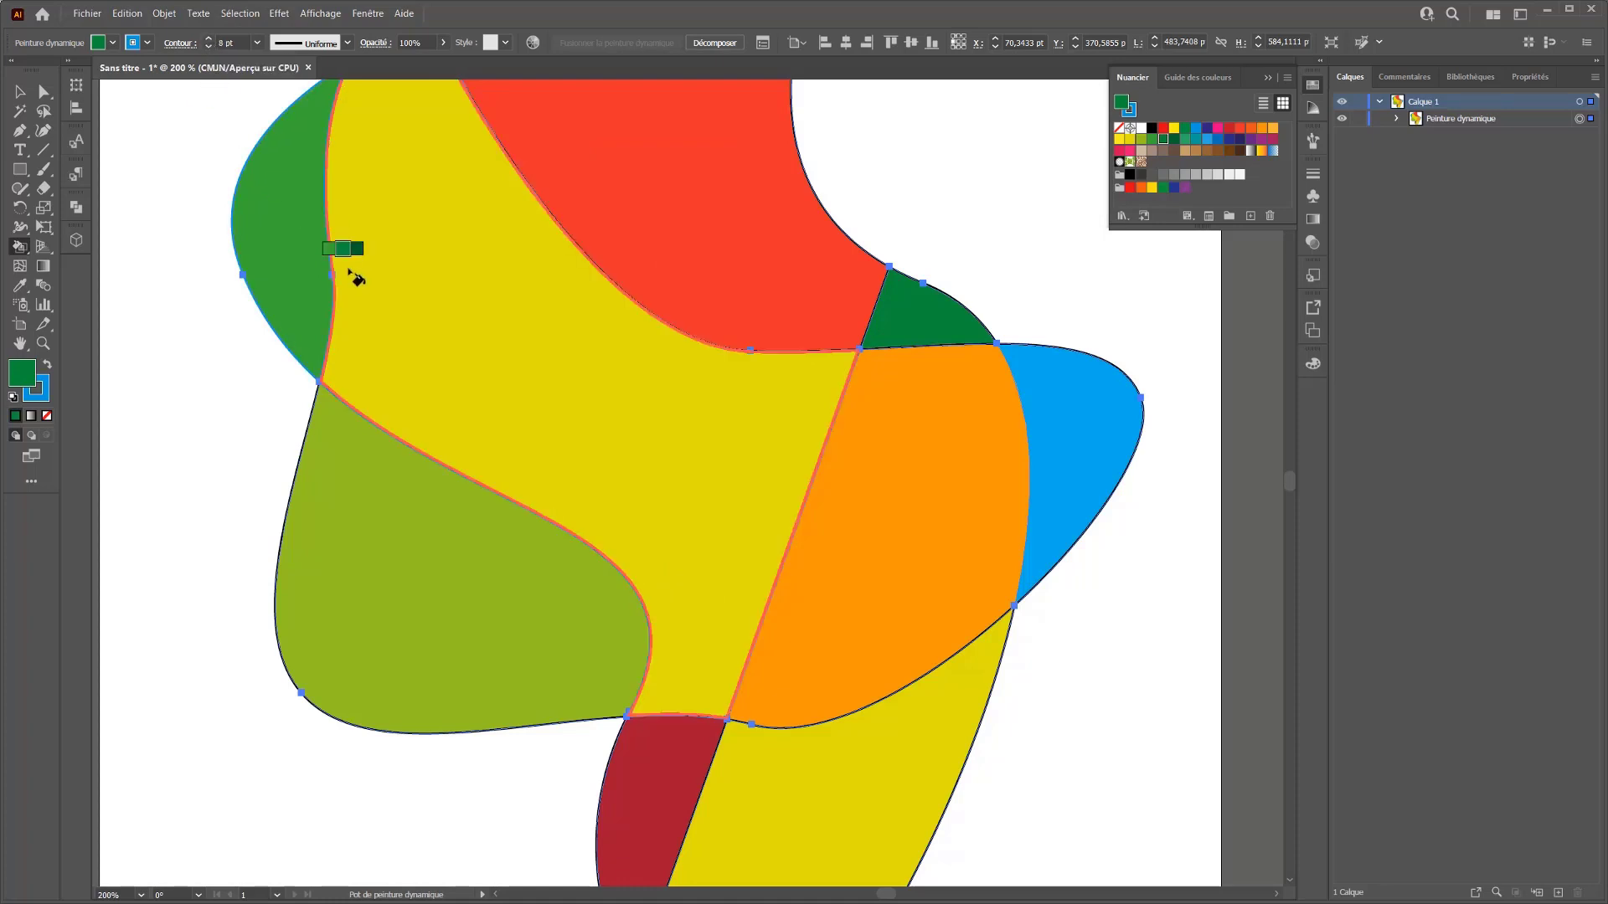
left_click(317, 238)
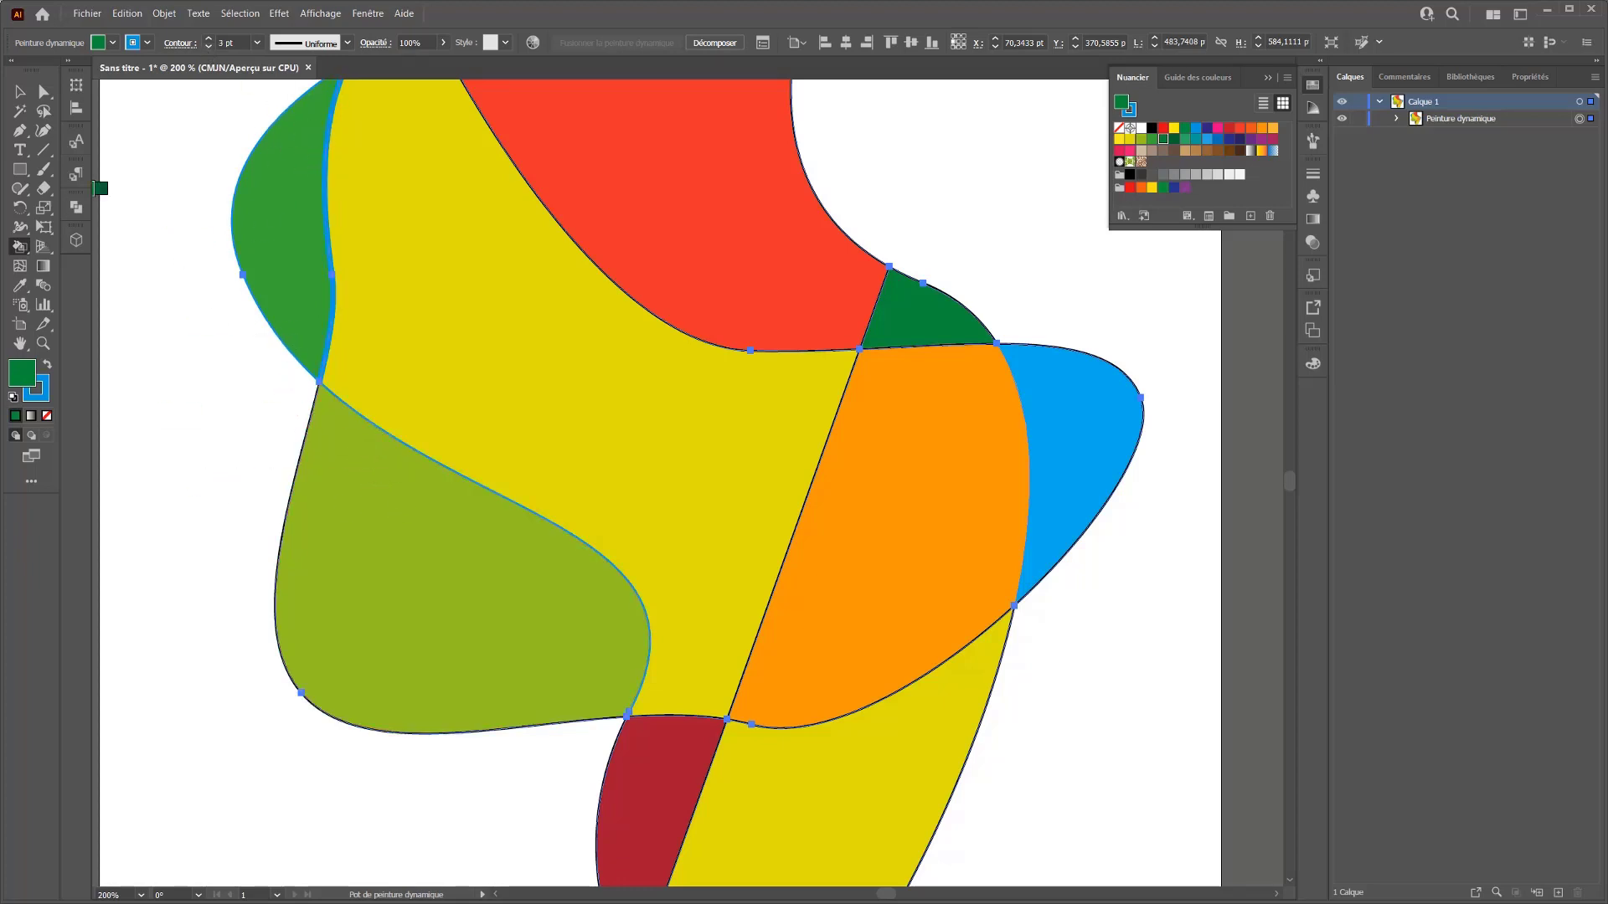
Expand the Peinture dynamique group in Calque 1 and examine its first path
left_click(1396, 119)
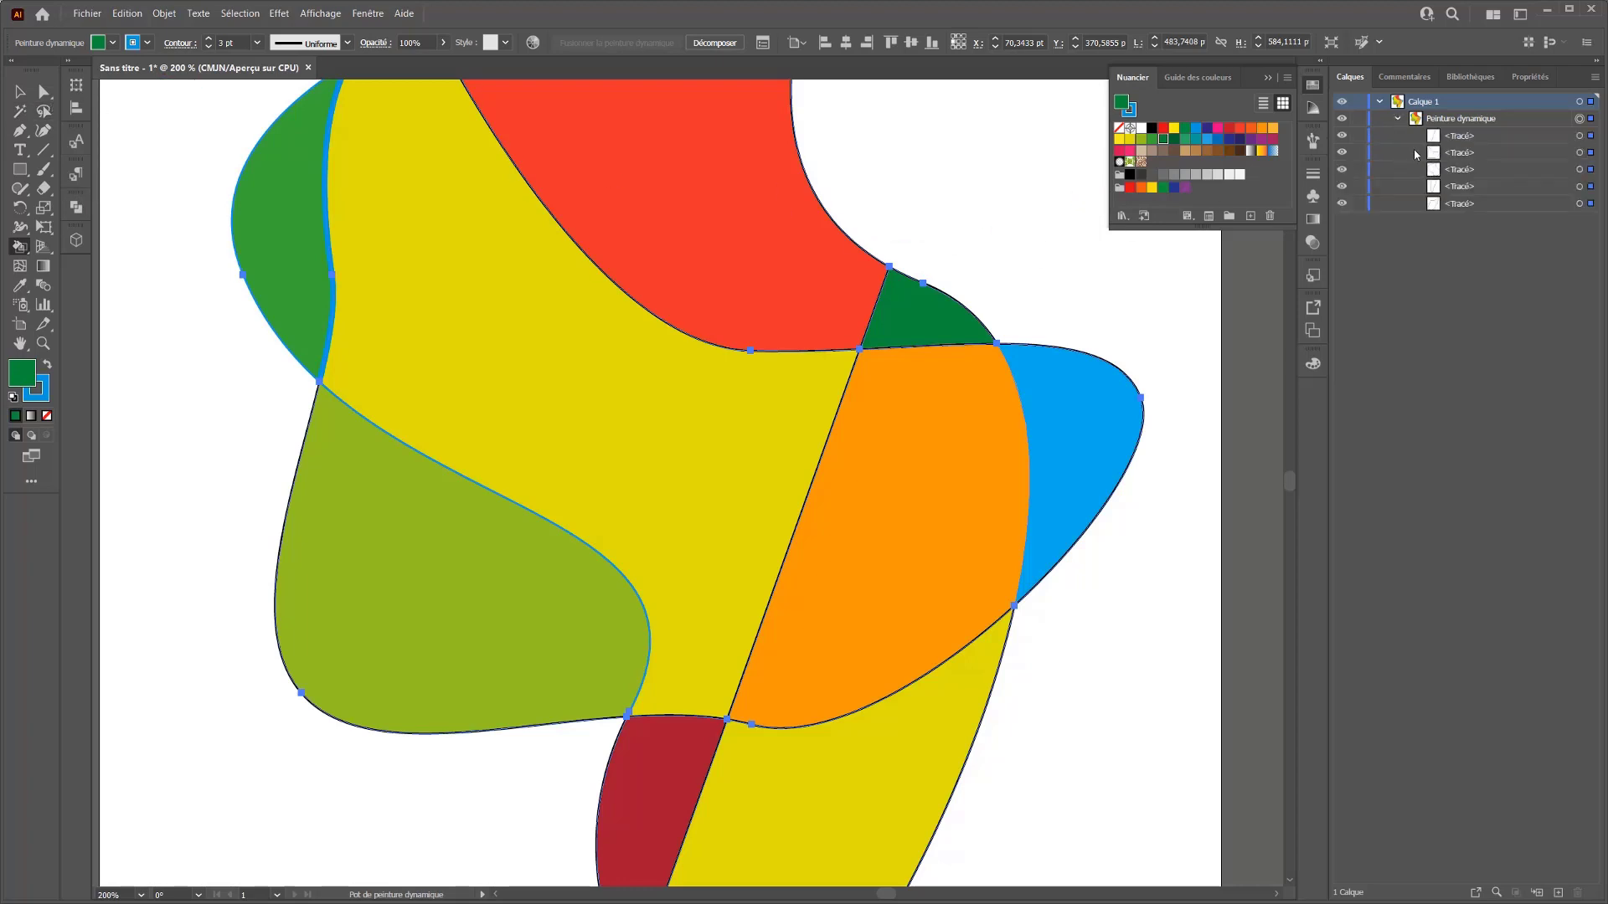
left_click(1471, 137)
left_click(1590, 137)
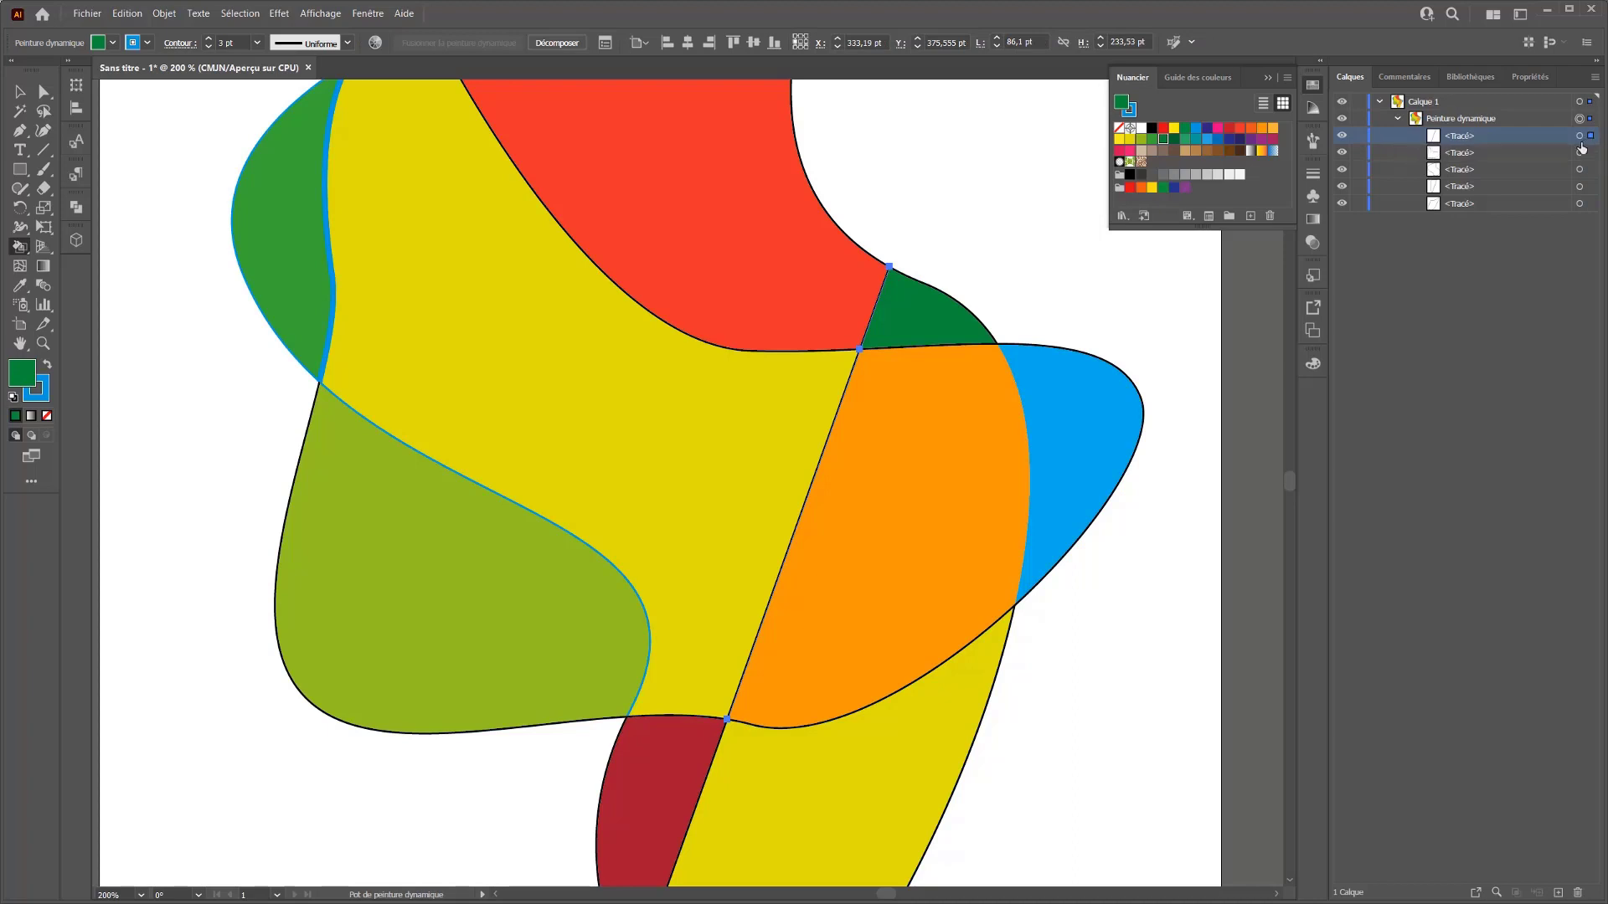
left_click(1344, 136)
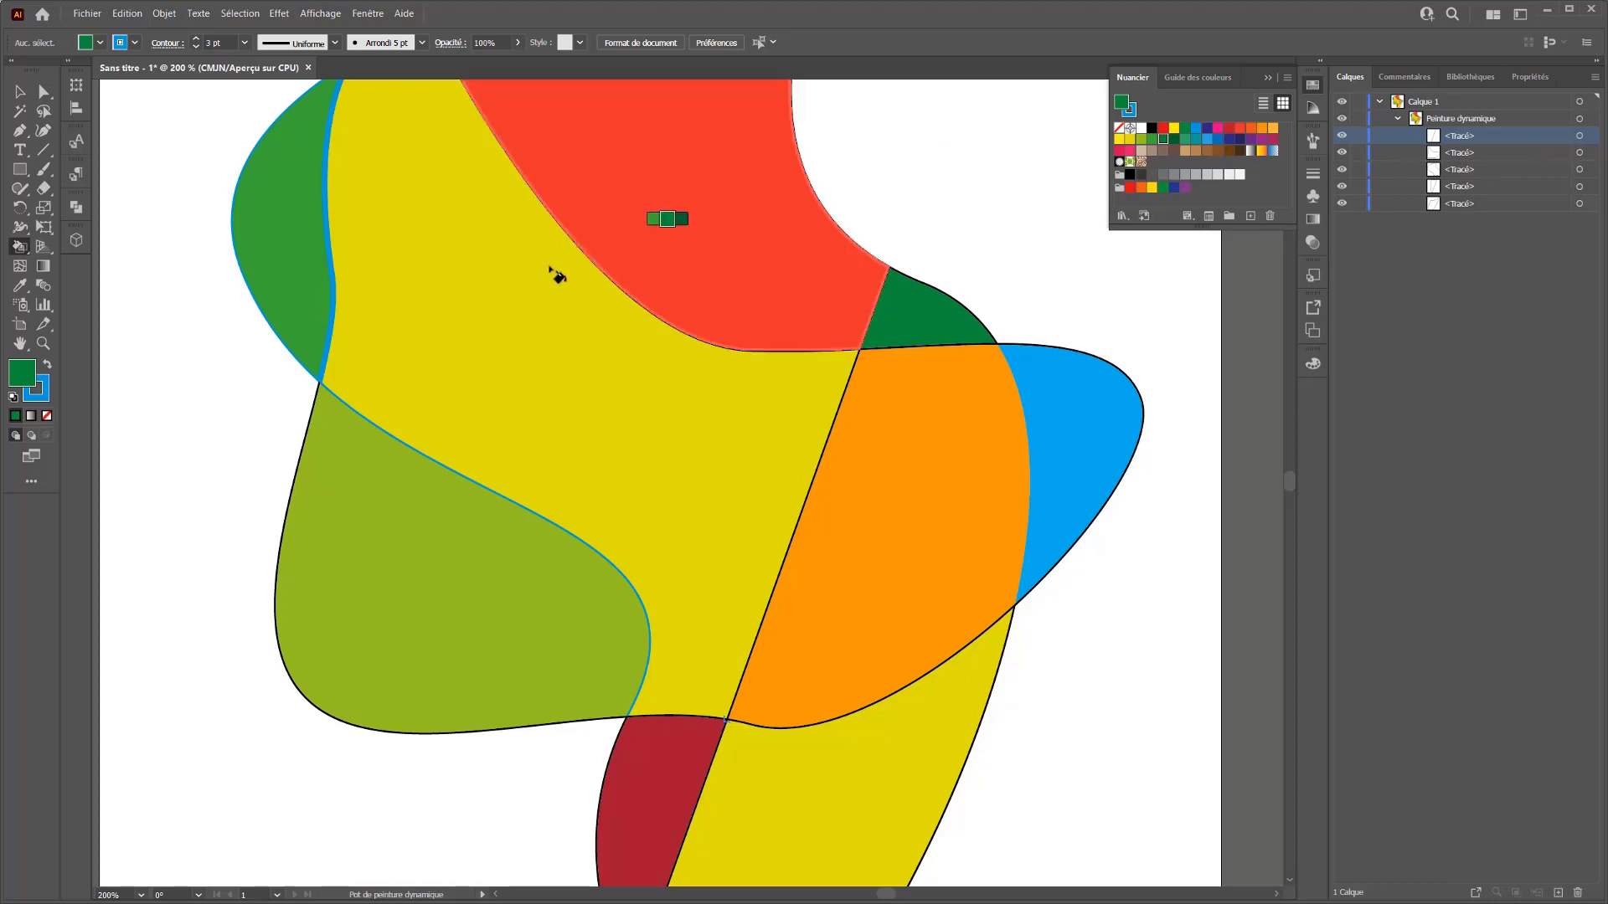
Reposition the anchor on the thick blue edge between the green and yellow regions with Direct Selection to about X 133 pt, Y 260.67 pt
left_click(21, 92)
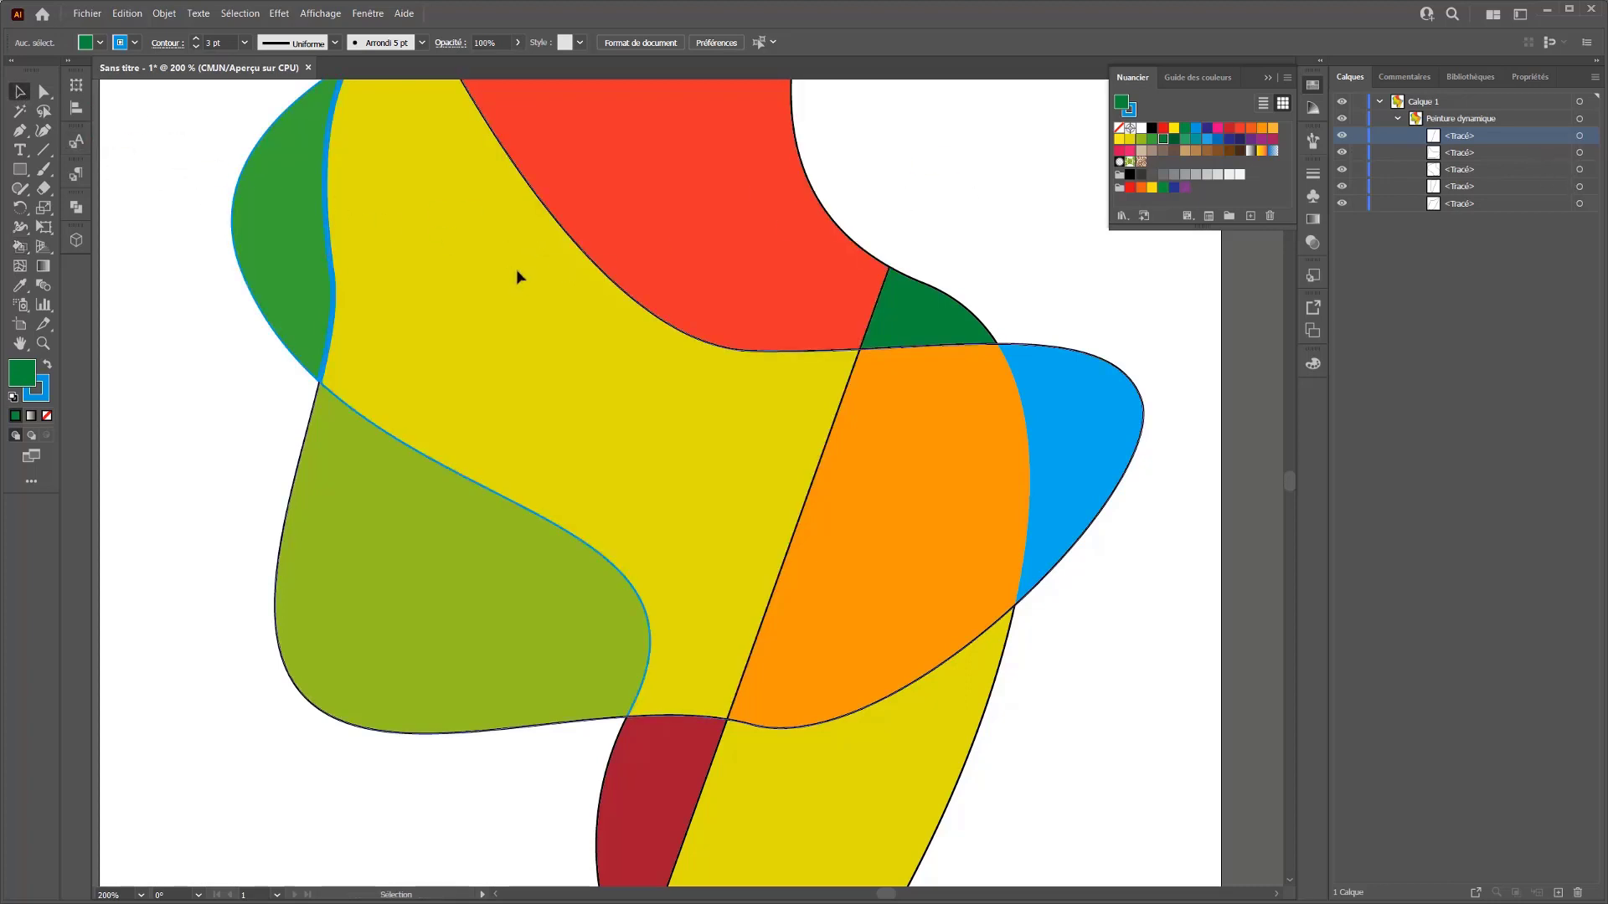
left_click(515, 268)
left_click(44, 93)
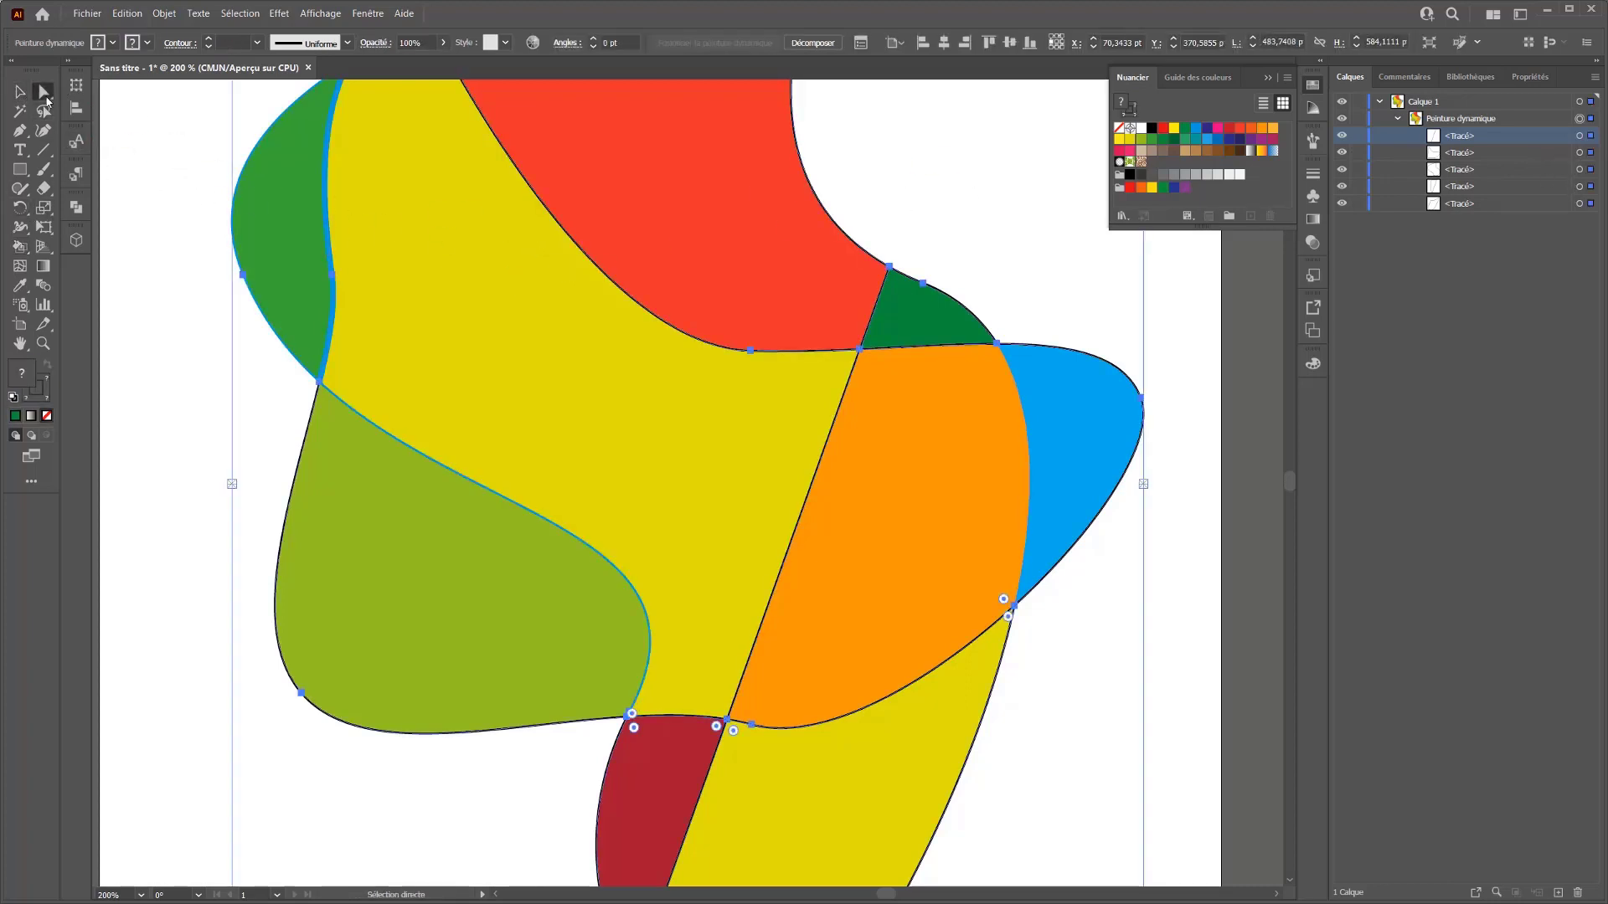
left_click(333, 276)
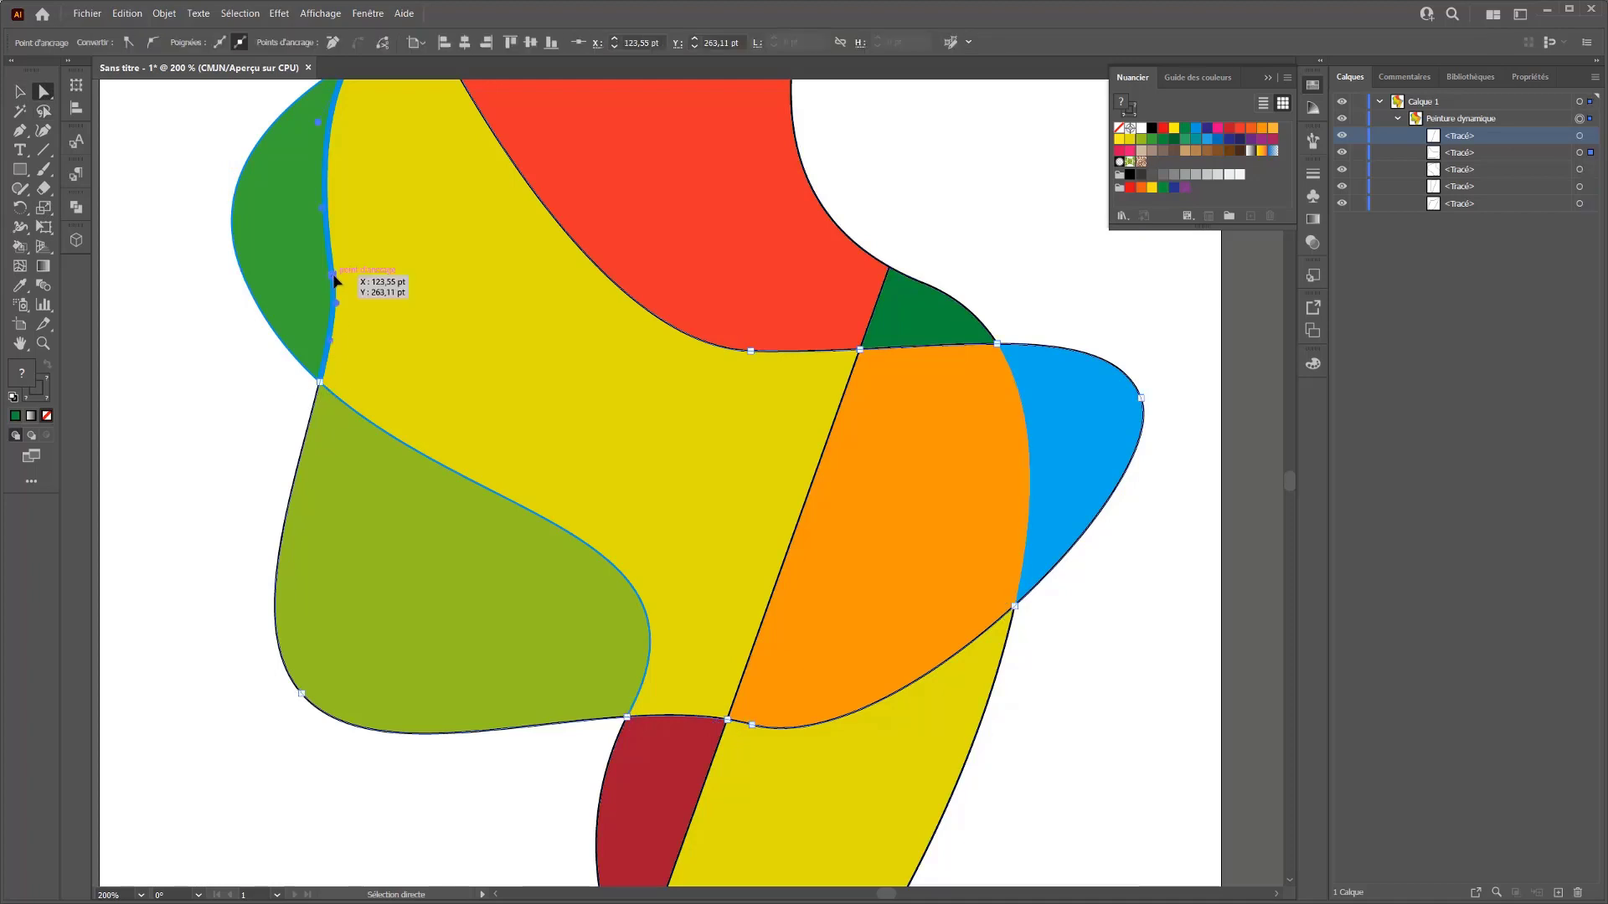
left_click_drag(348, 281, 471, 321)
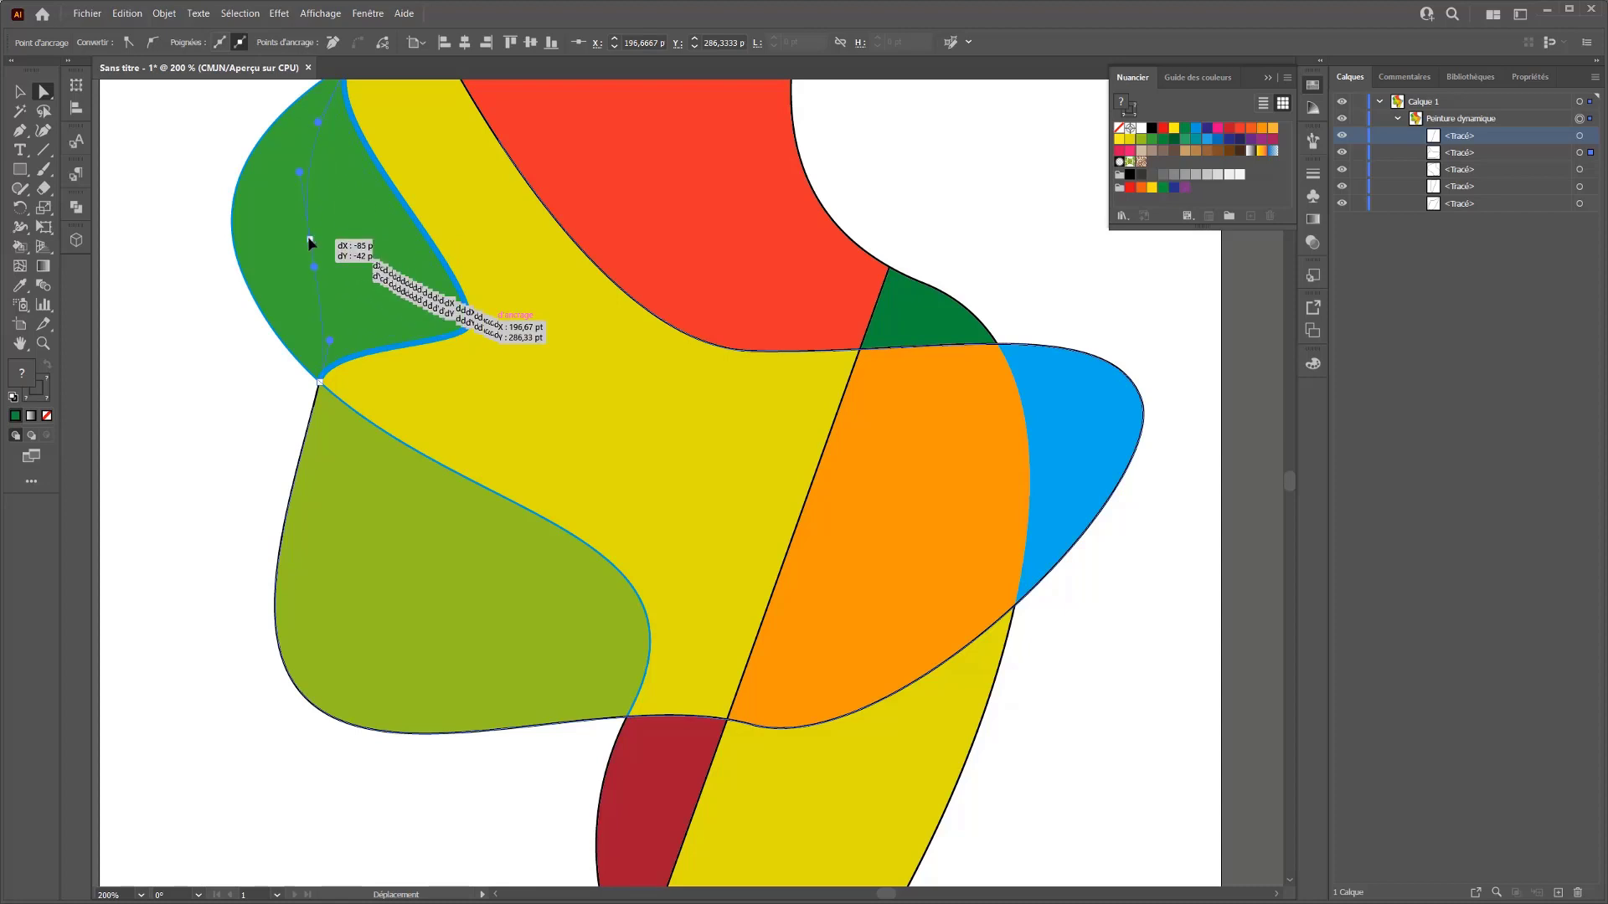
left_click_drag(309, 242, 353, 269)
Reshape the small blue region at the upper left by moving its tip anchor down to the yellow region's upper edge
key("ctrl+minus")
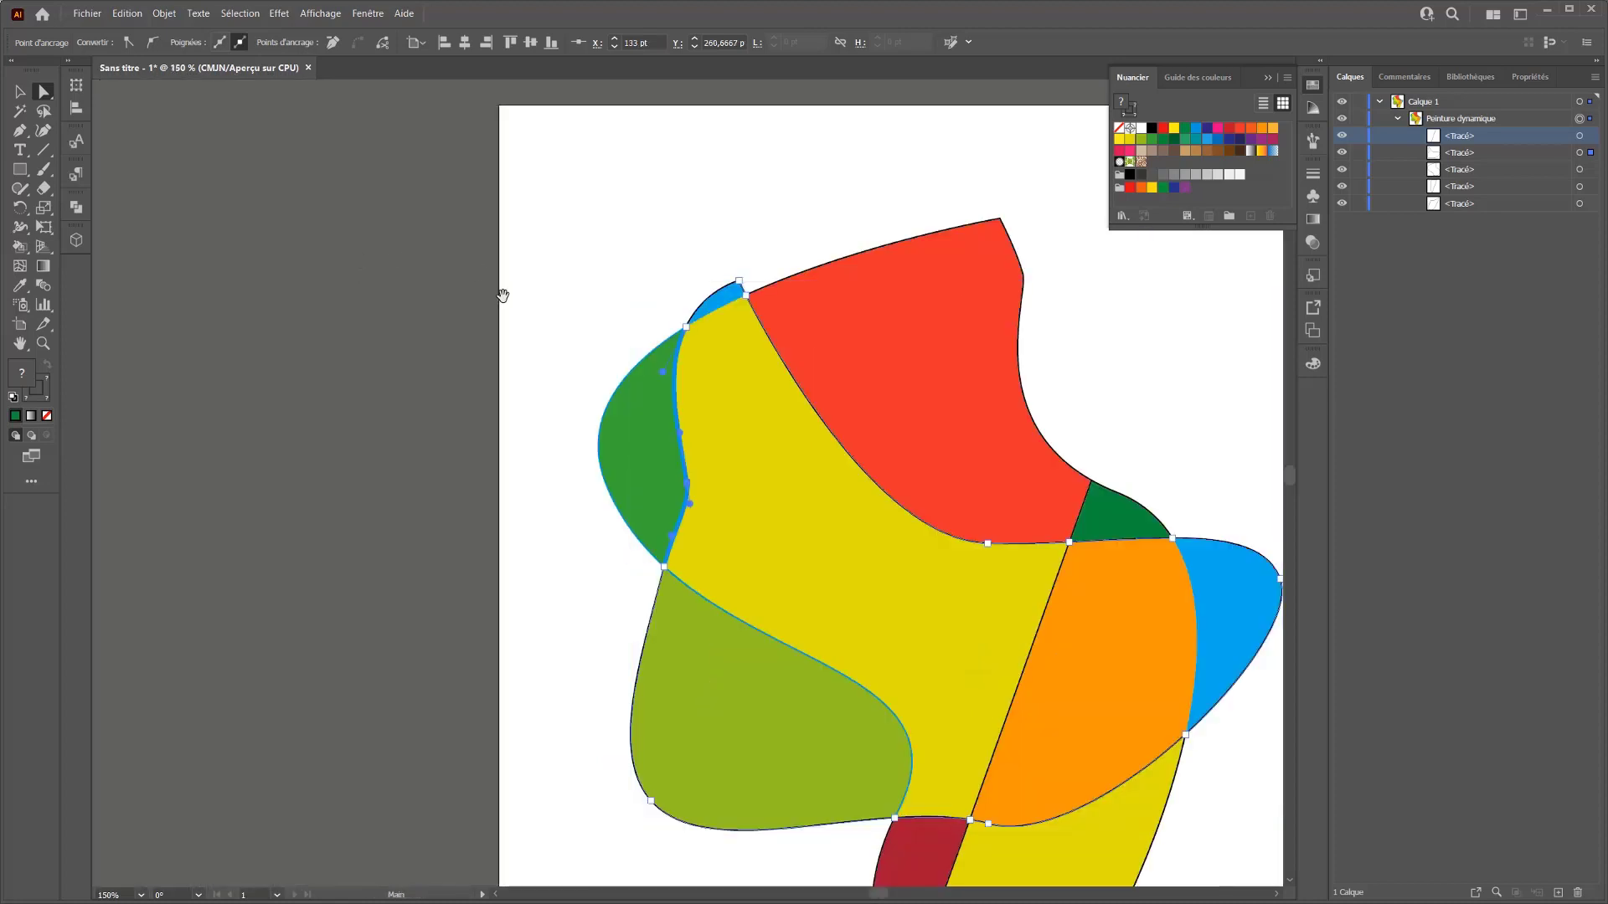
left_click_drag(502, 295, 196, 236)
left_click_drag(435, 222, 441, 282)
left_click_drag(441, 286, 422, 242)
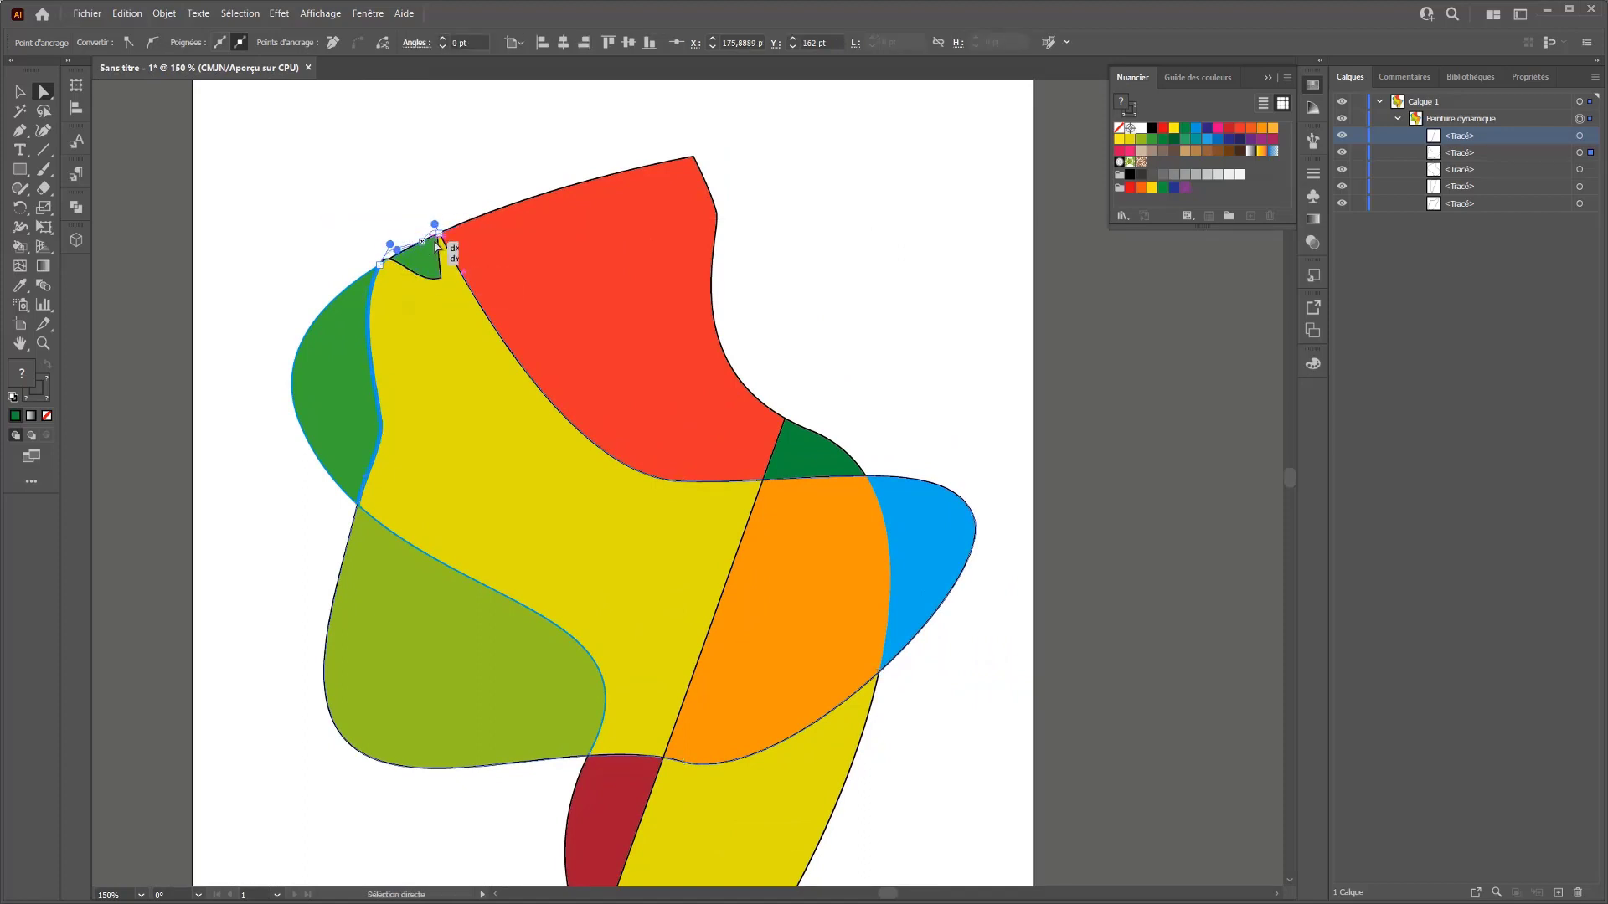
left_click(439, 234, "alt")
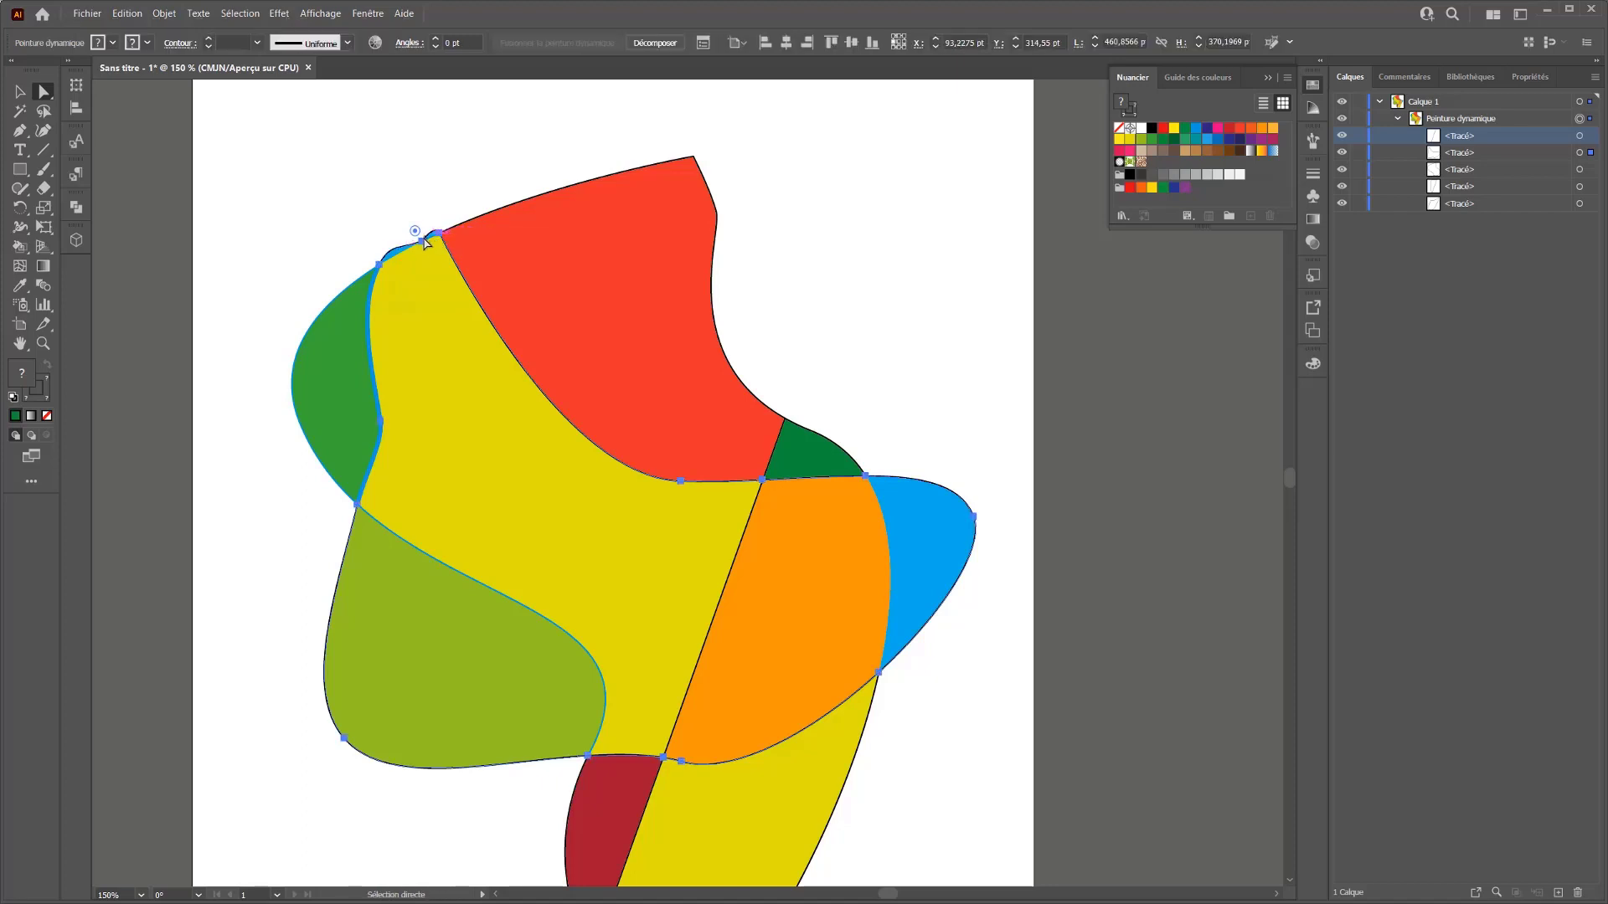
left_click(440, 234)
left_click_drag(432, 223, 413, 256)
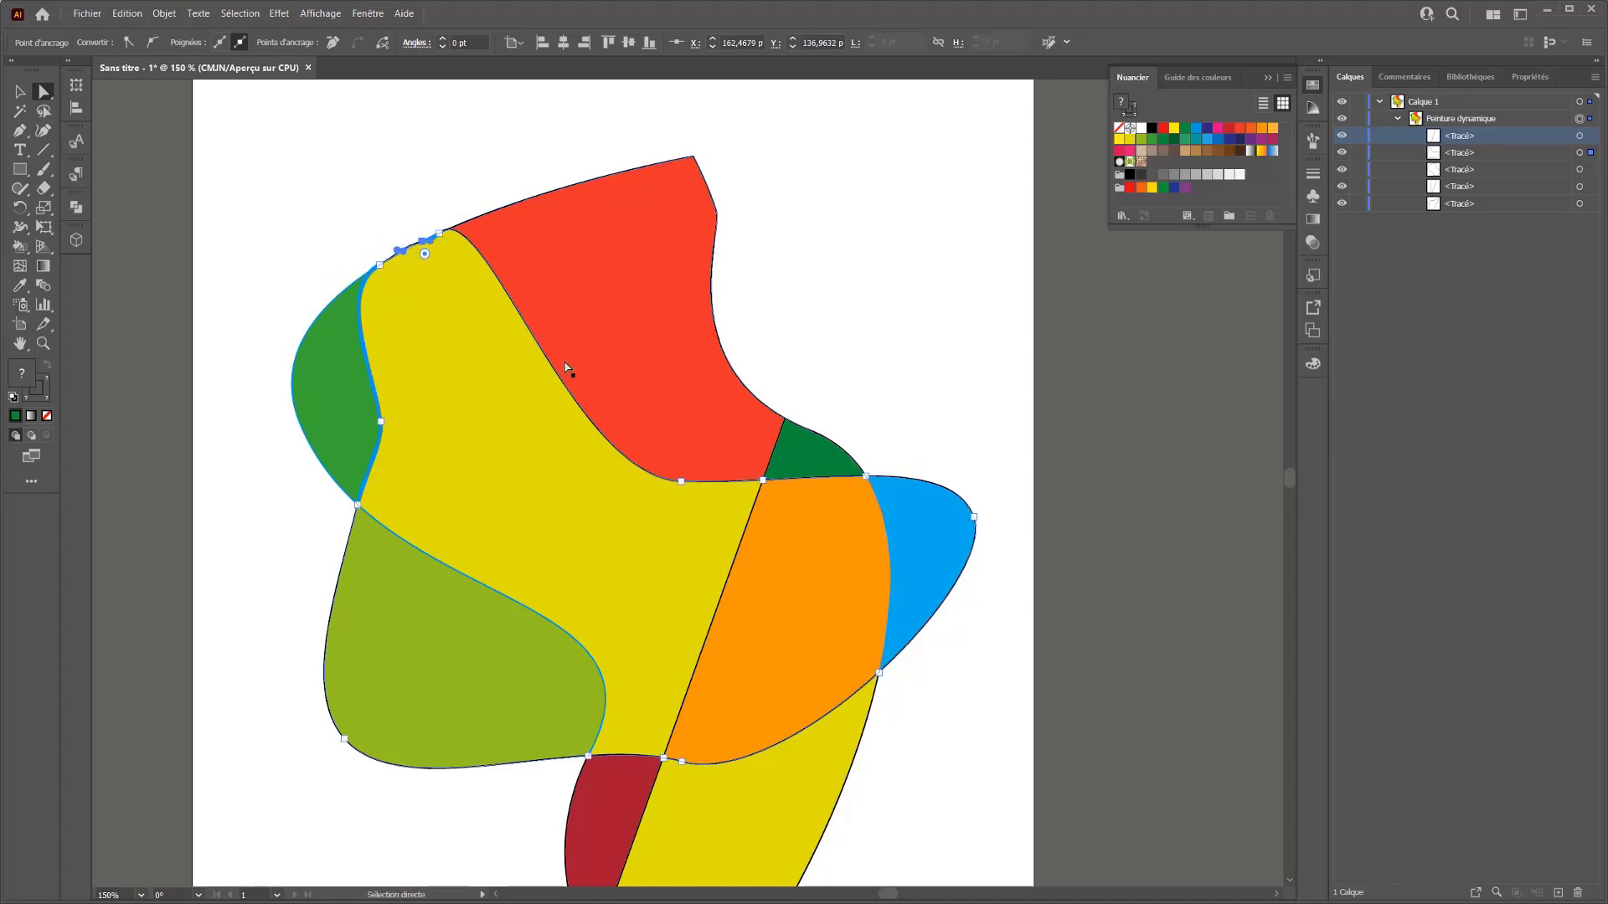
Move the lowest anchor of the red region's lower edge down and left to about X 275.44 pt, Y 337.11 pt
left_click(680, 481)
left_click_drag(683, 483, 580, 532)
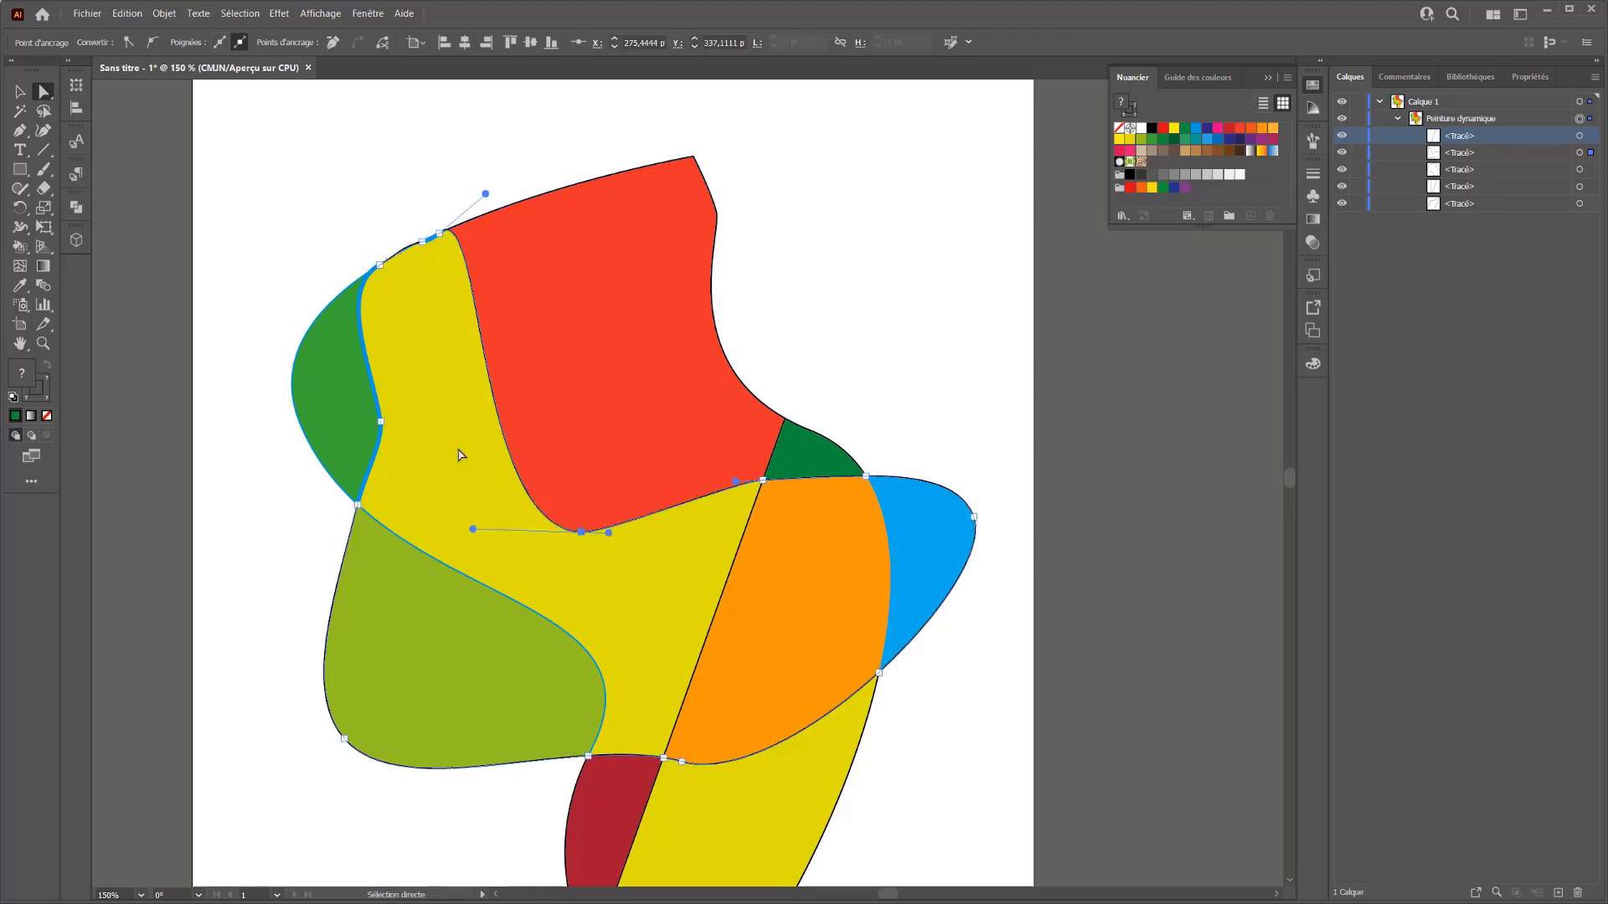
scroll(469, 453, "down", 4)
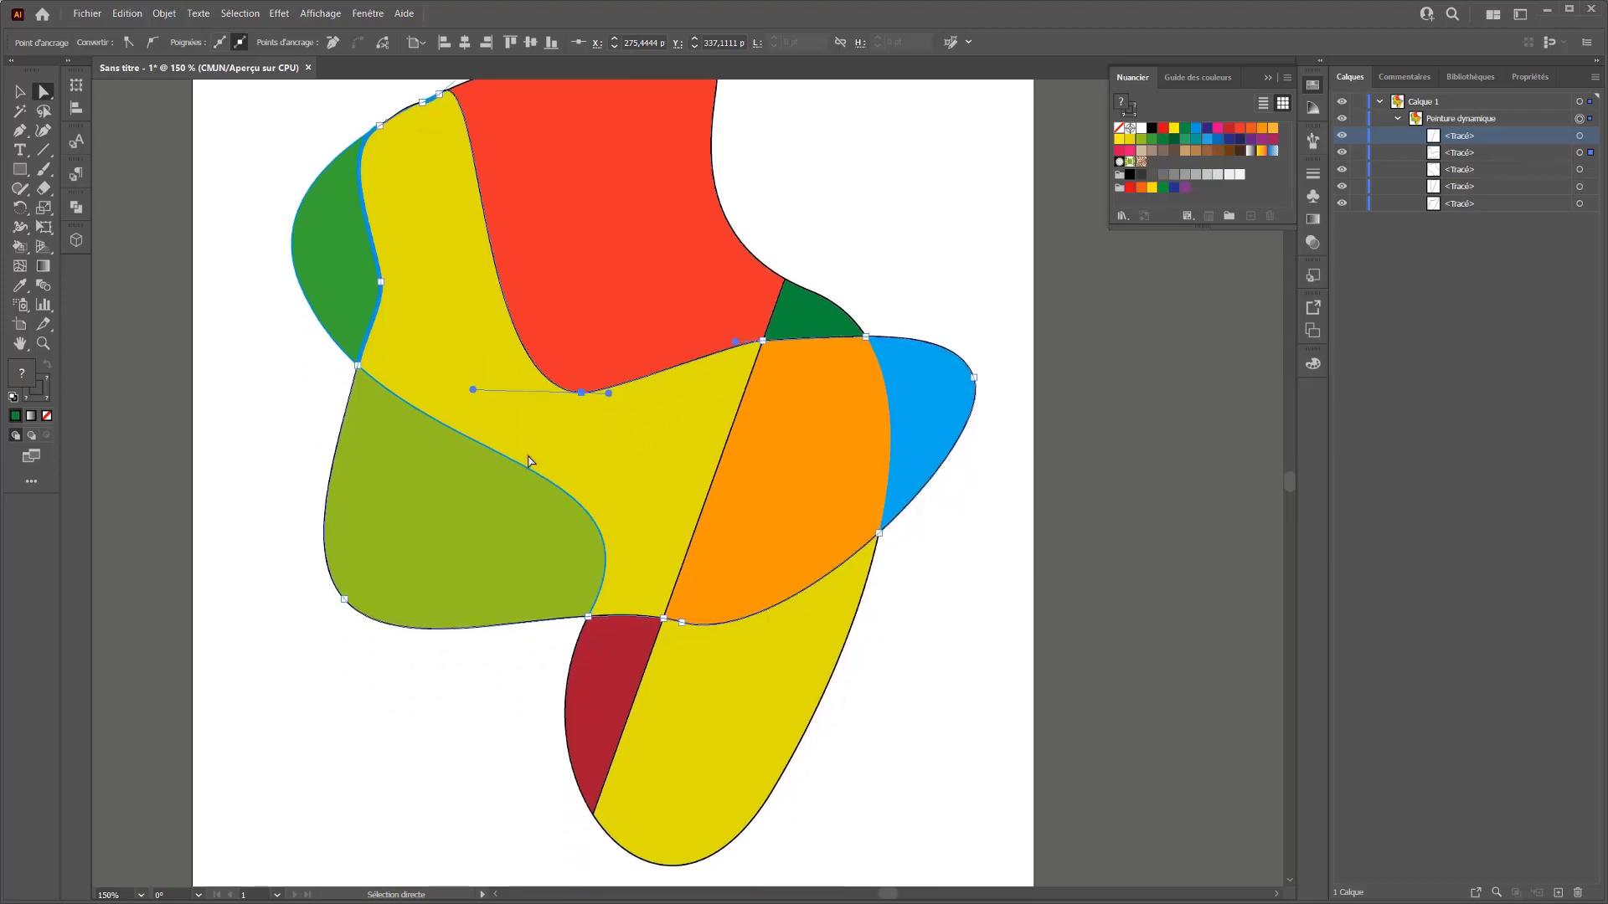
scroll(530, 461, "up", 2)
left_click_drag(579, 446, 566, 398)
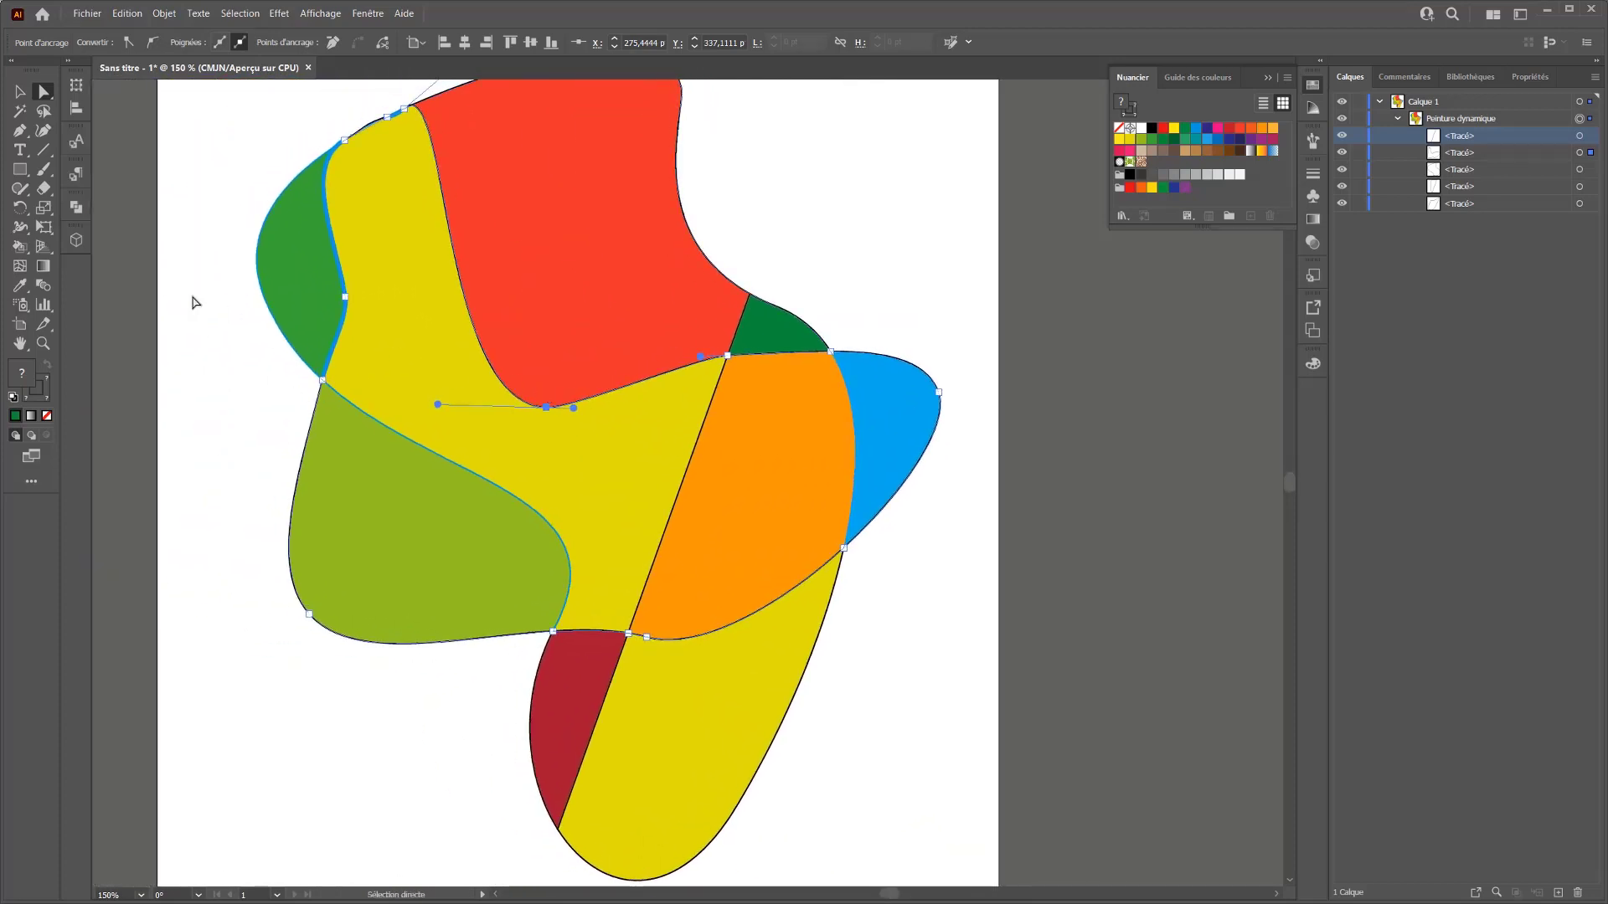
Review the Live Paint Bucket options, including the available highlight colours, keeping Rouge clair as the highlight colour
left_click(18, 249)
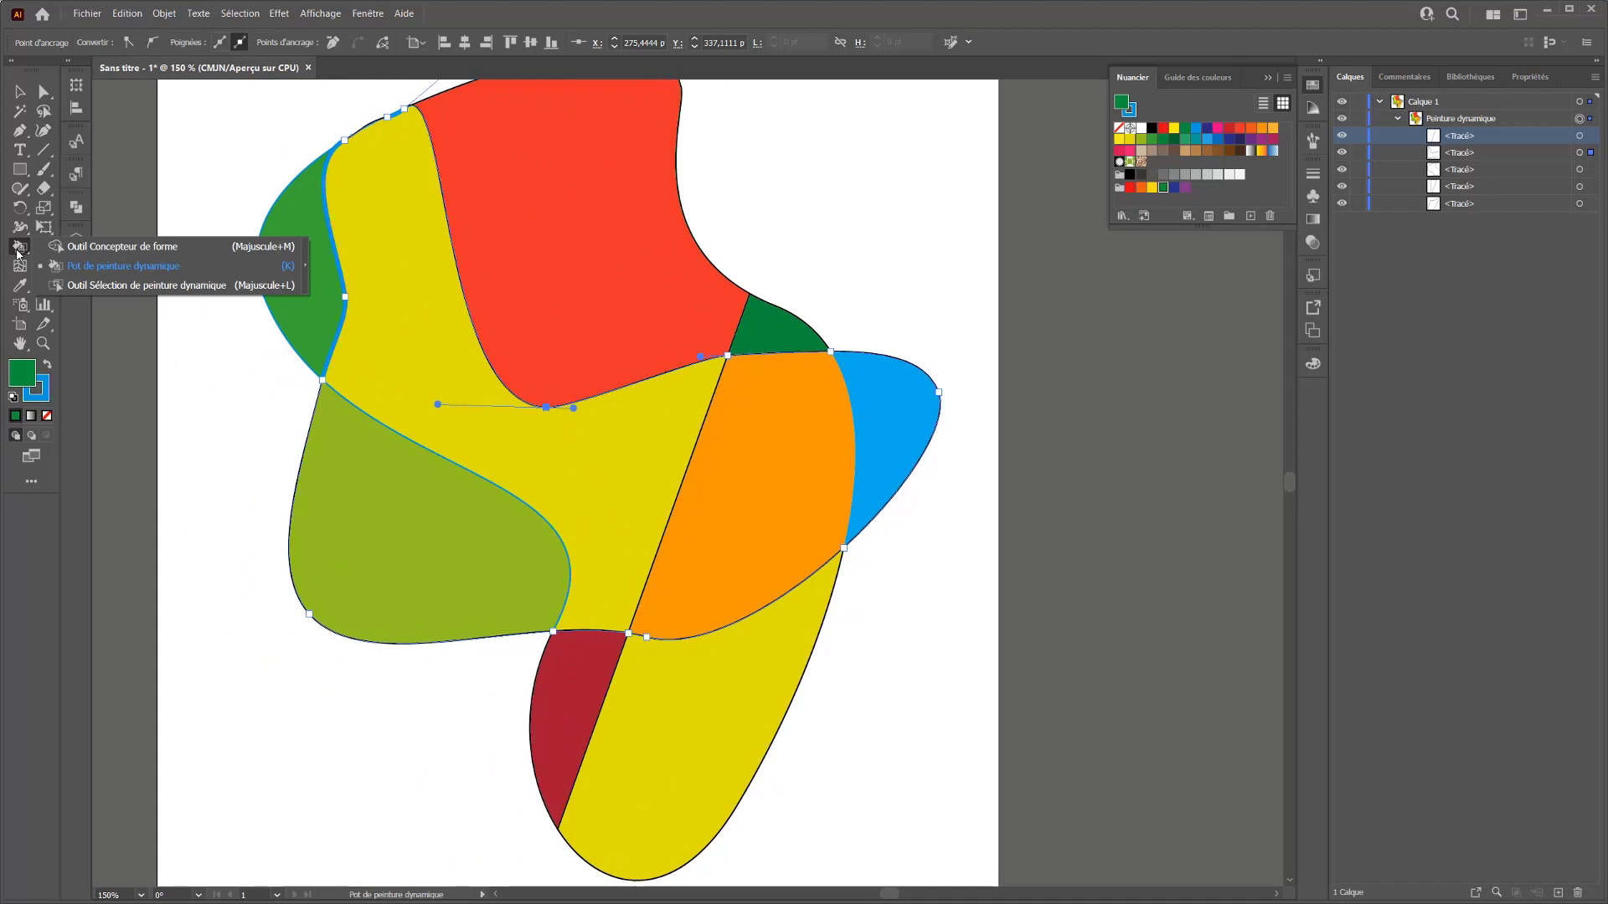
double_click(18, 249)
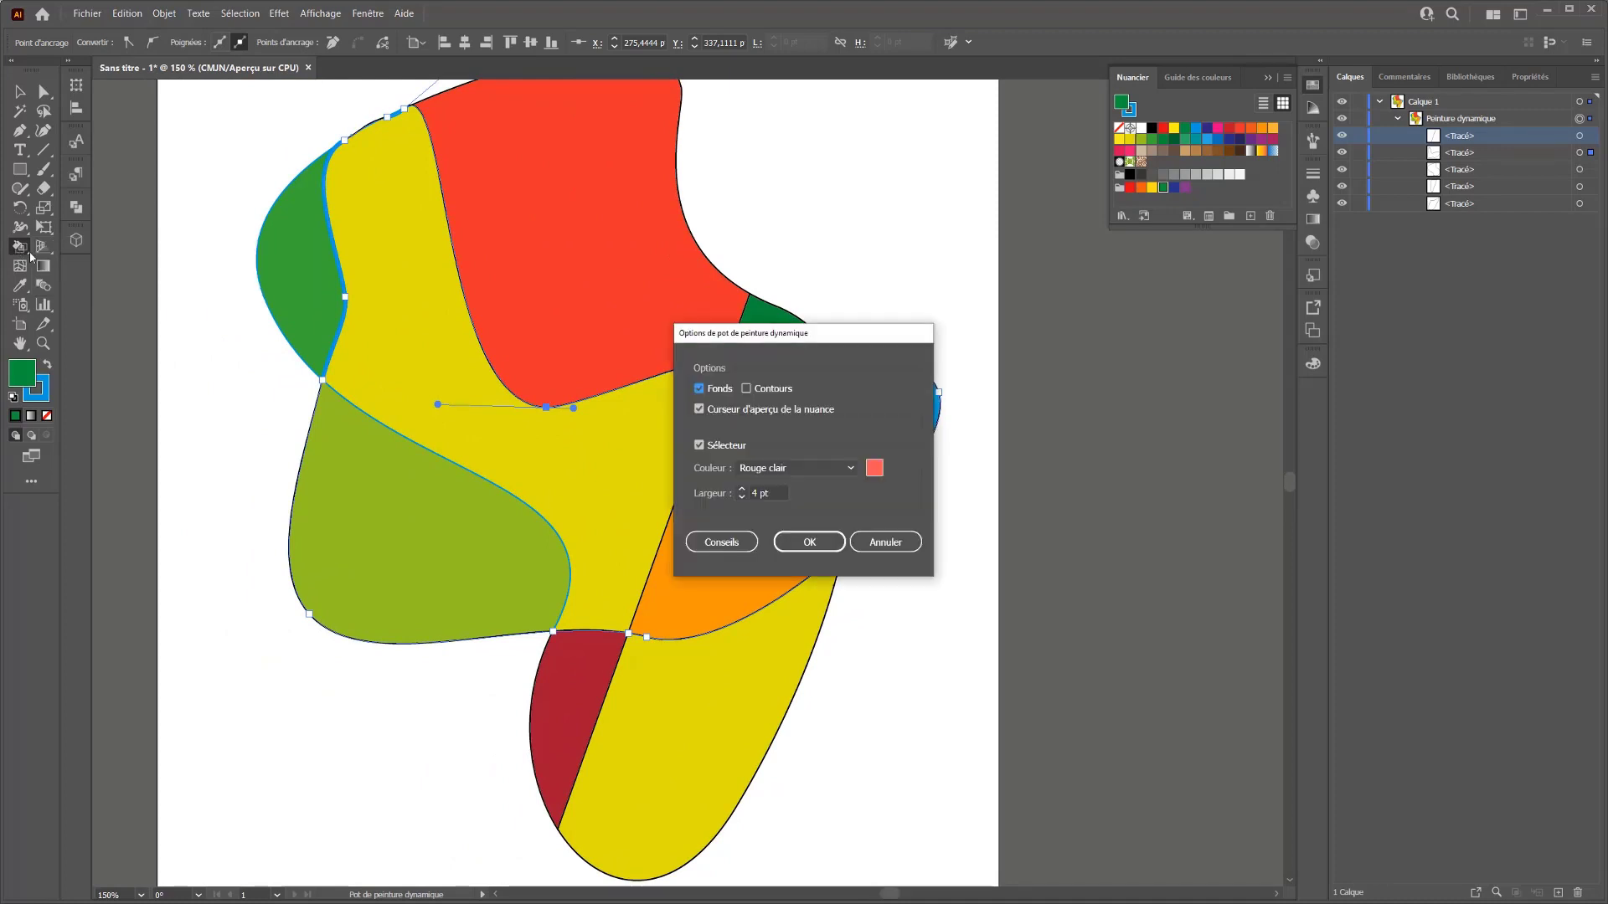
left_click_drag(775, 334, 736, 251)
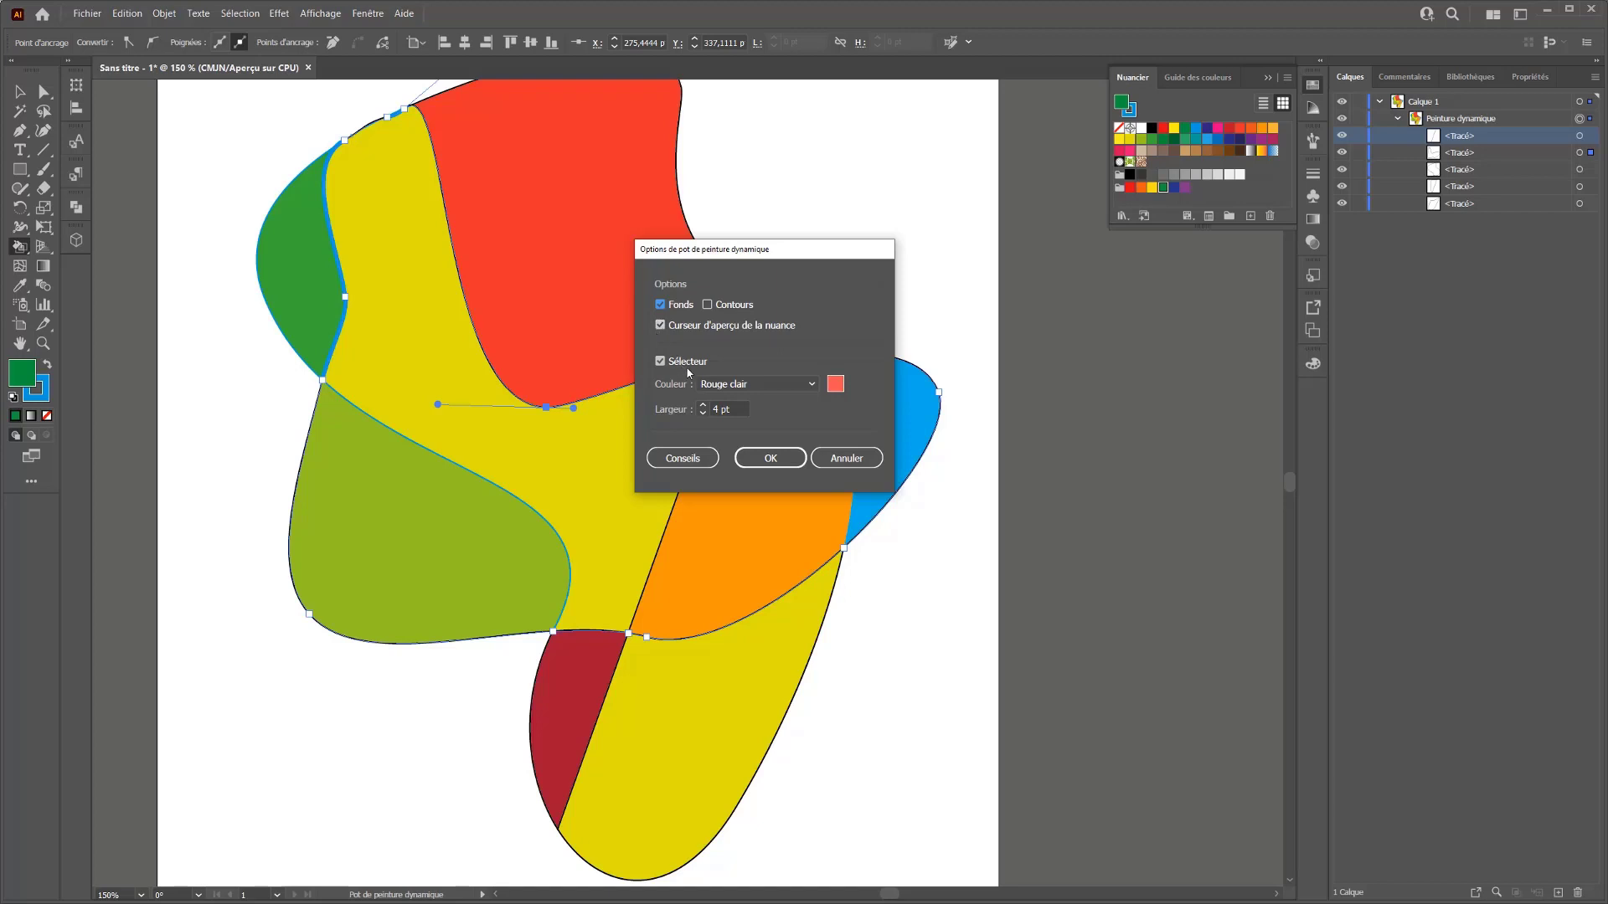
left_click(741, 385)
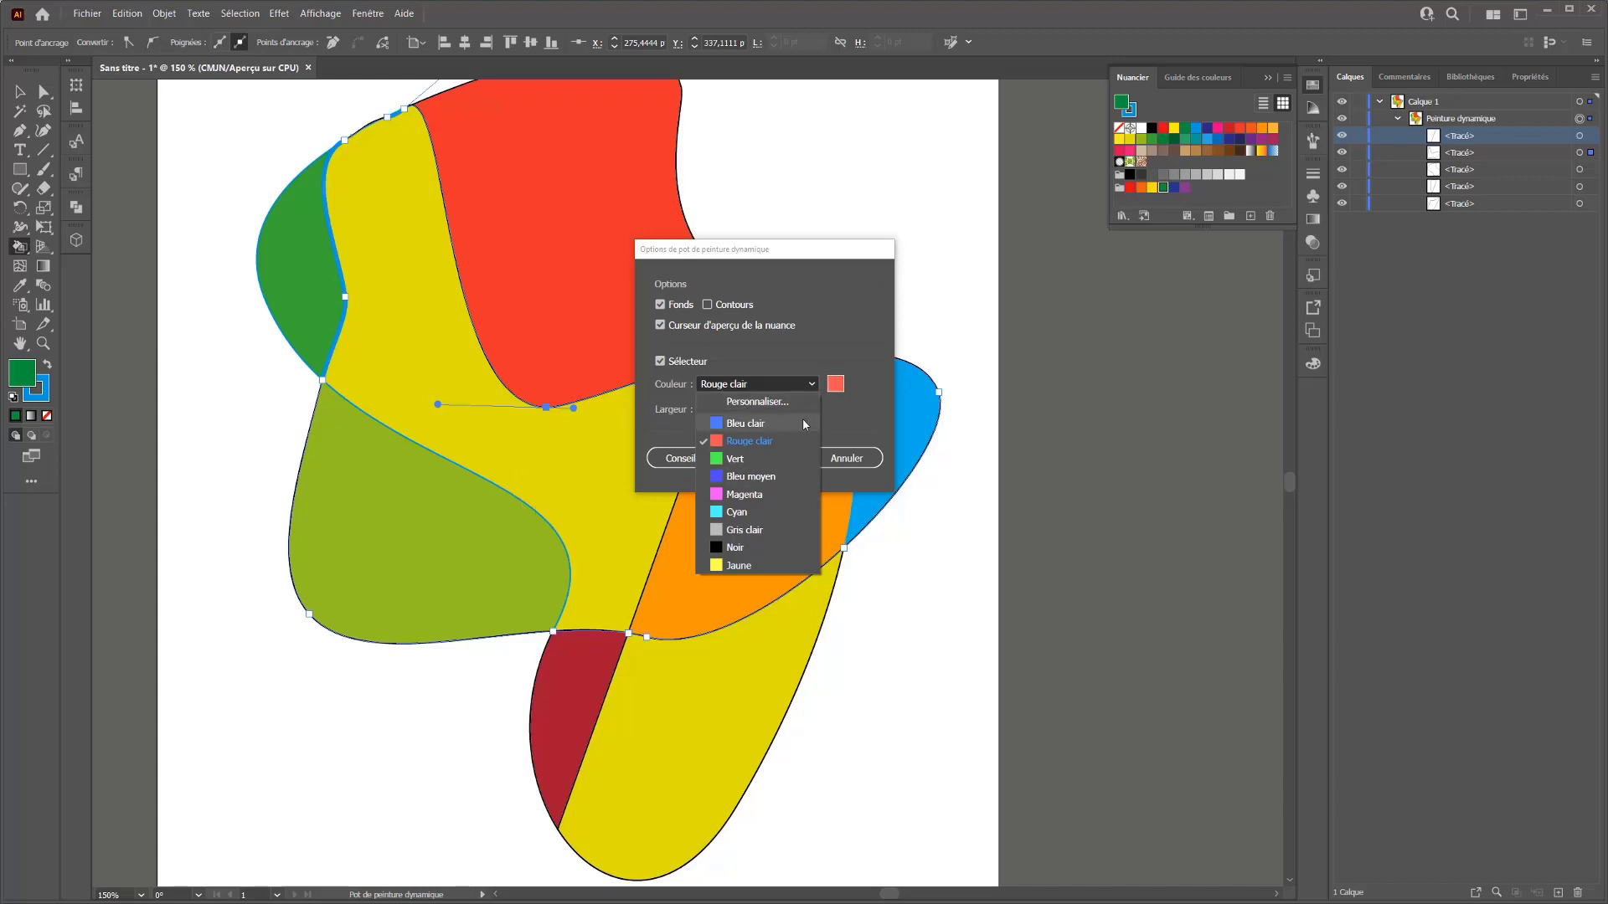
left_click(750, 440)
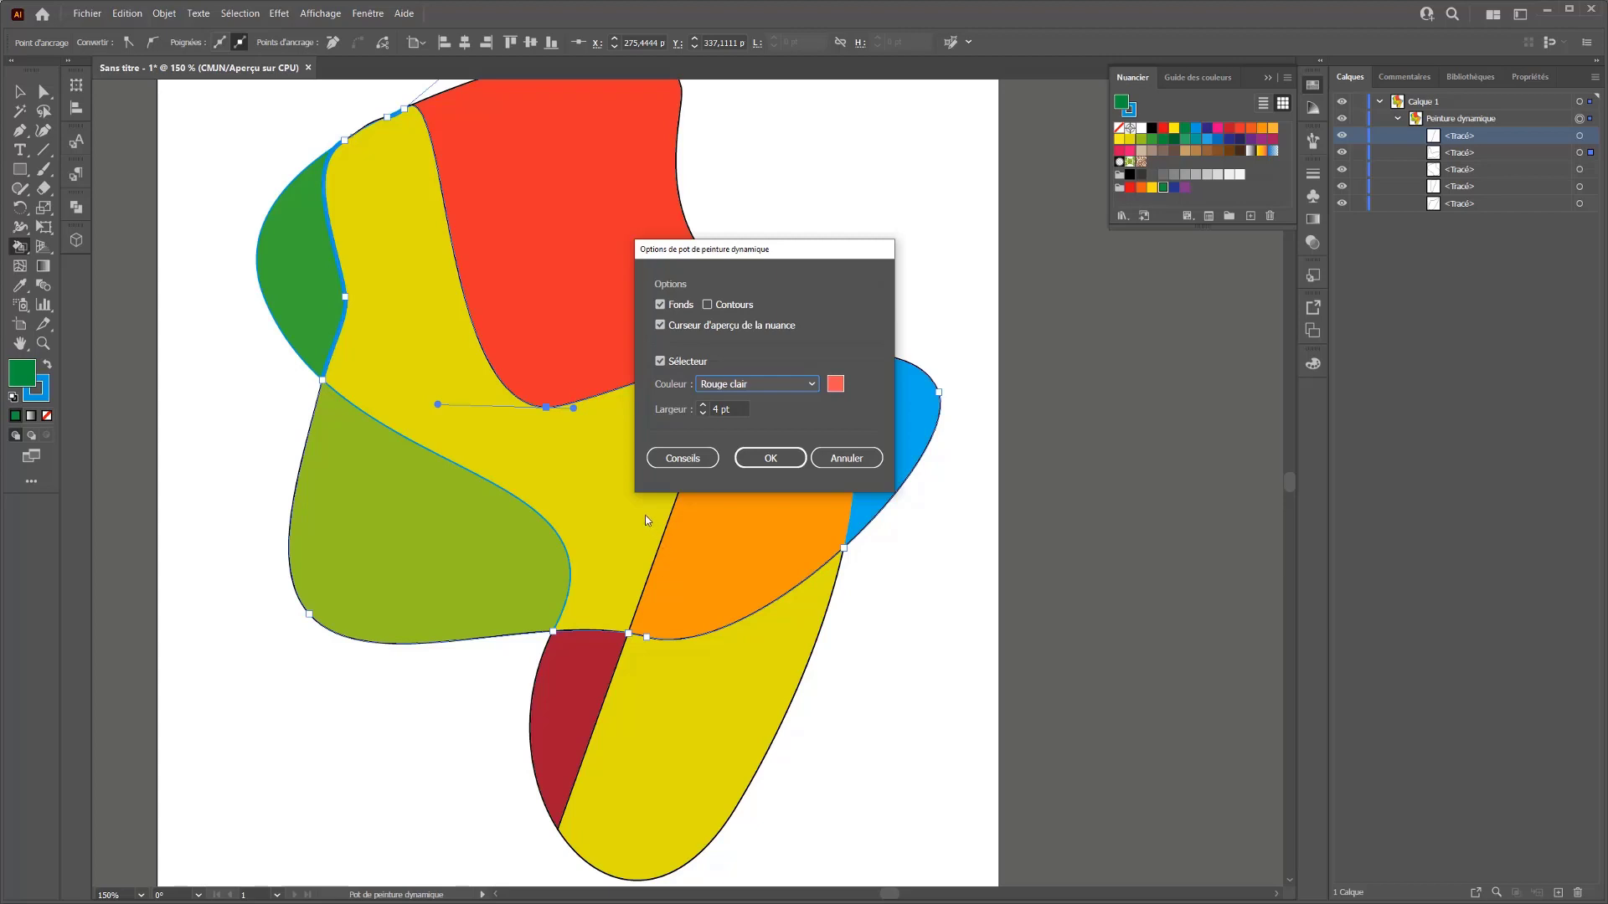
Read both Live Paint Bucket tips and close the tool options without changes
left_click(680, 458)
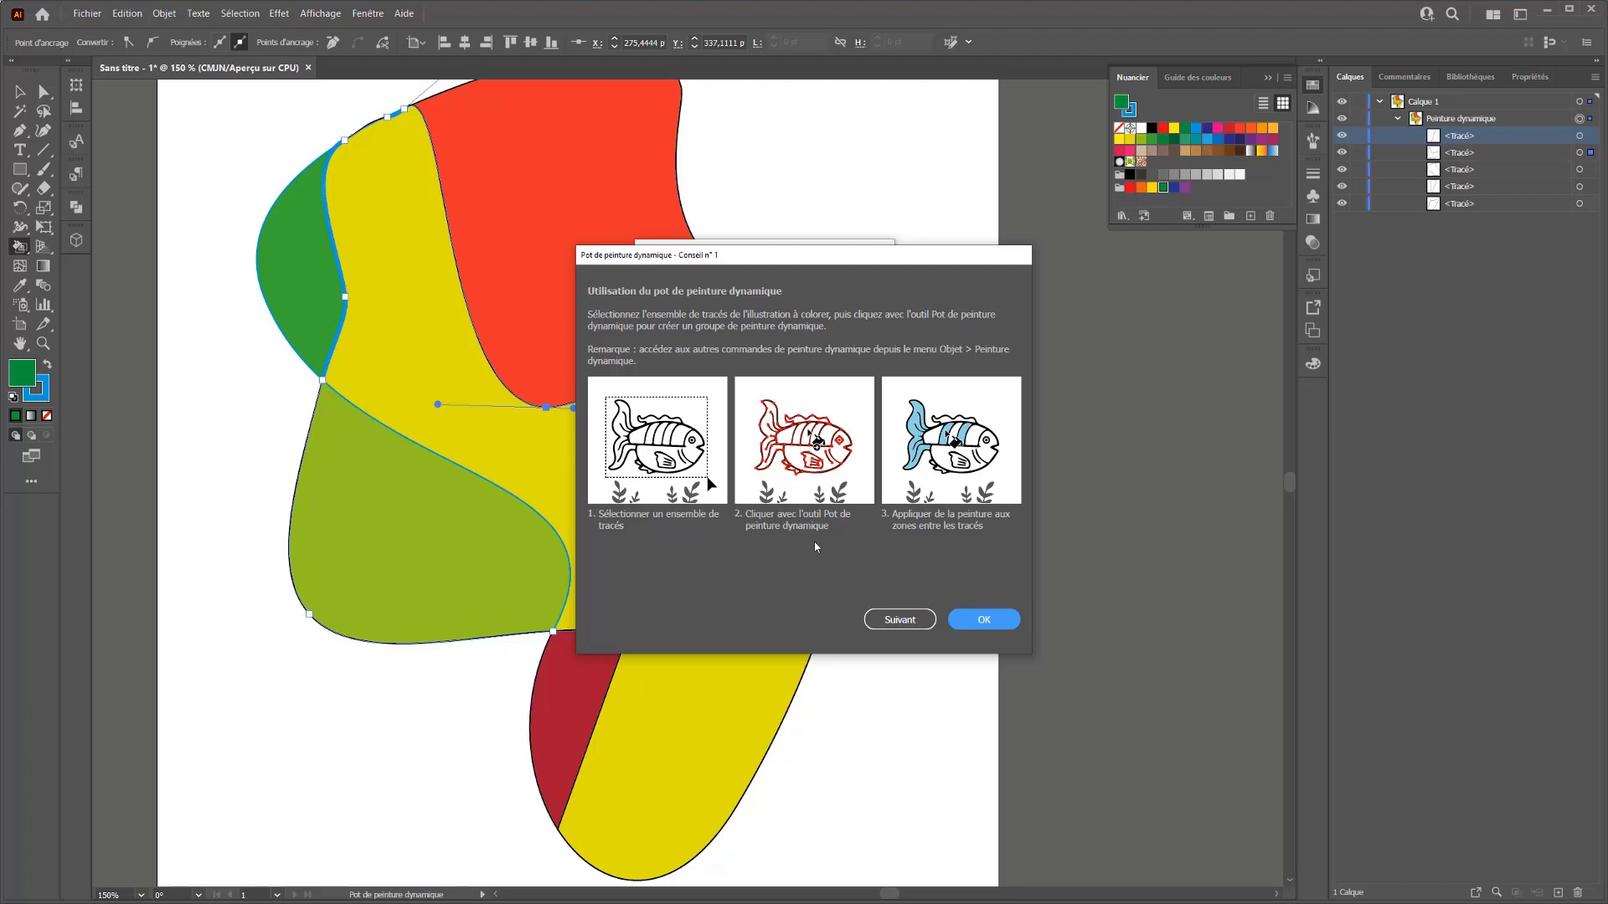
left_click(898, 620)
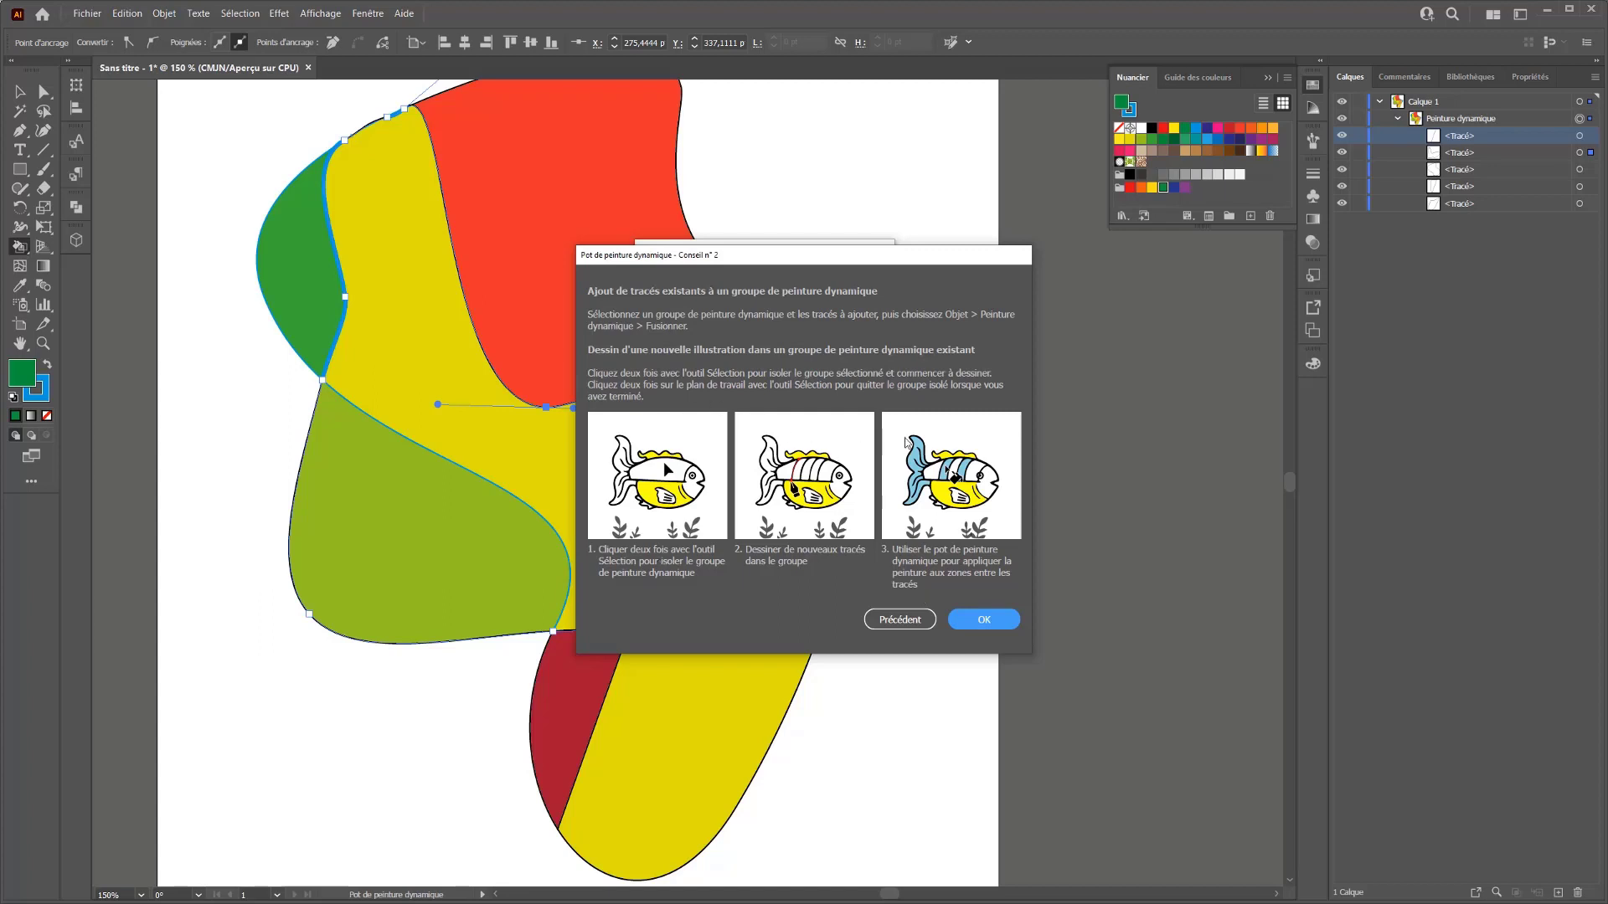
left_click(971, 620)
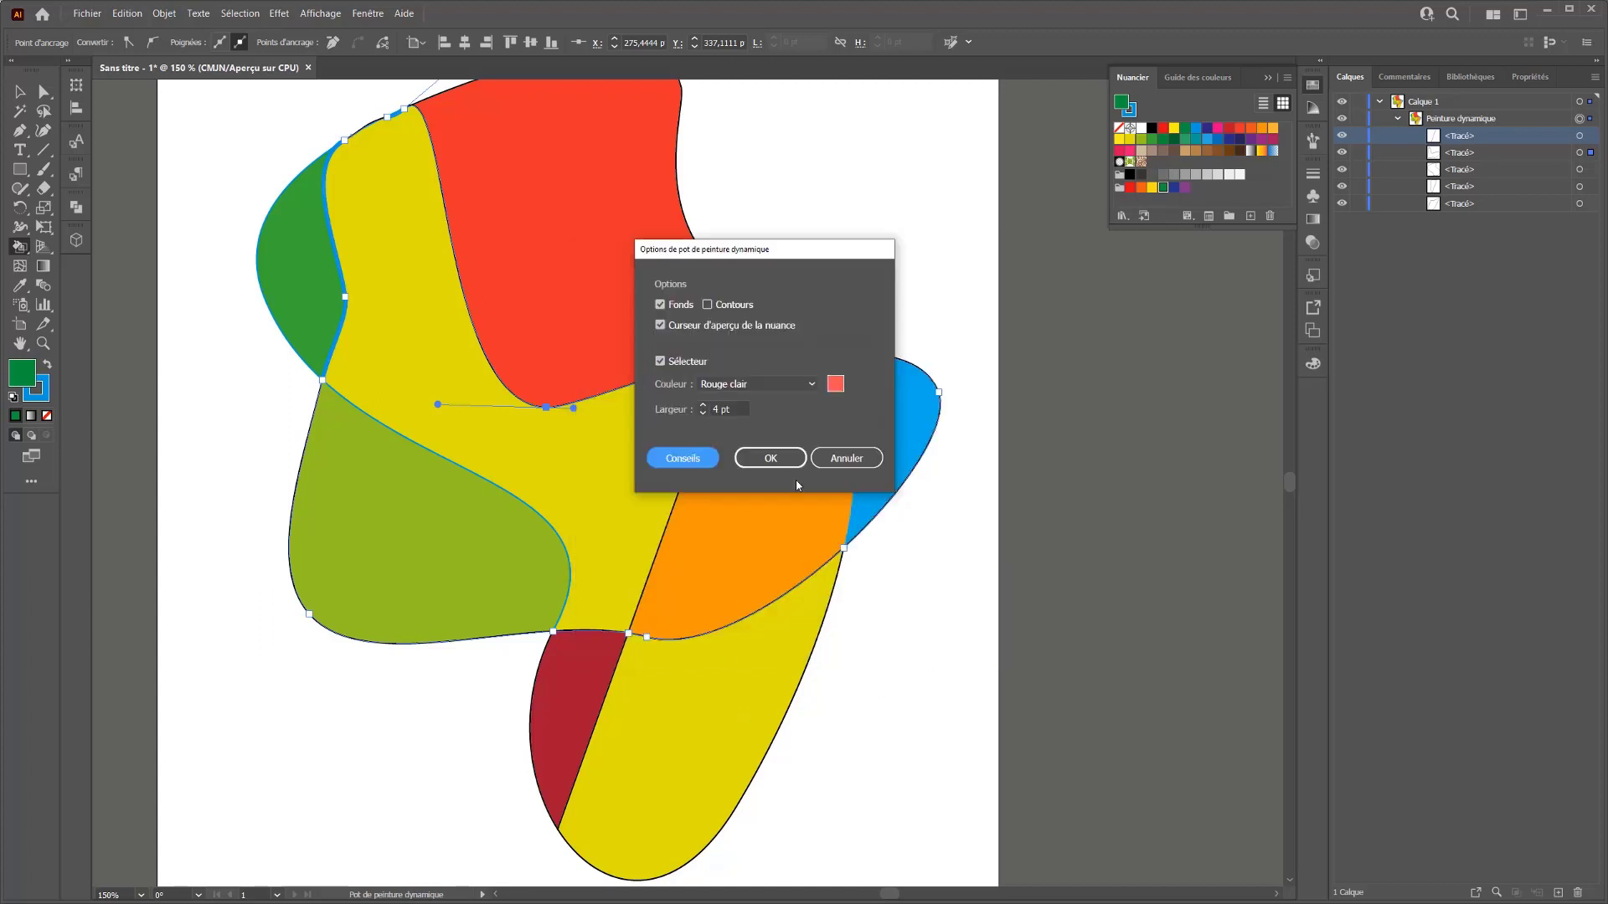
left_click(845, 458)
Try deleting the path that bounds the red, green and light blue regions from the Live Paint group, and undo the deletion
left_click(44, 91)
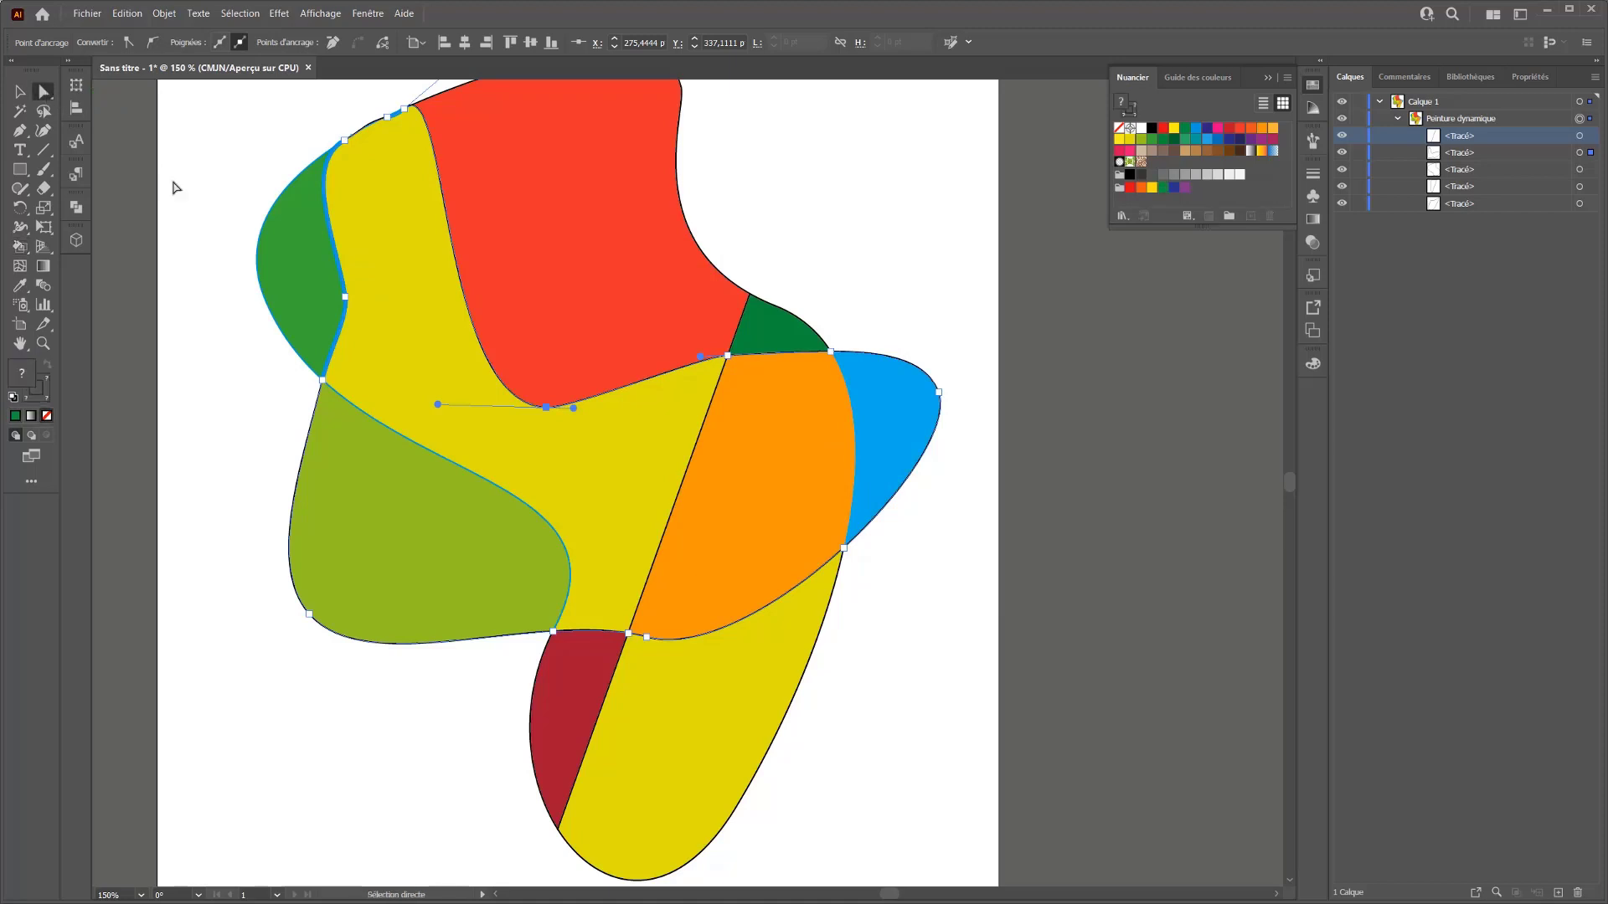
left_click(727, 355)
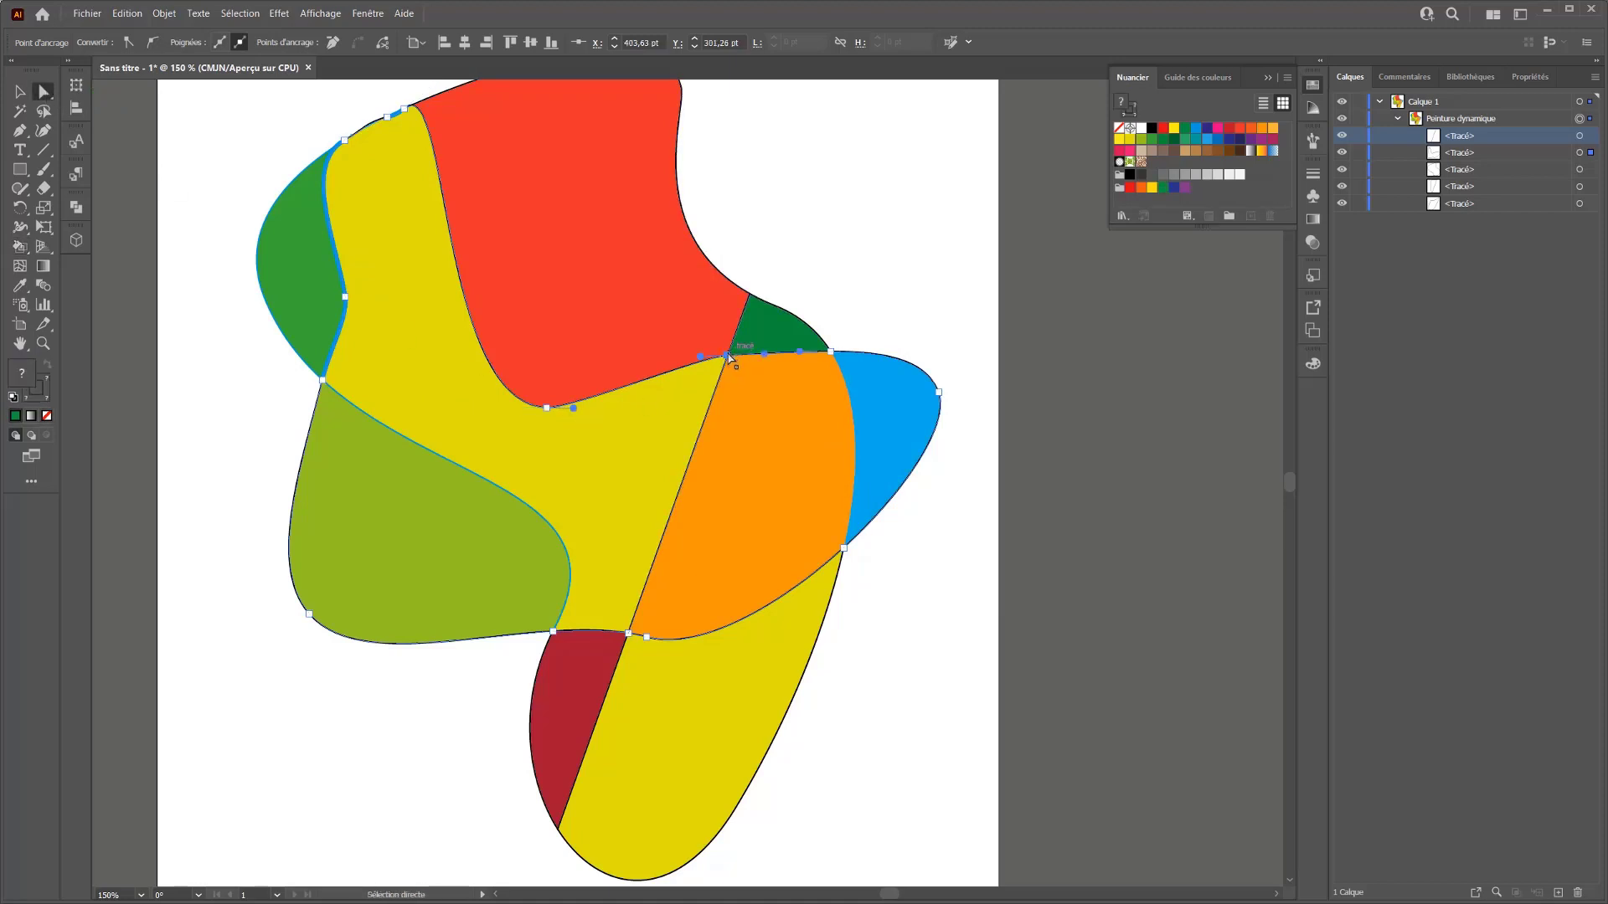
mouse_move(727, 355)
left_mouse_down()
mouse_move(680, 336)
mouse_move(636, 382)
mouse_move(742, 362)
mouse_move(727, 361)
left_mouse_up()
left_click(763, 374)
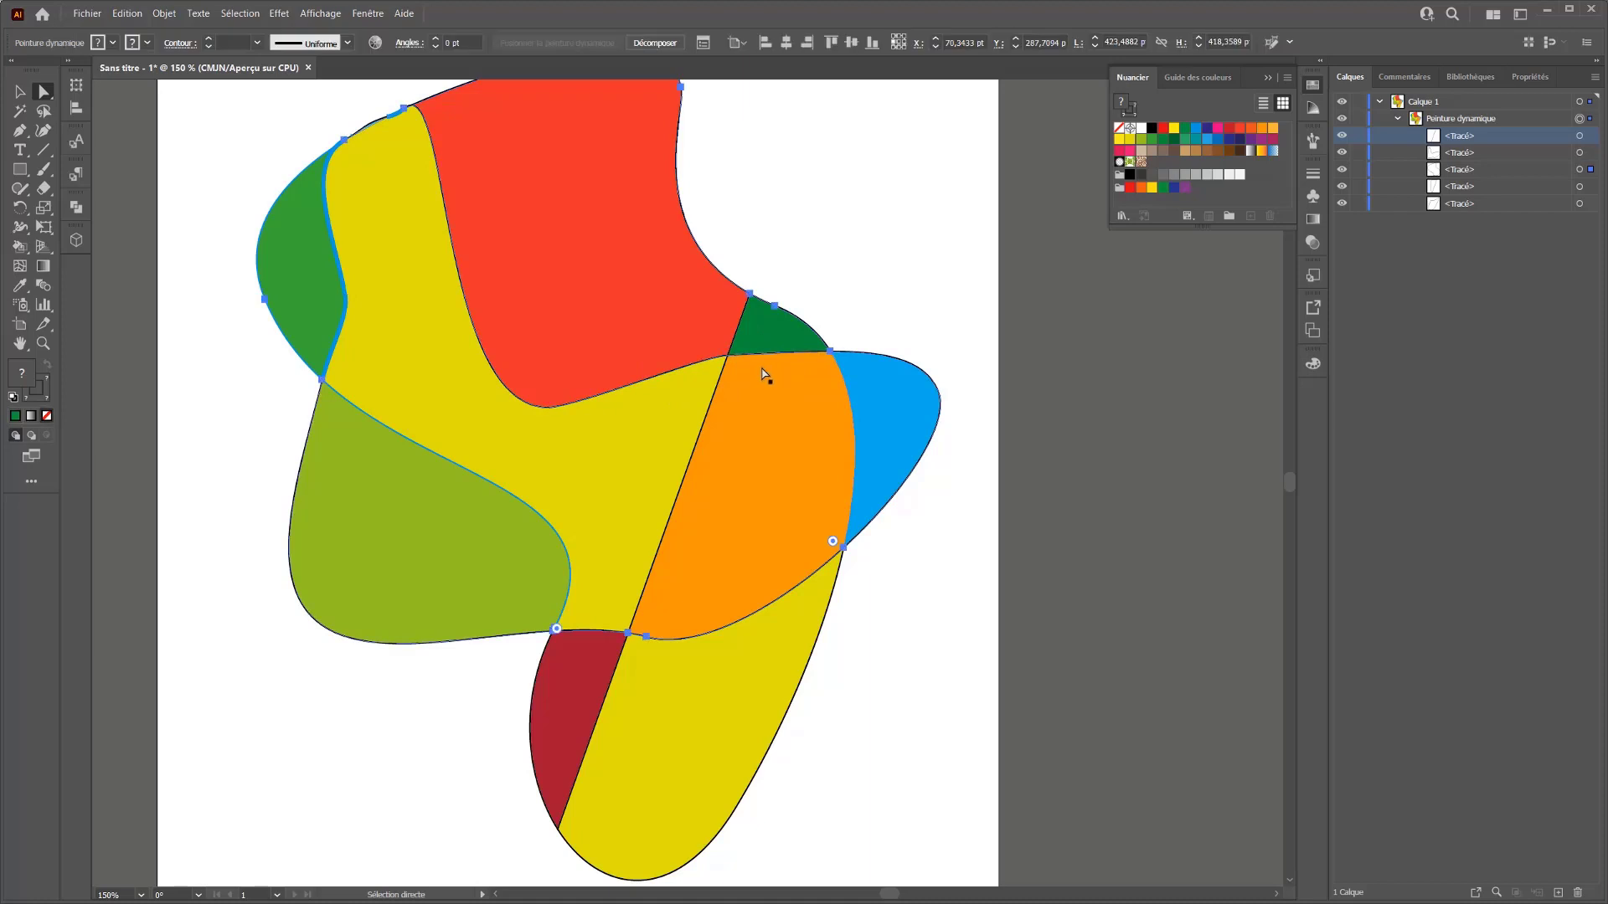
key("Delete")
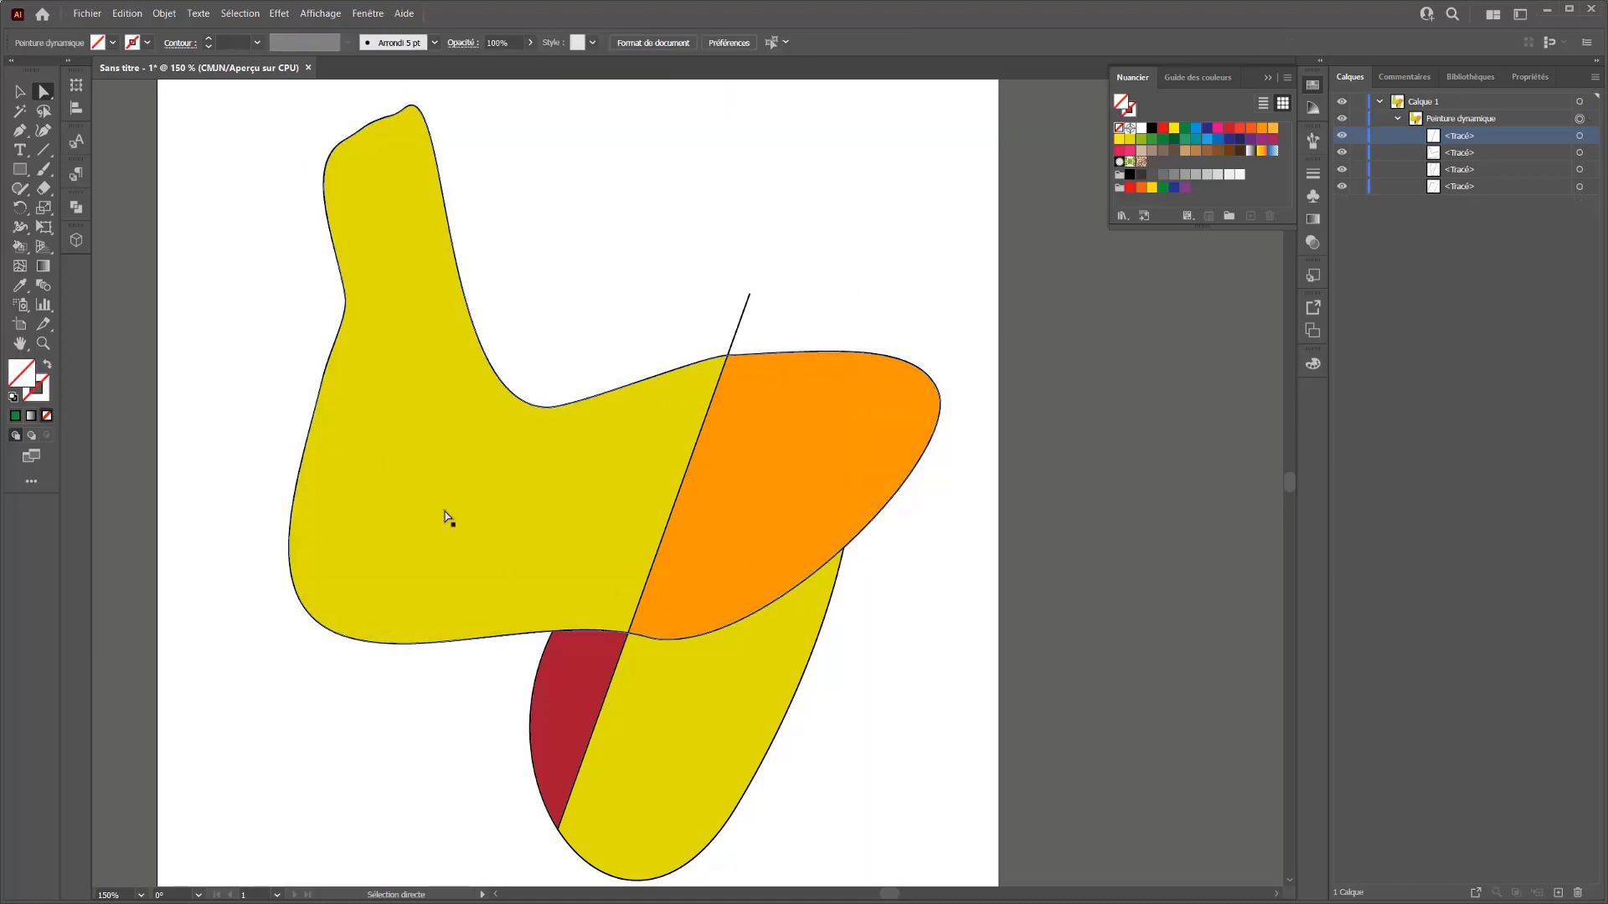
left_click(730, 358)
key("ctrl+z")
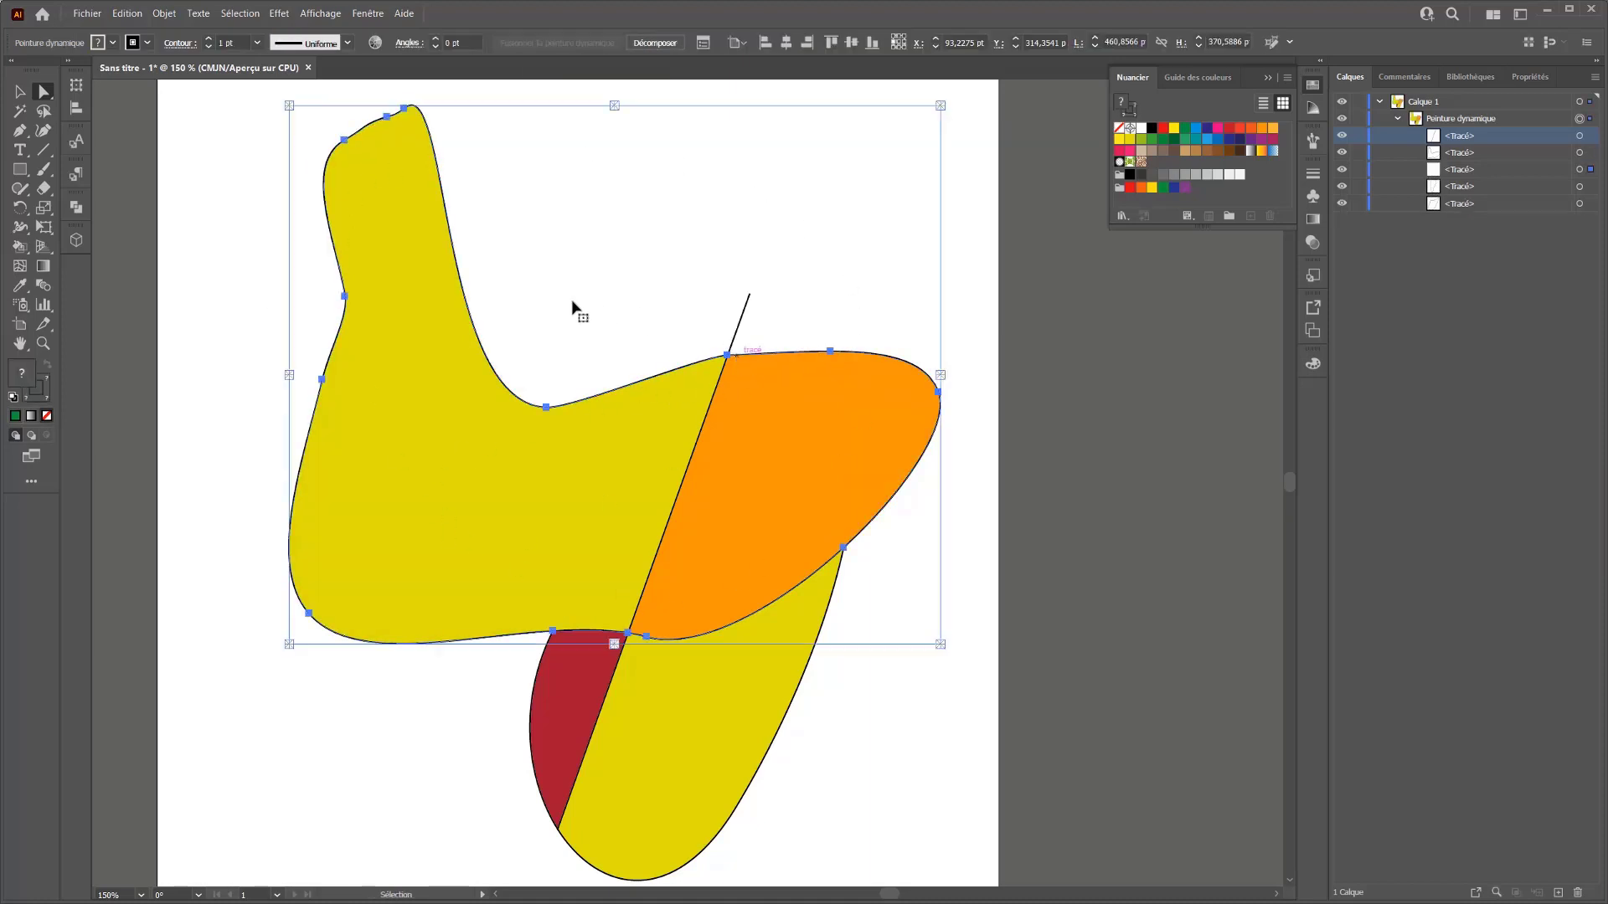
key("ctrl+z")
Select the small dark green region and the adjoining orange region together with Live Paint Selection
left_click_drag(20, 246, 84, 262)
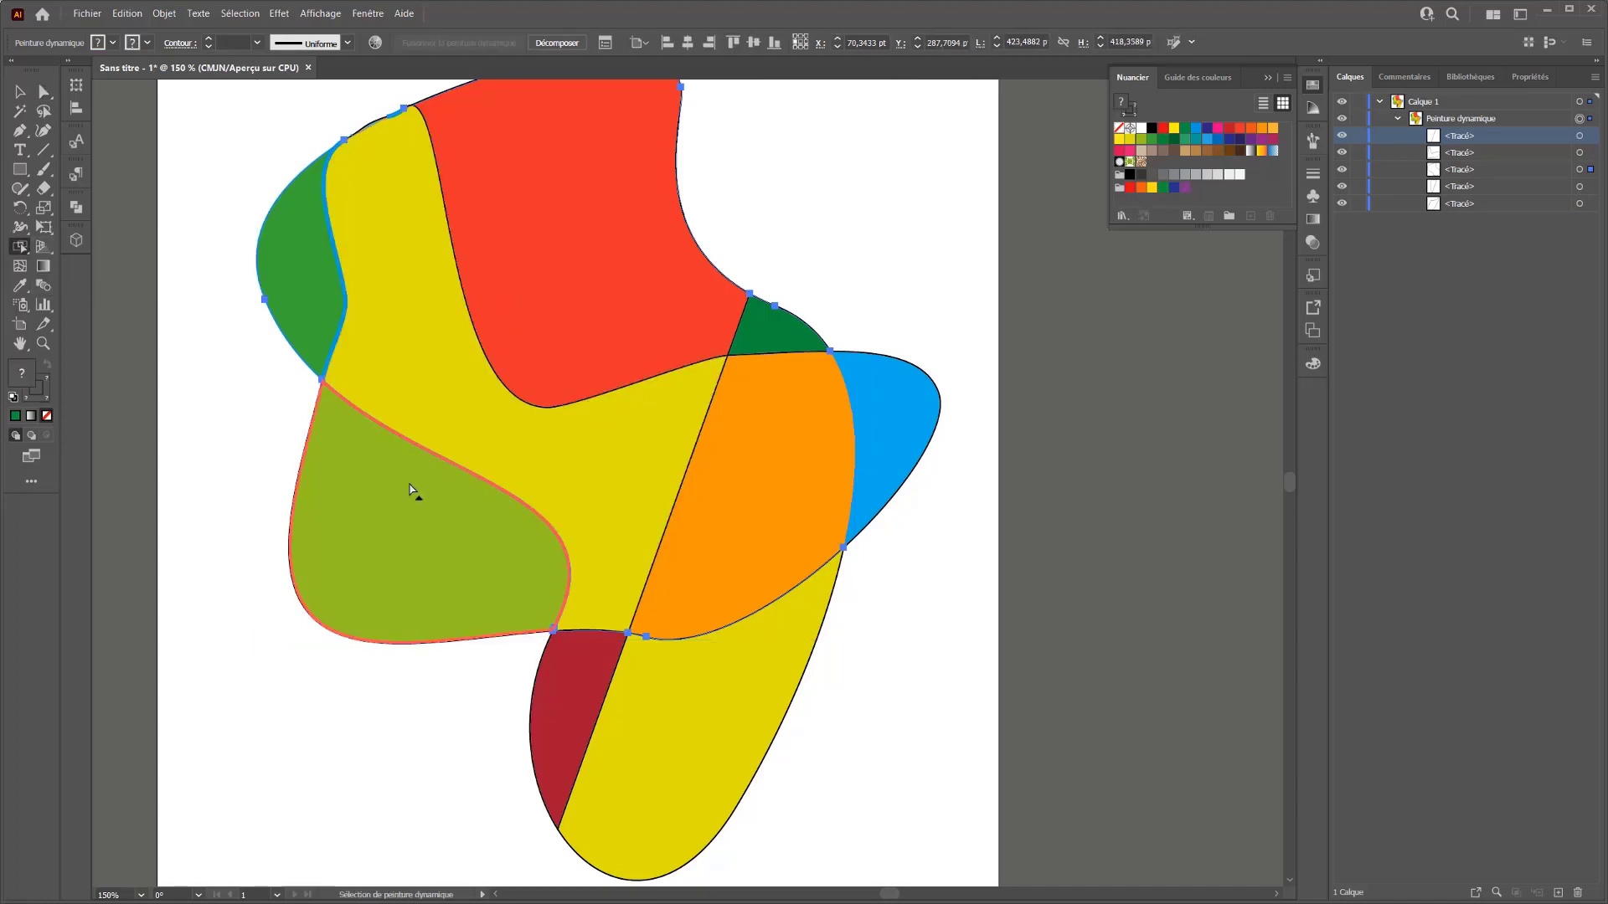
key("shift+l")
left_click(470, 470)
left_click(637, 503)
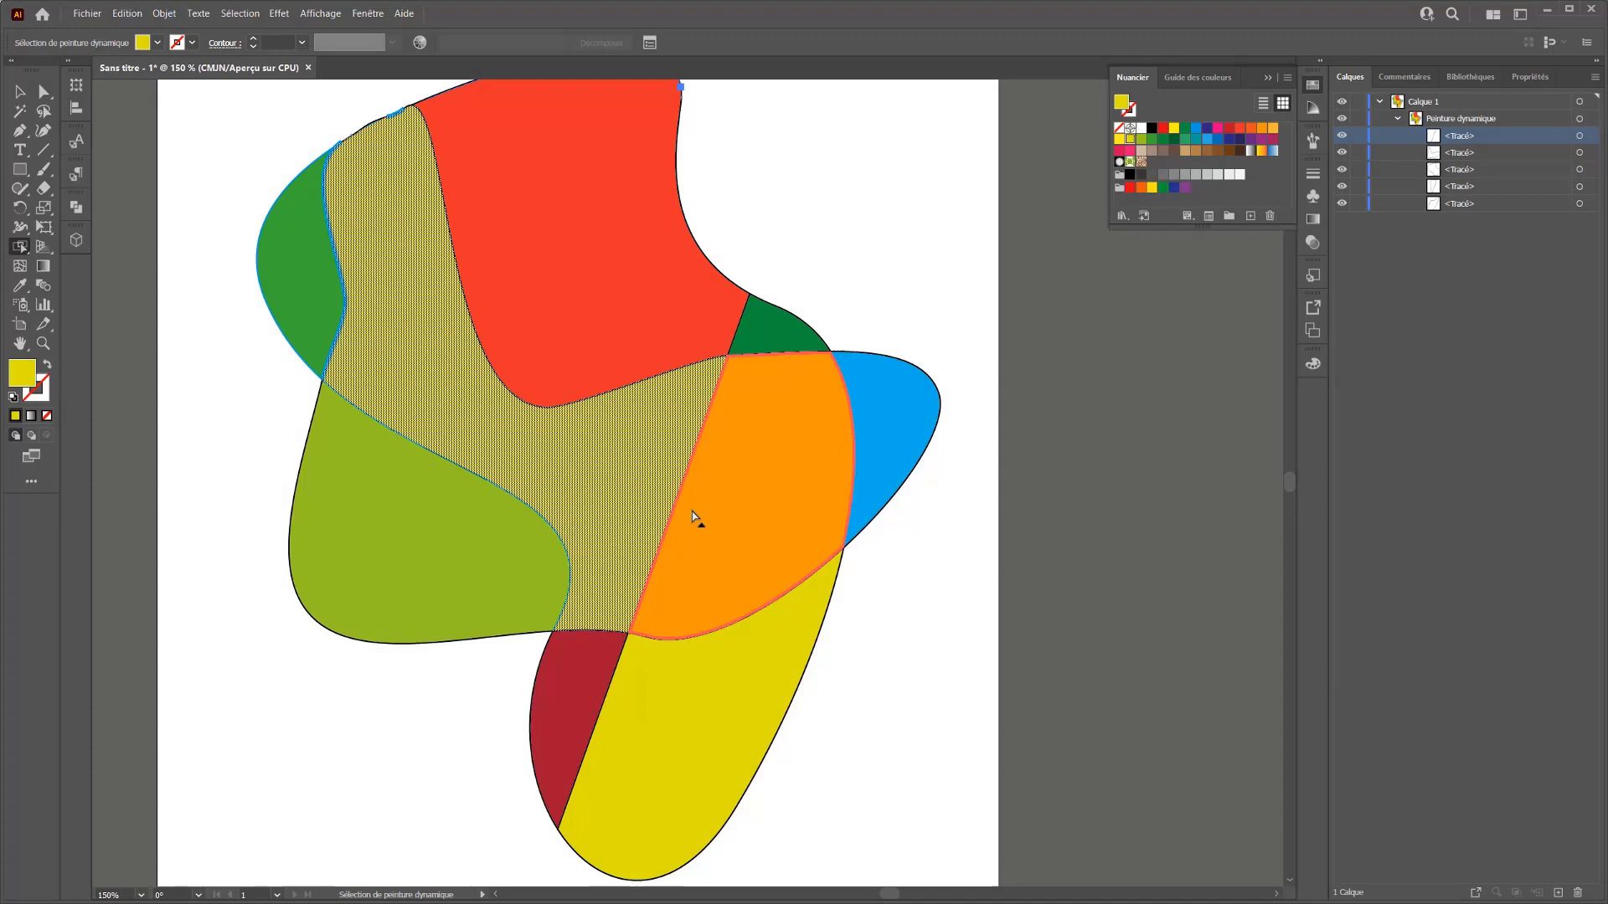
left_click(584, 360)
left_click(755, 340)
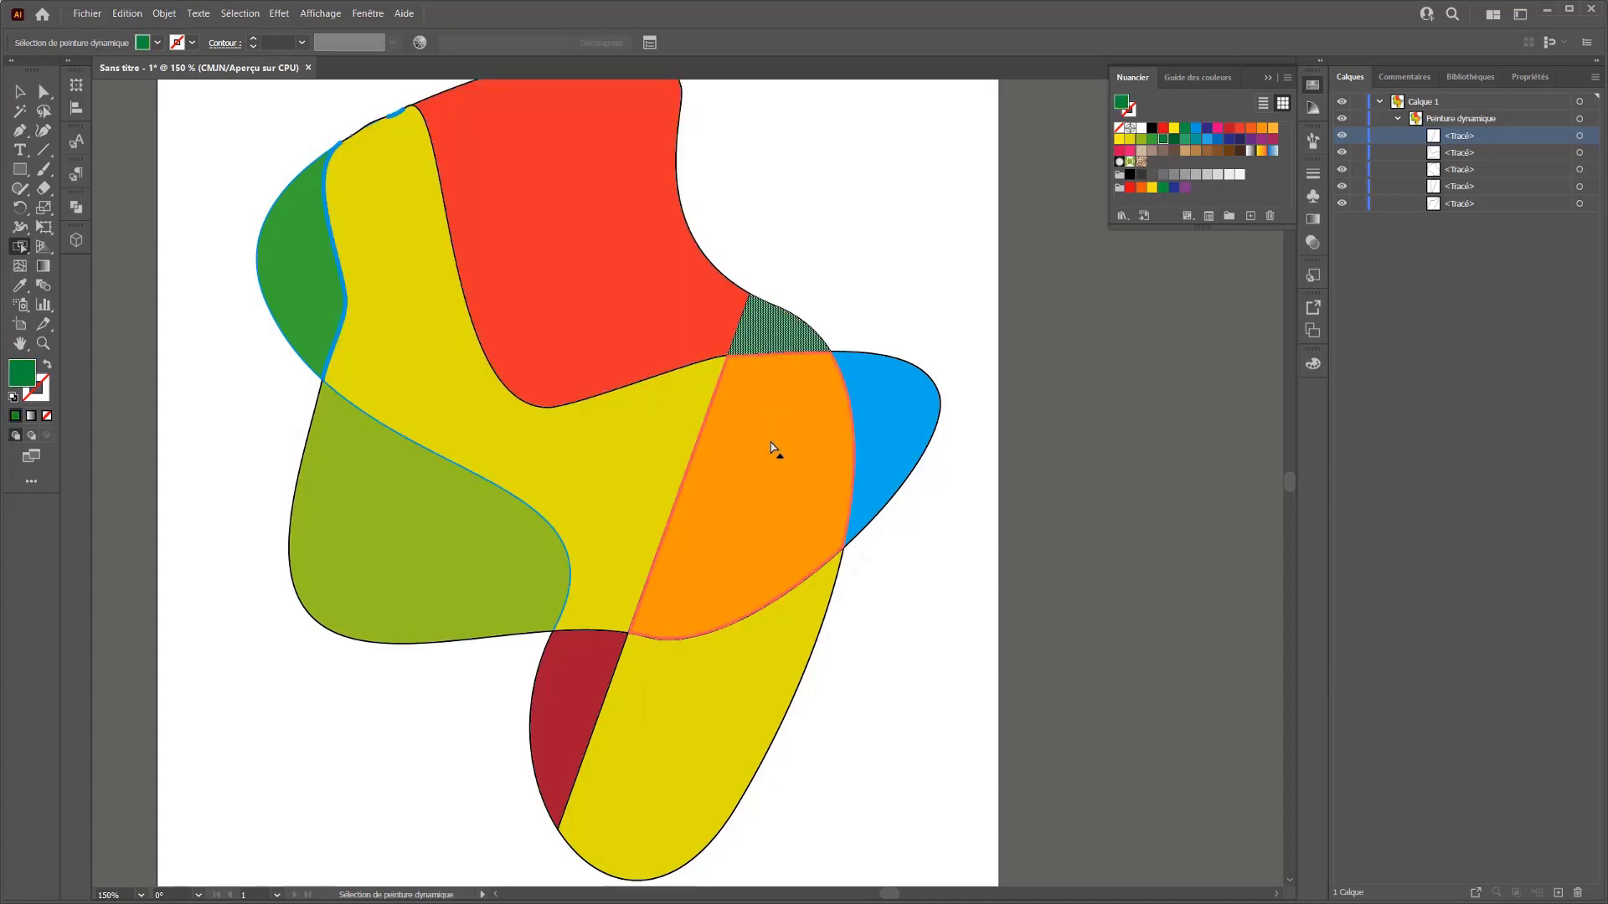
left_click(771, 447, "shift")
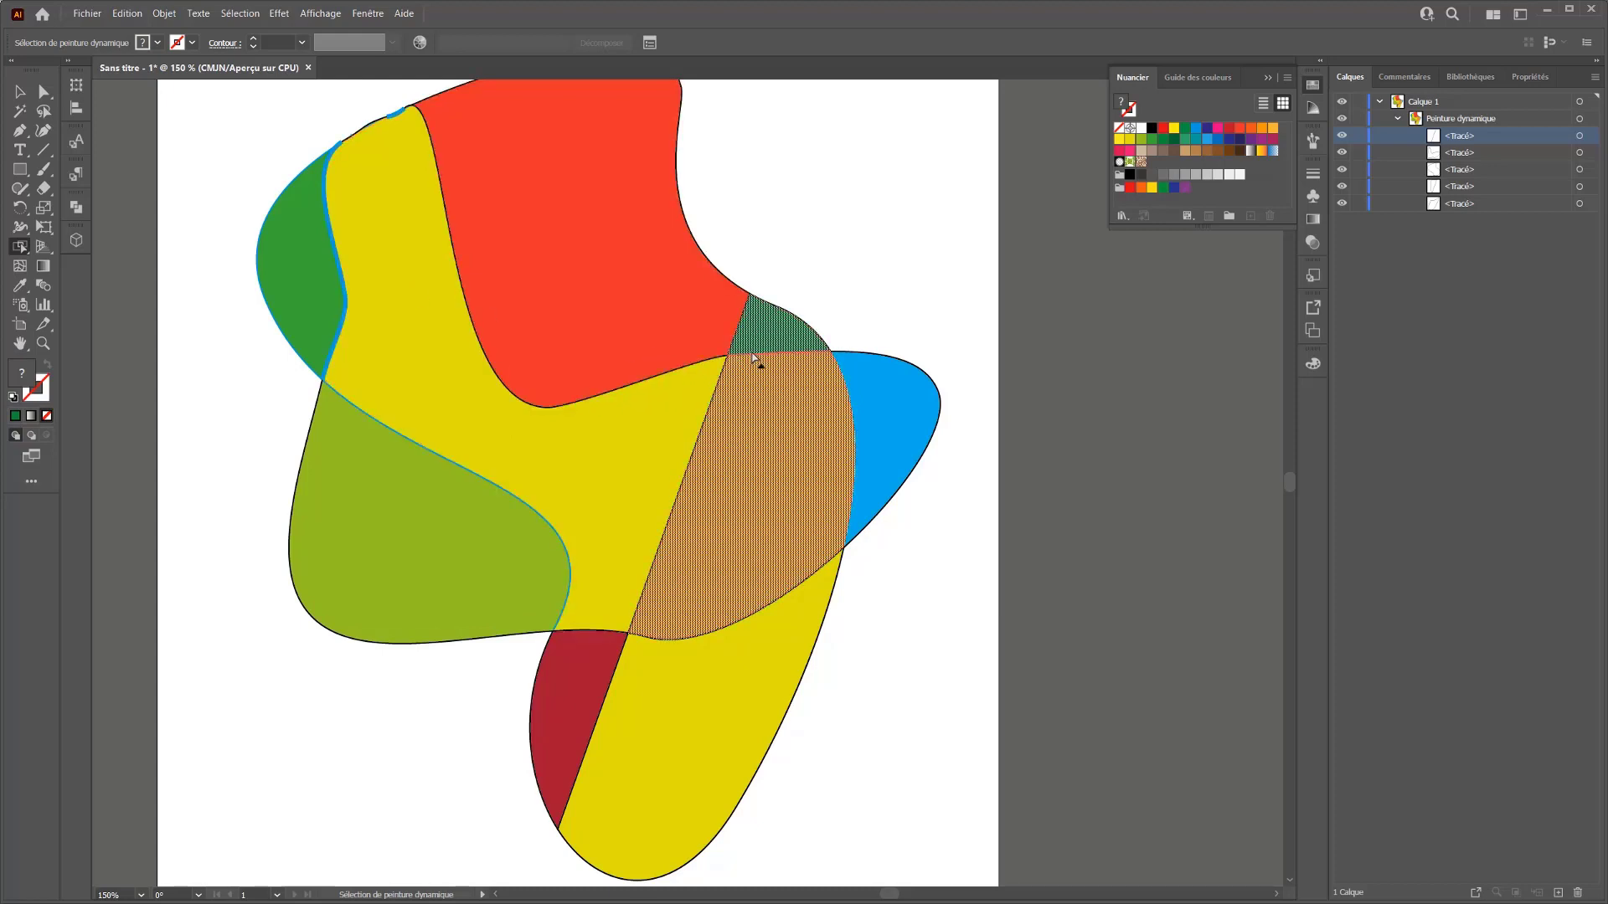
Fill the selected orange region with dark green using the Live Paint Bucket
right_click(20, 246)
left_click(100, 260)
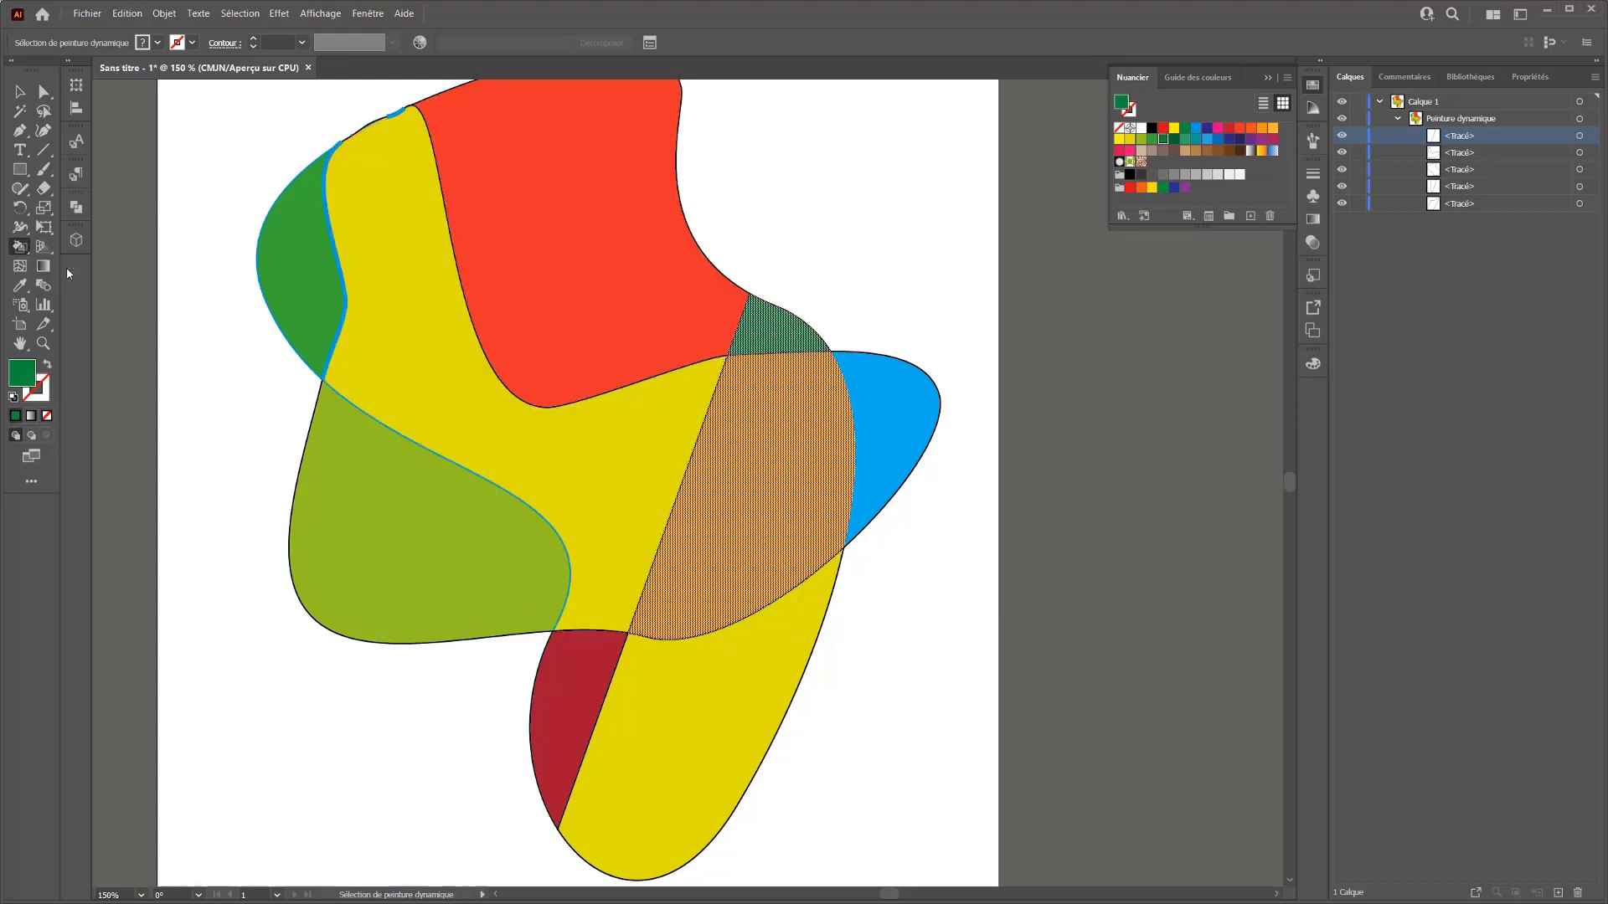
left_click(794, 417)
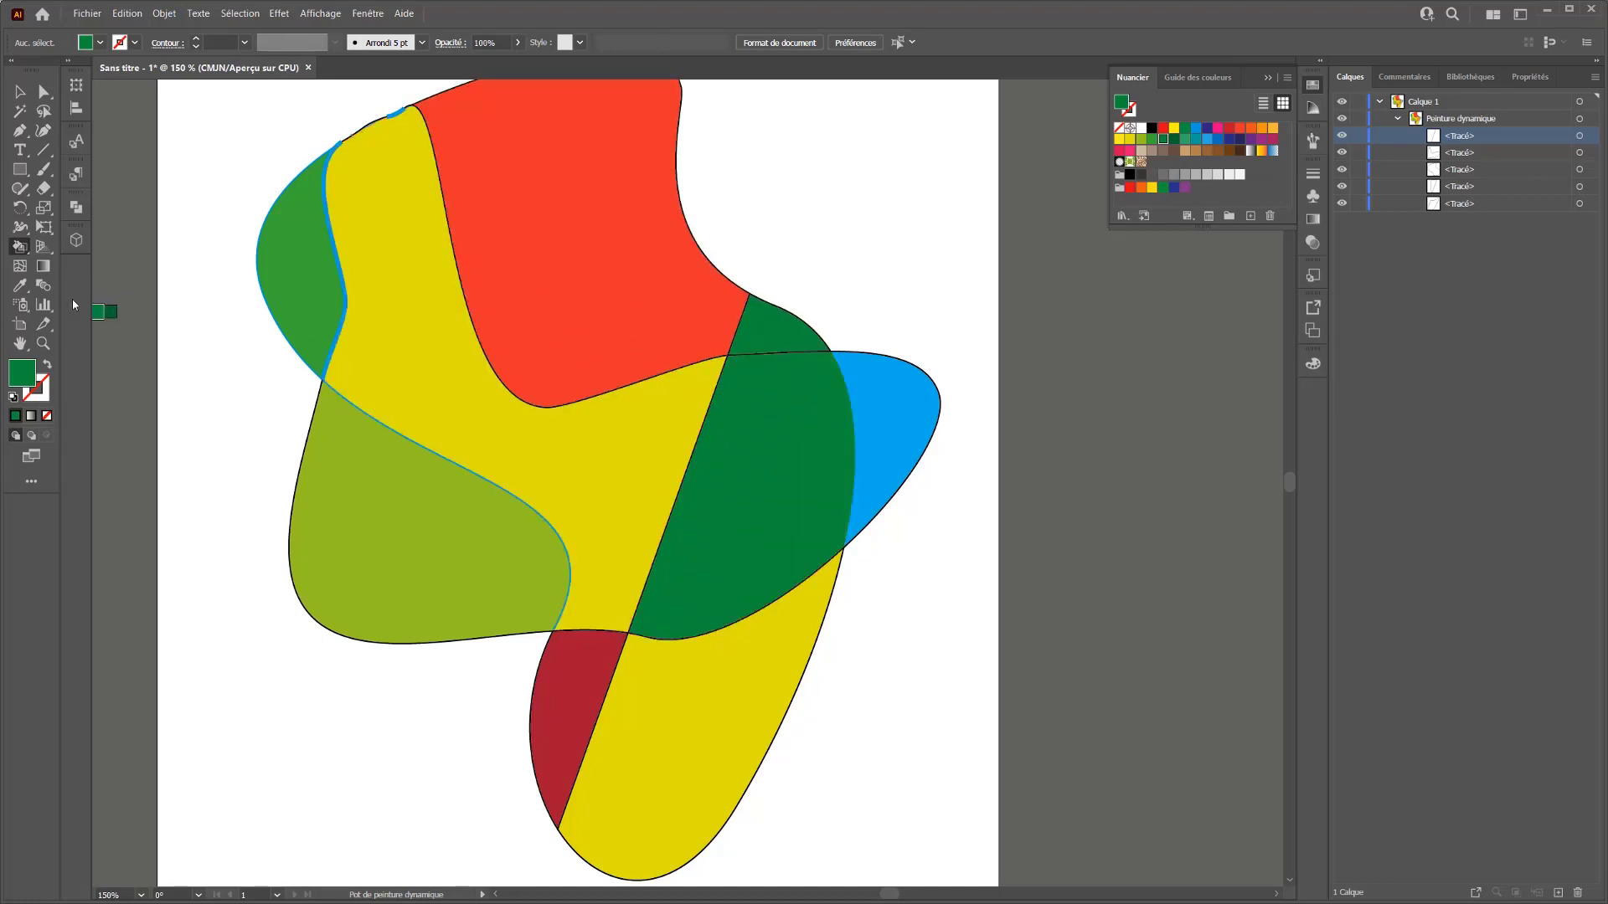
Recolour the edge between the olive green and yellow regions orange and set its stroke weight to 8 pt with Live Paint Selection
key("shift+l")
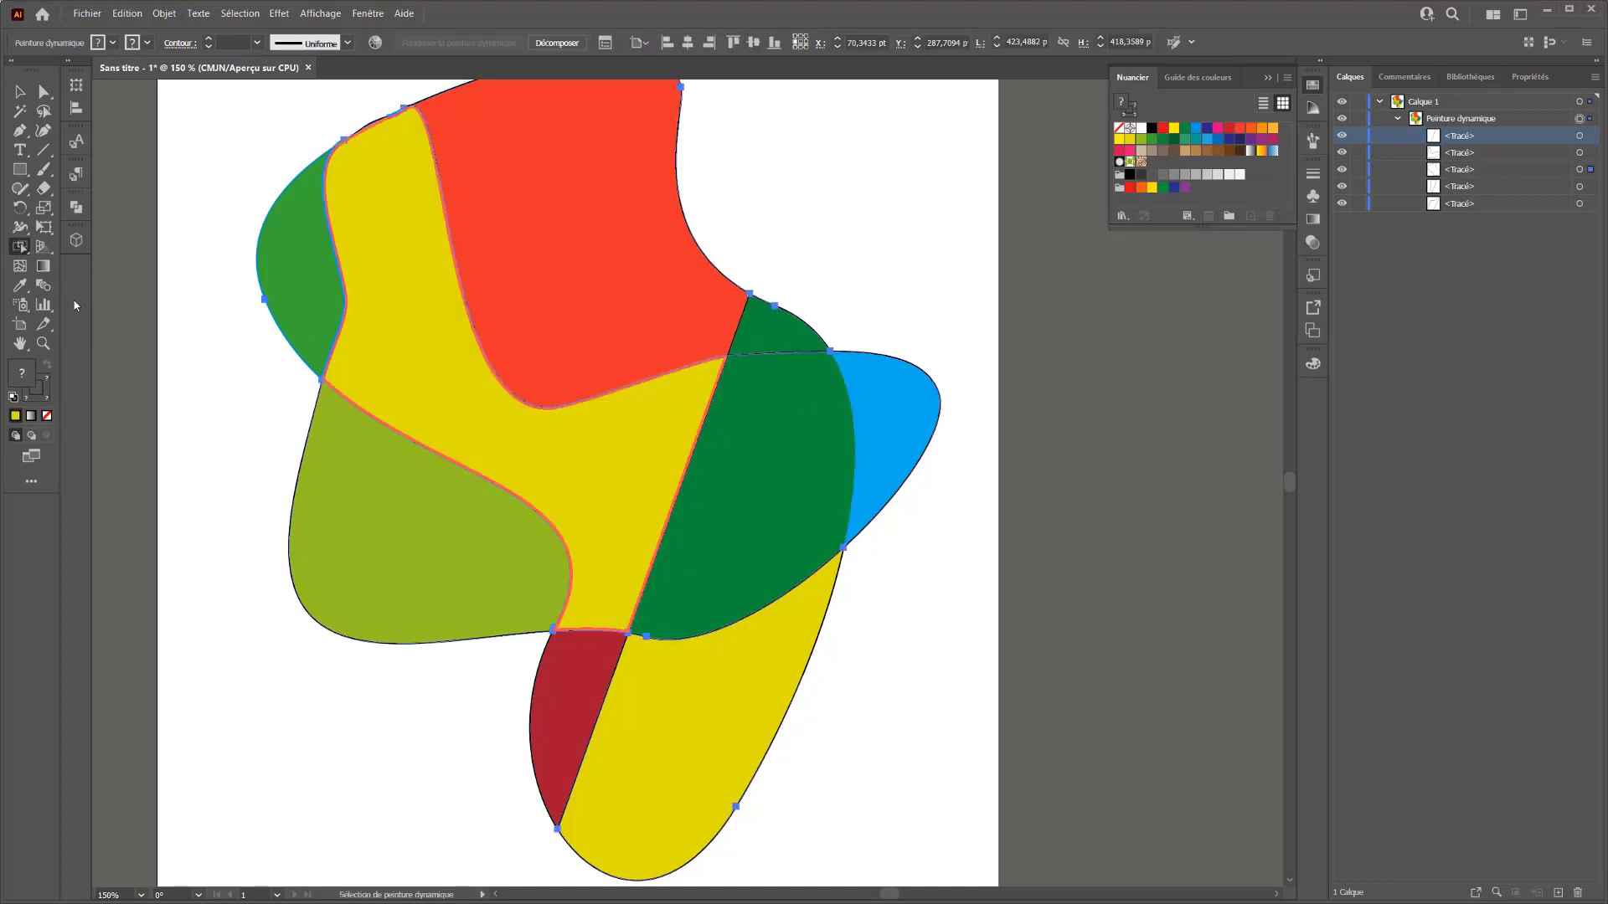
left_click(501, 388)
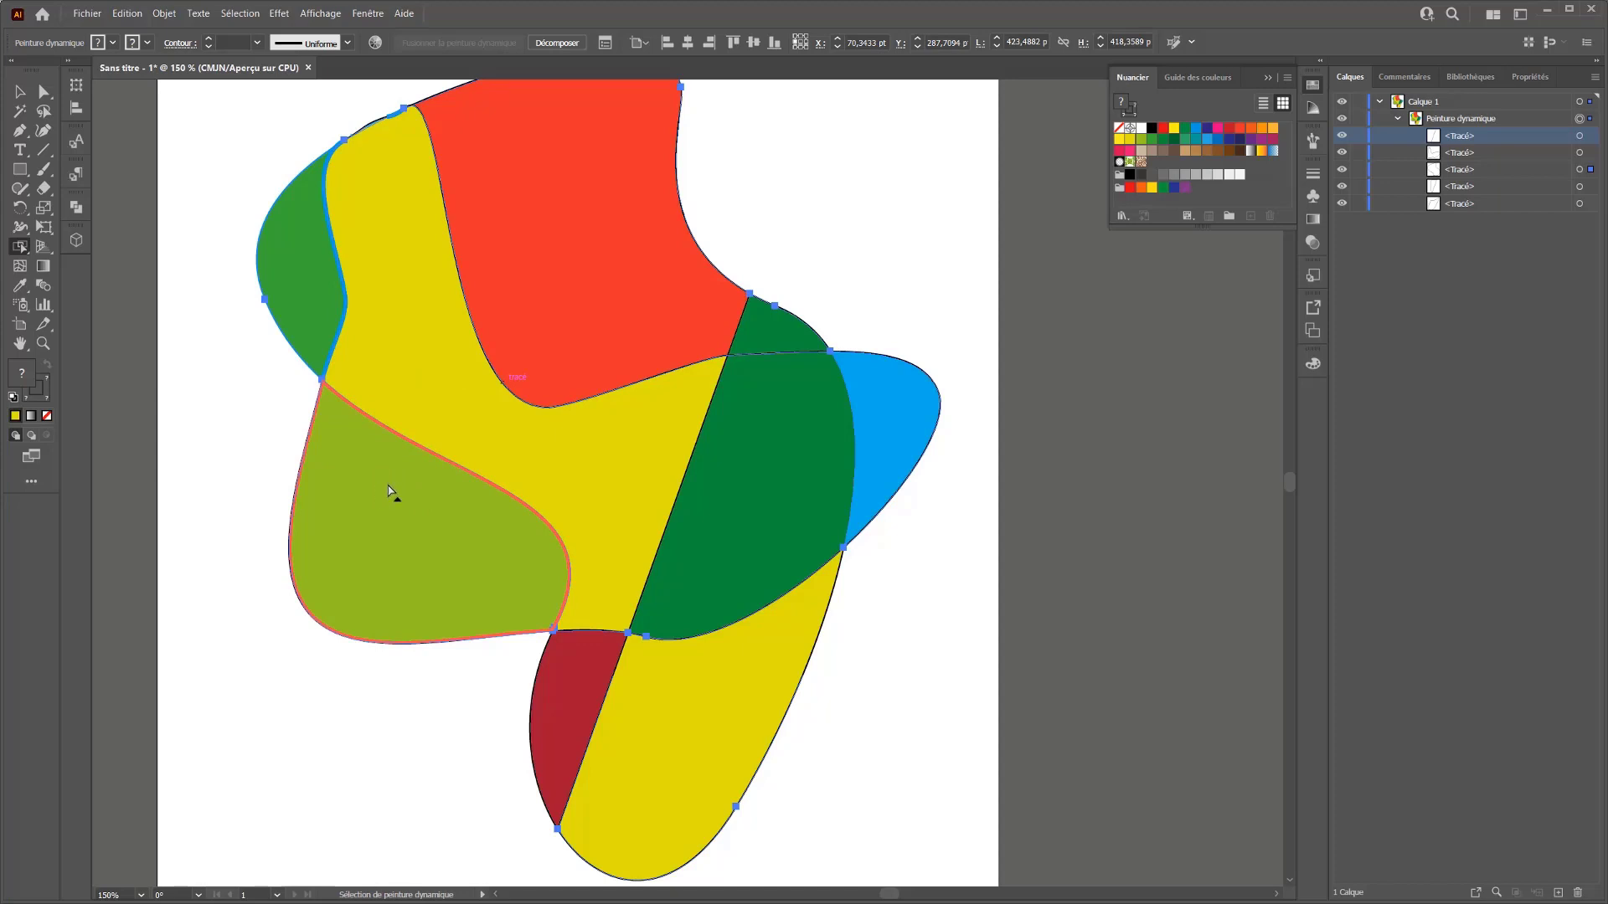
left_click(425, 456)
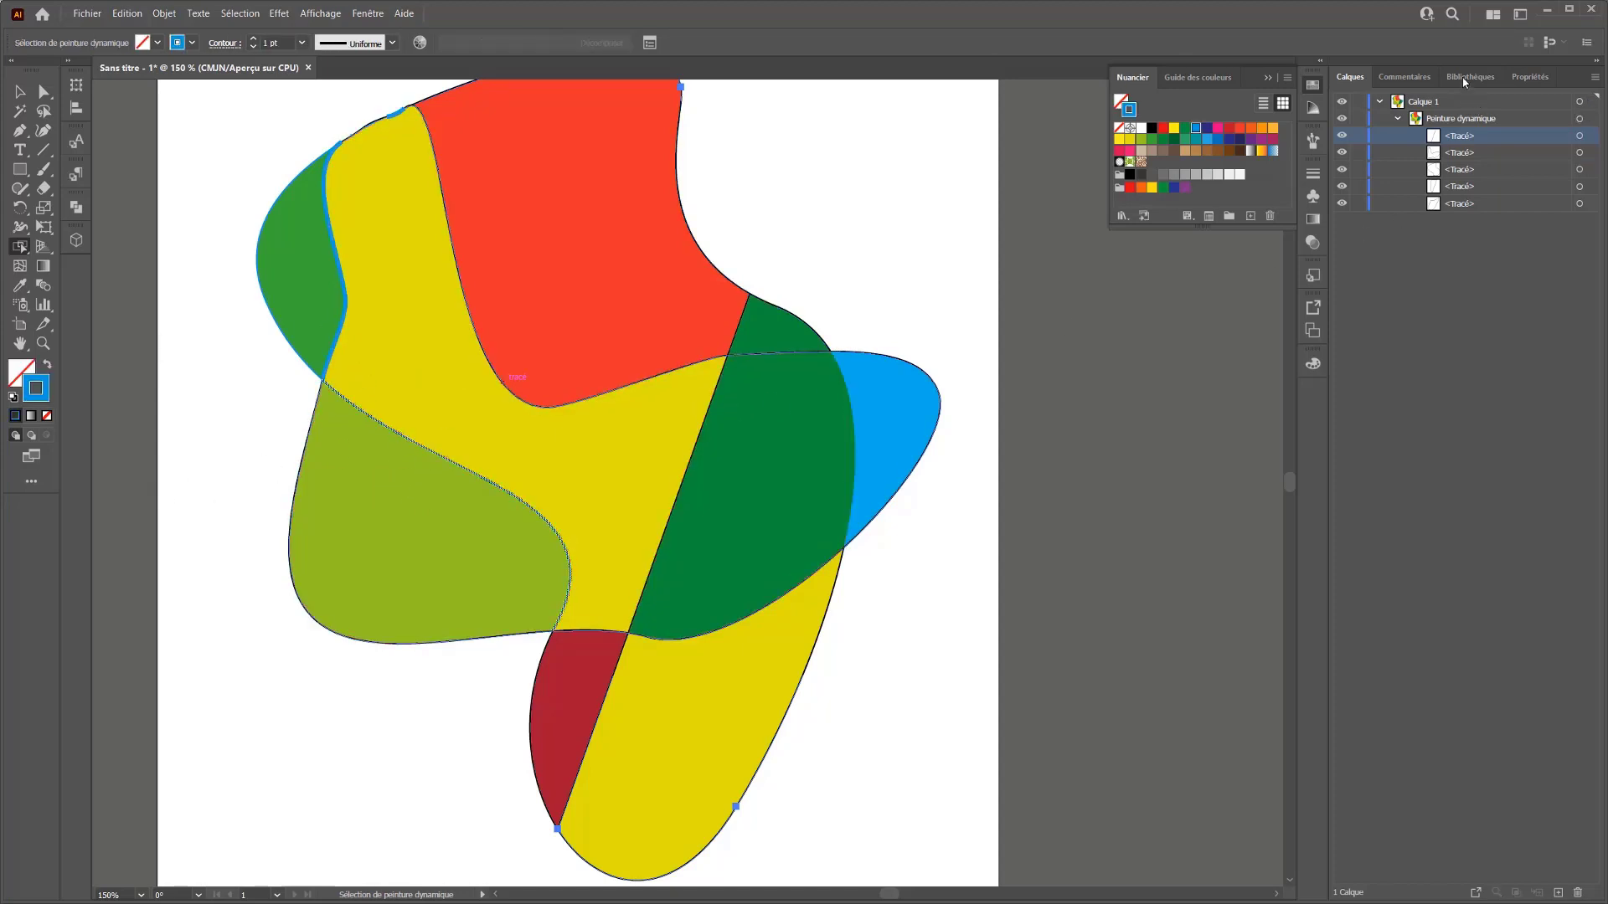
left_click(1228, 127)
left_click(1250, 128)
left_click(253, 37)
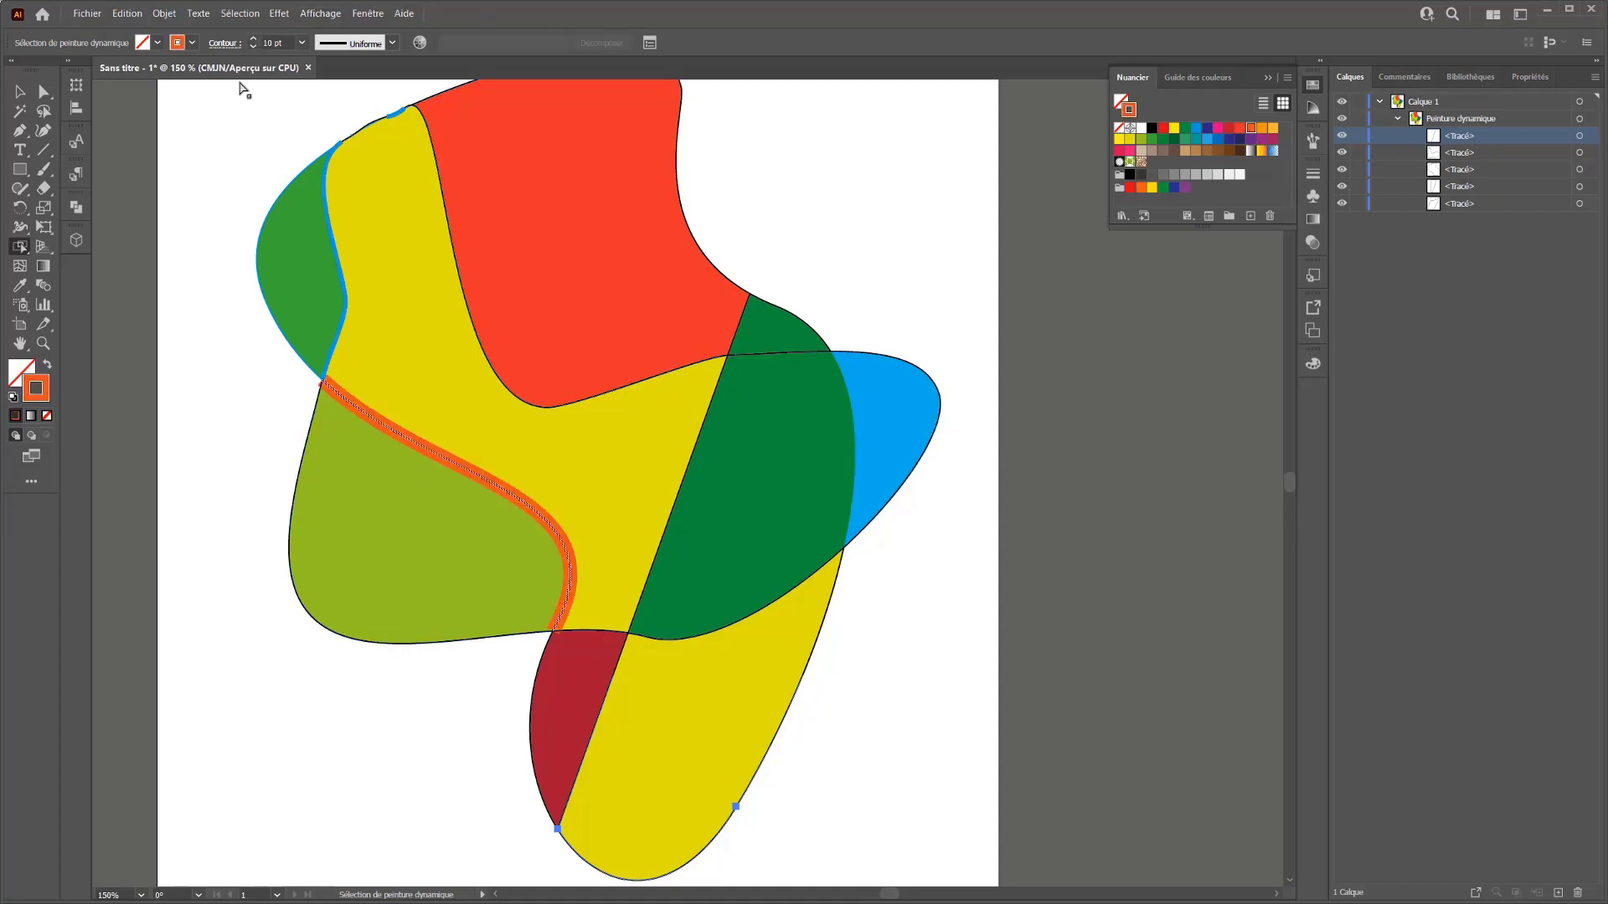
left_click(253, 49)
left_click(253, 48)
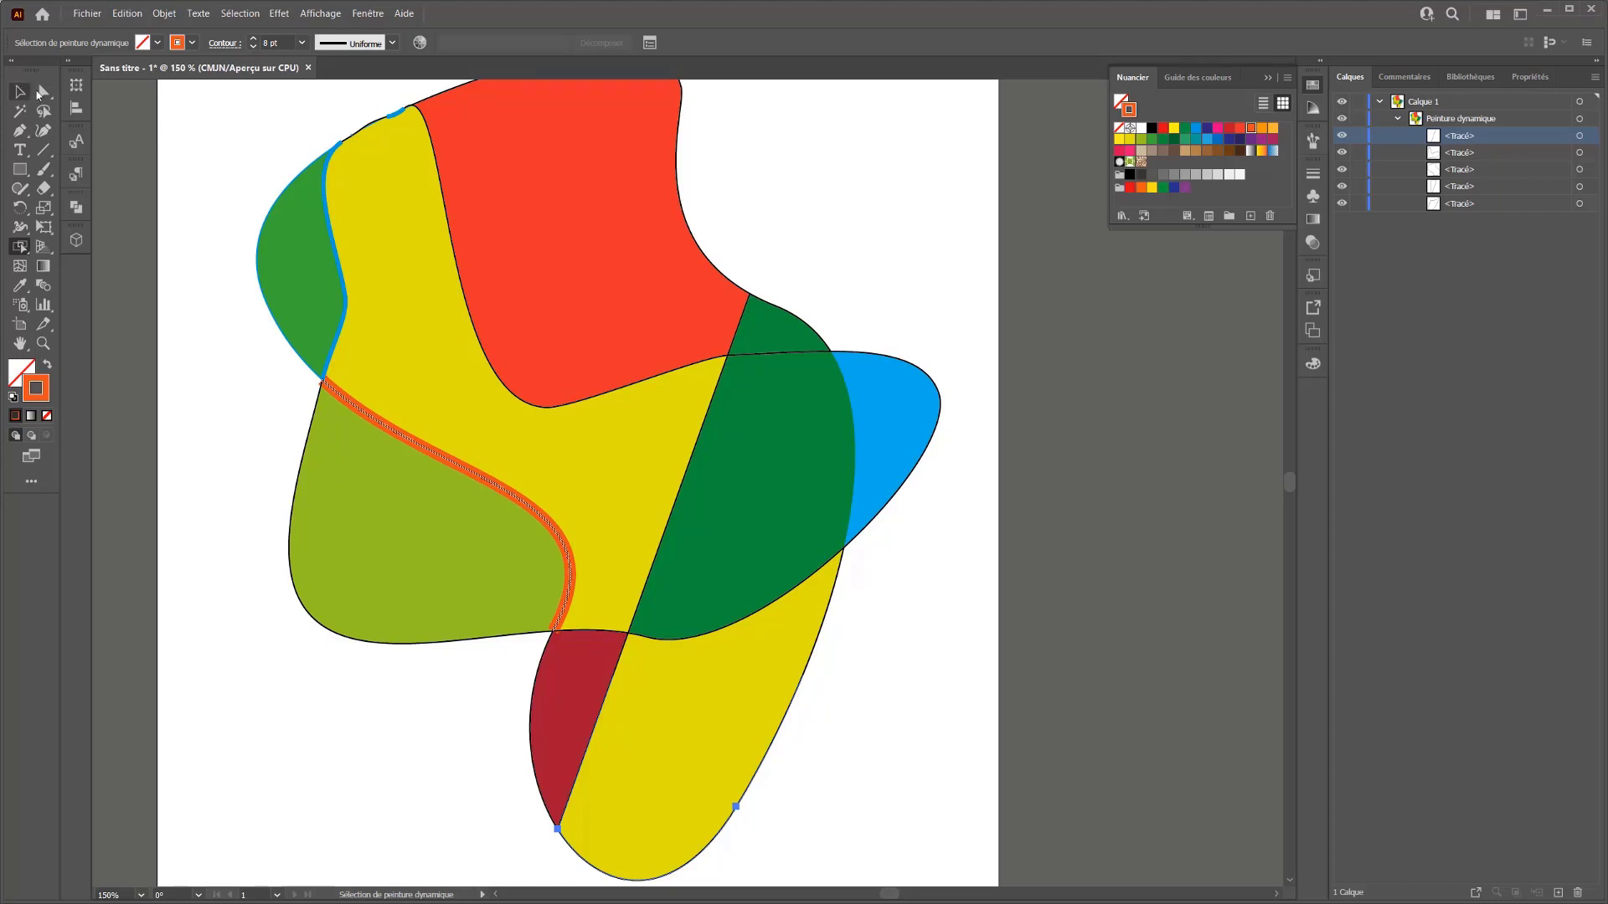
Add an anchor point midway along the orange edge and move it to about X 279.89 pt, Y 384.67 pt
left_click(20, 131)
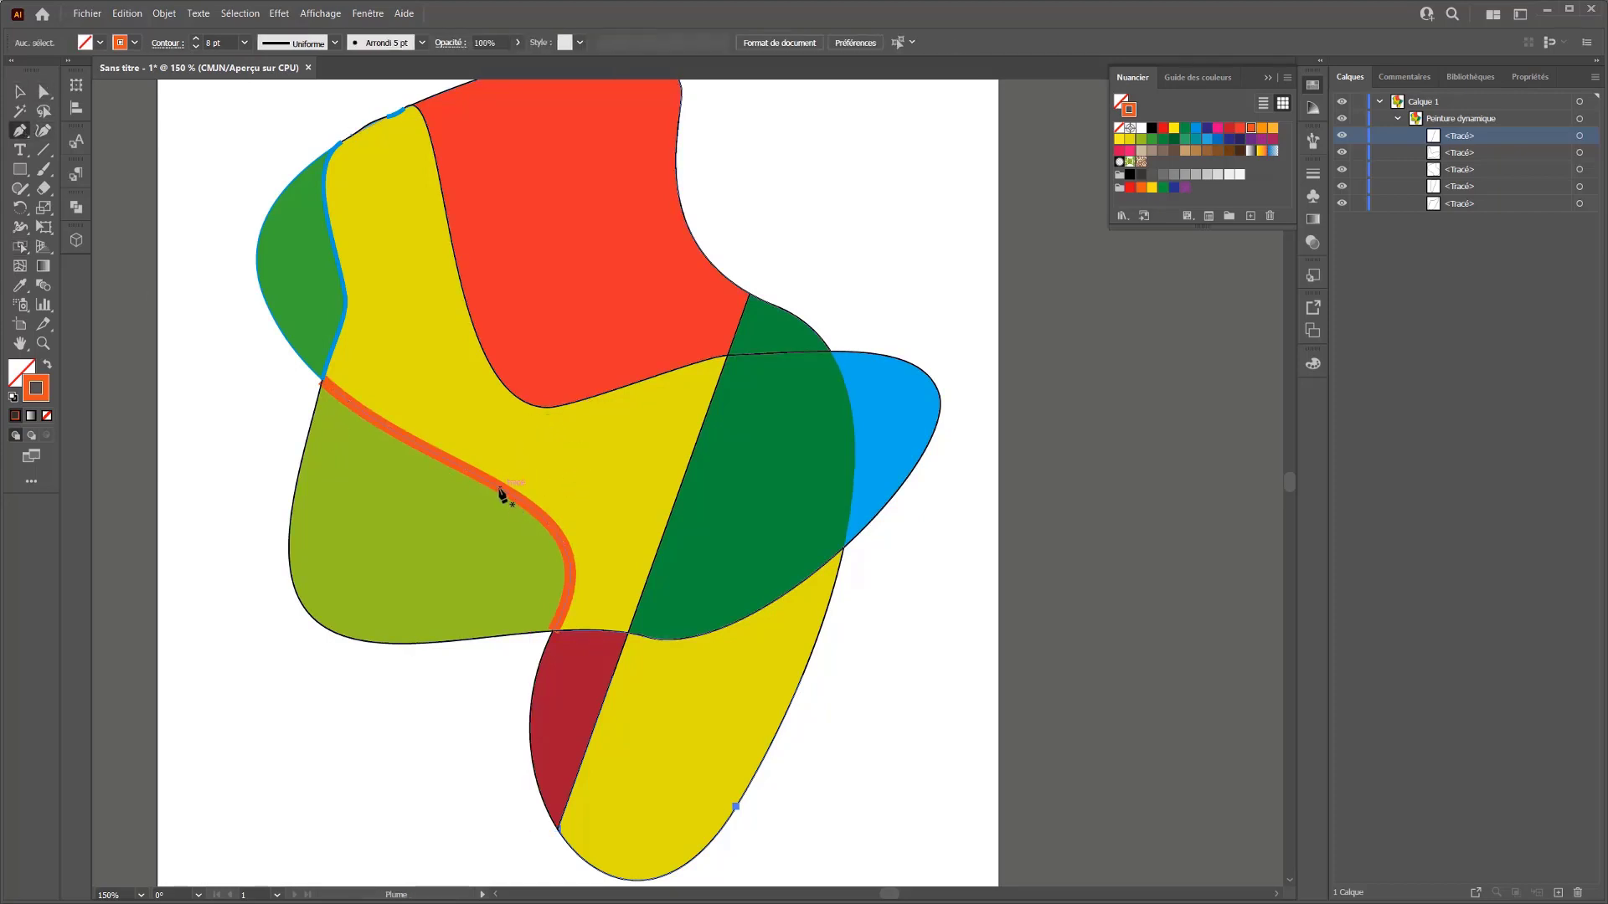
mouse_move(499, 487)
left_mouse_down()
mouse_move(493, 621)
mouse_move(499, 512)
left_mouse_up()
key("ctrl+z")
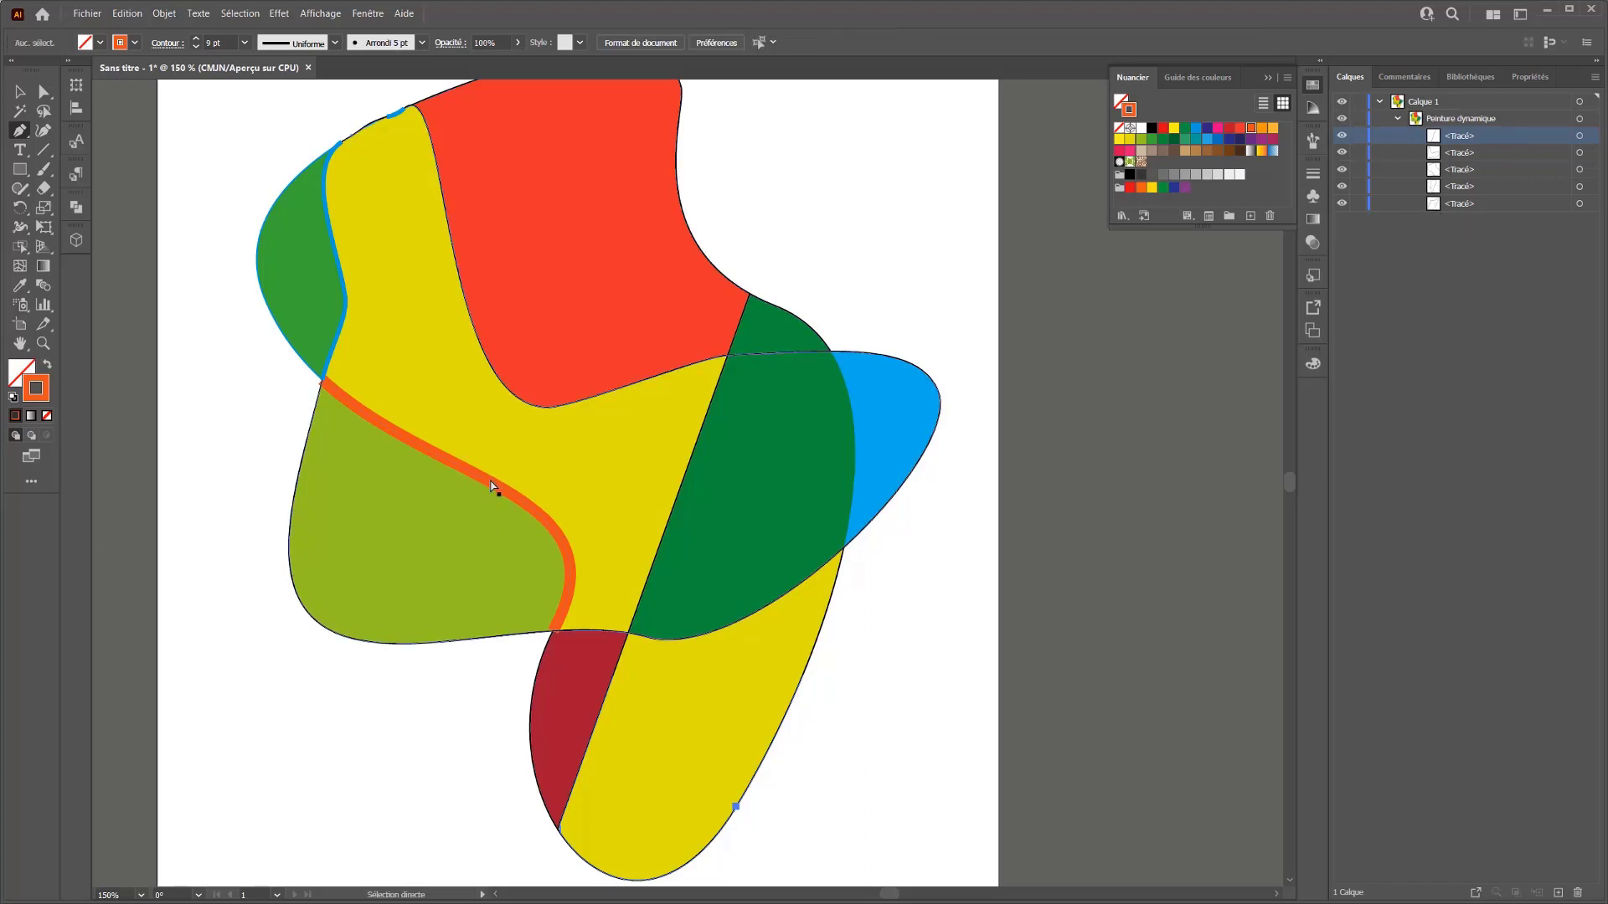
left_click(491, 483, "ctrl")
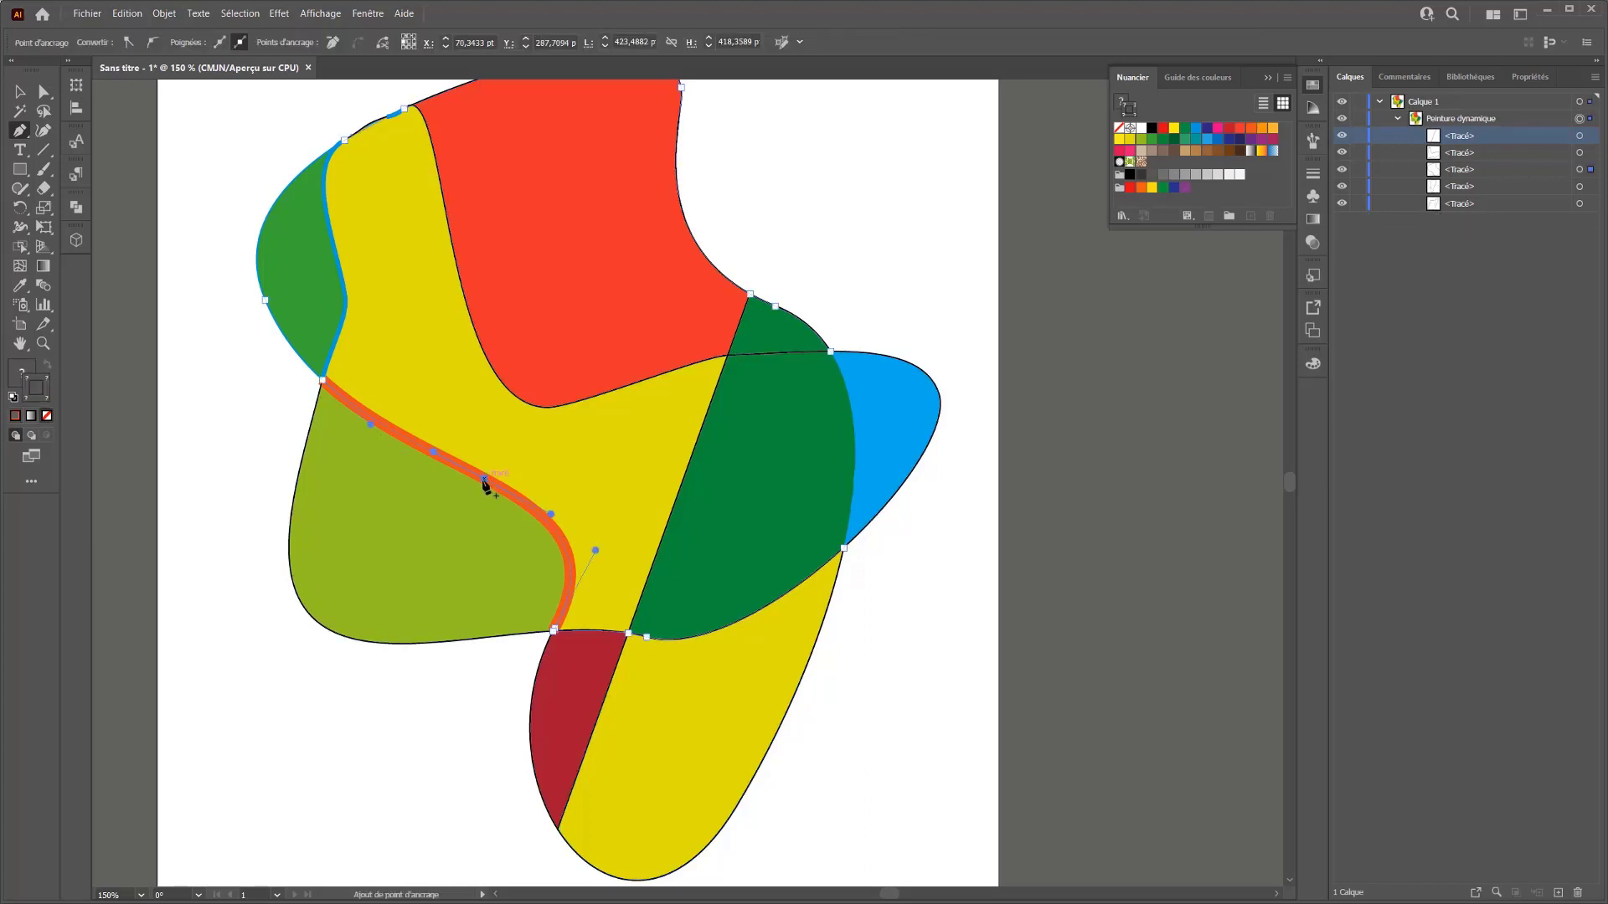
left_click_drag(487, 478, 553, 475)
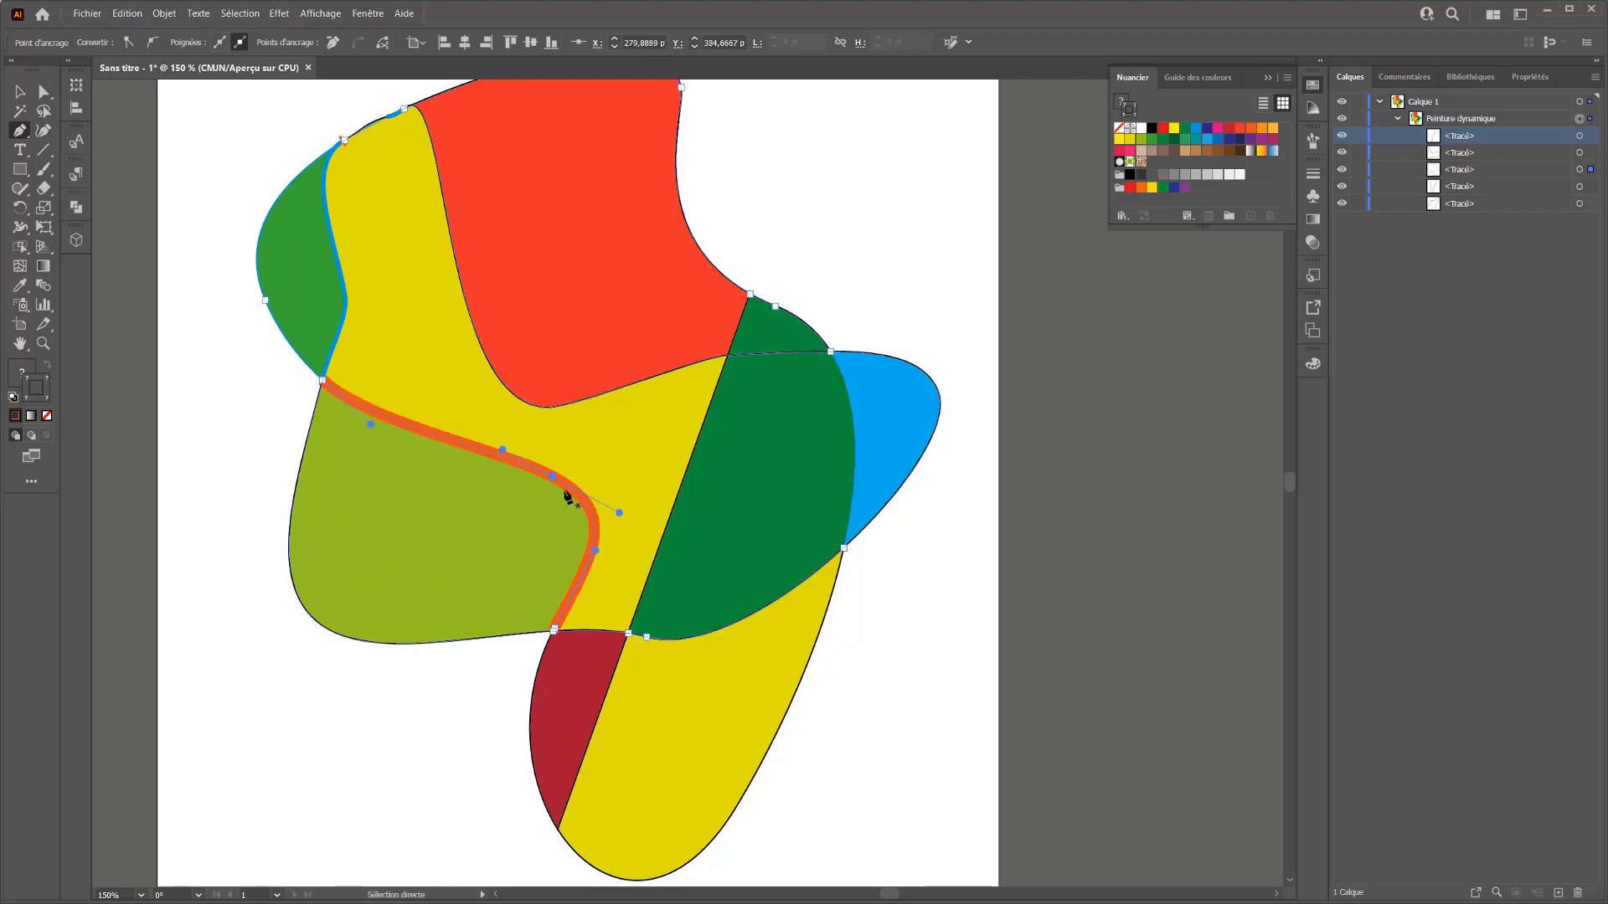
Delete the whole Live Paint group from the artboard
key("ctrl+minus")
key("ctrl+minus")
left_click_drag(798, 313, 486, 327)
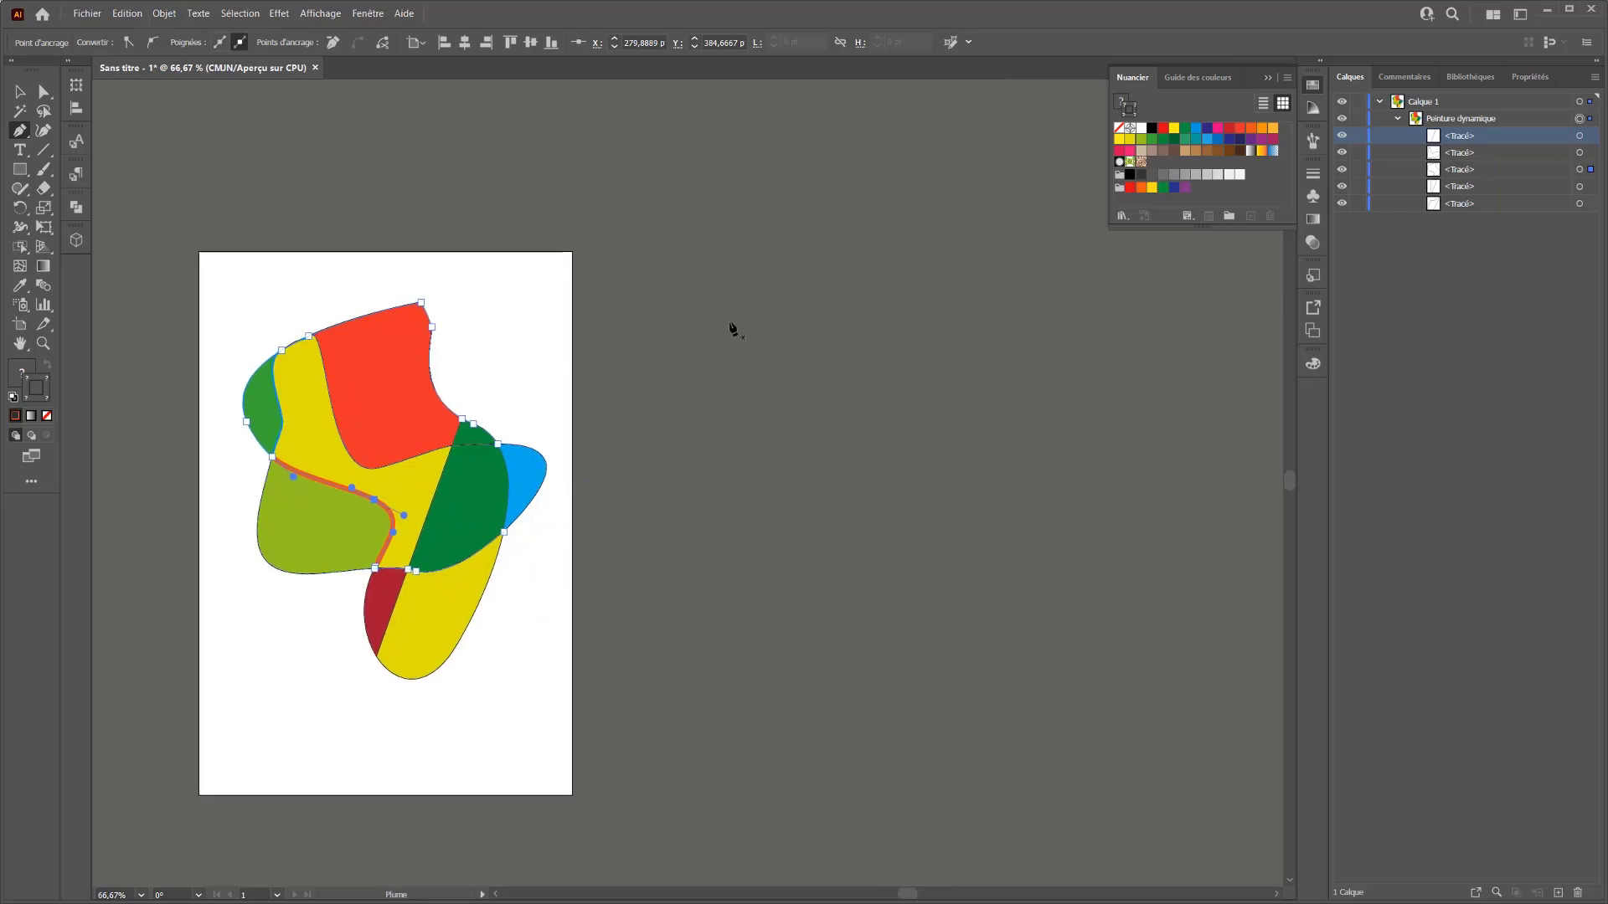
left_click(729, 671)
key("ctrl+z")
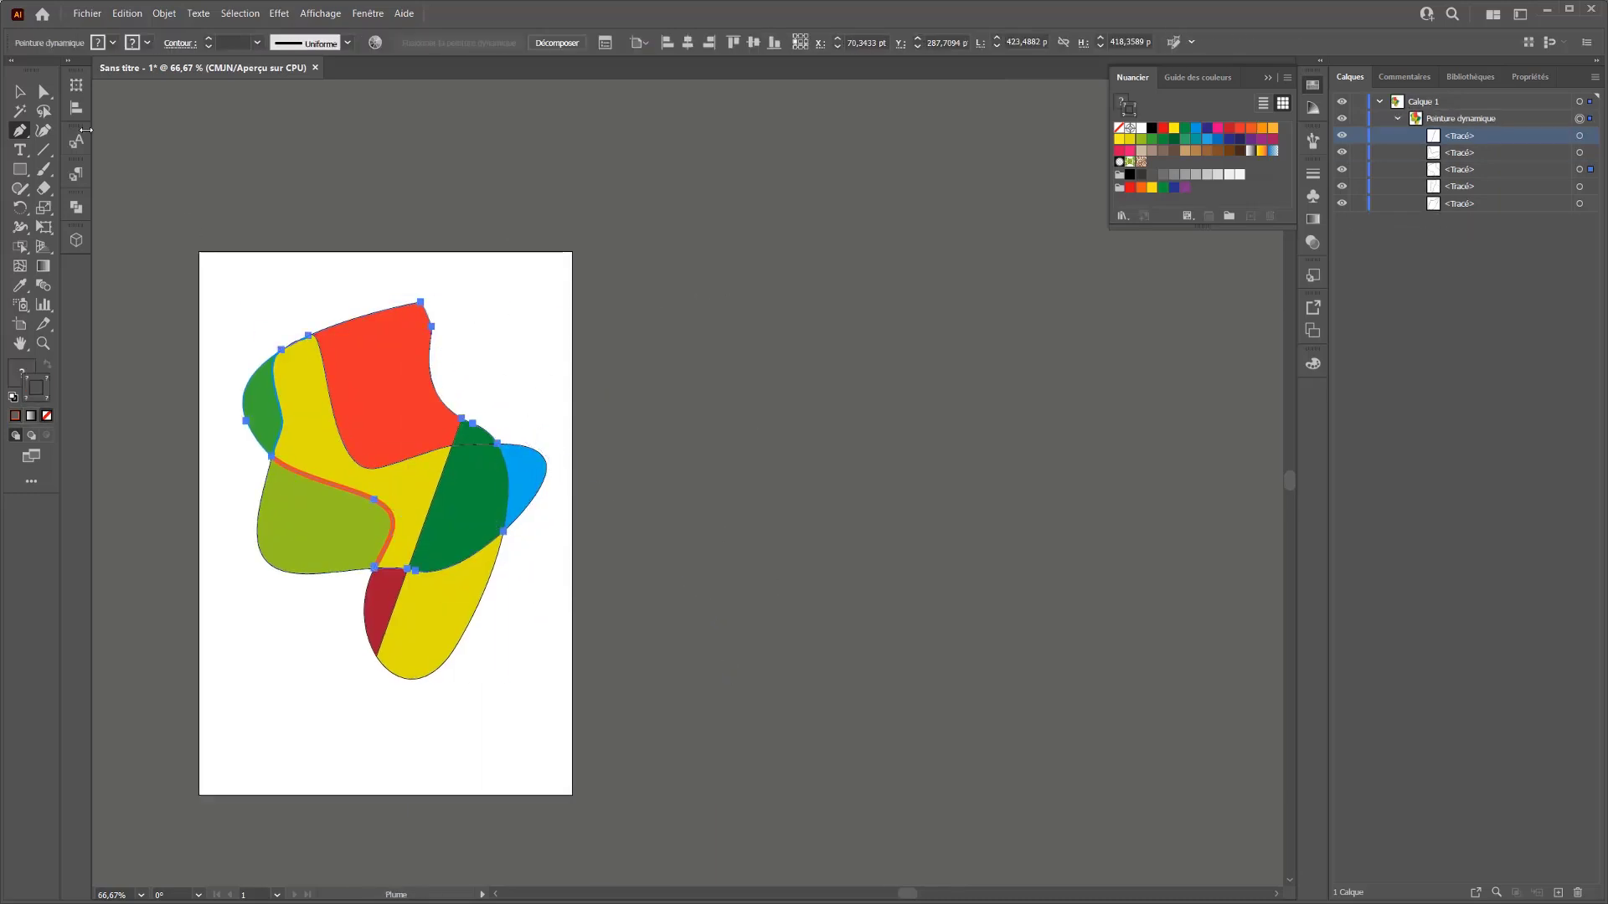
left_click(20, 91)
left_click(273, 243)
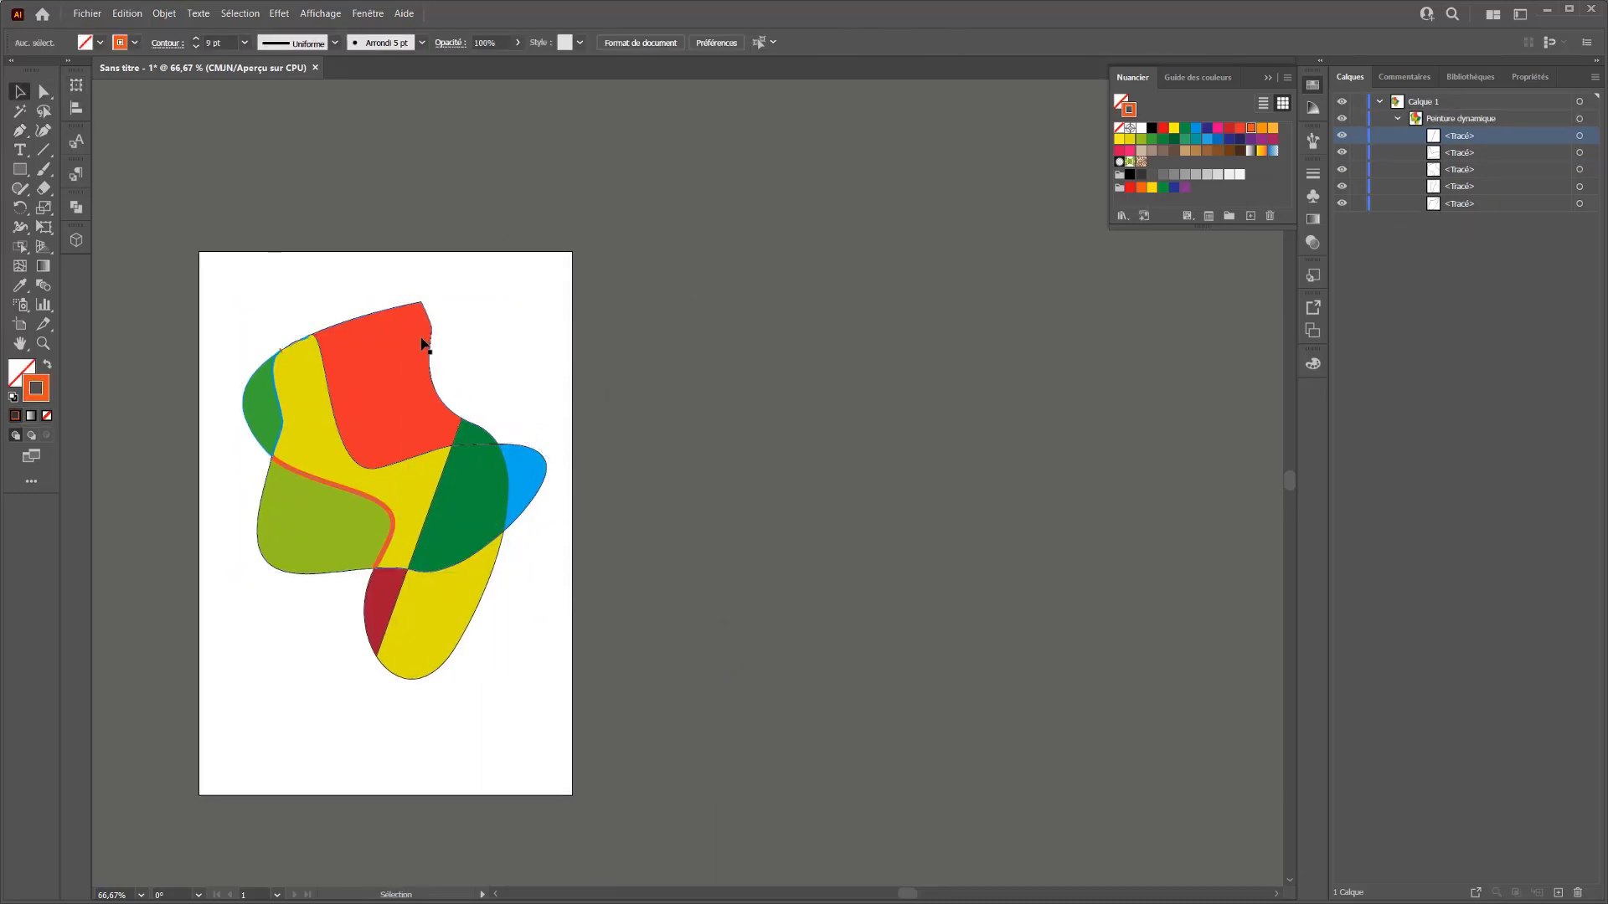
left_click(454, 449)
key("Delete")
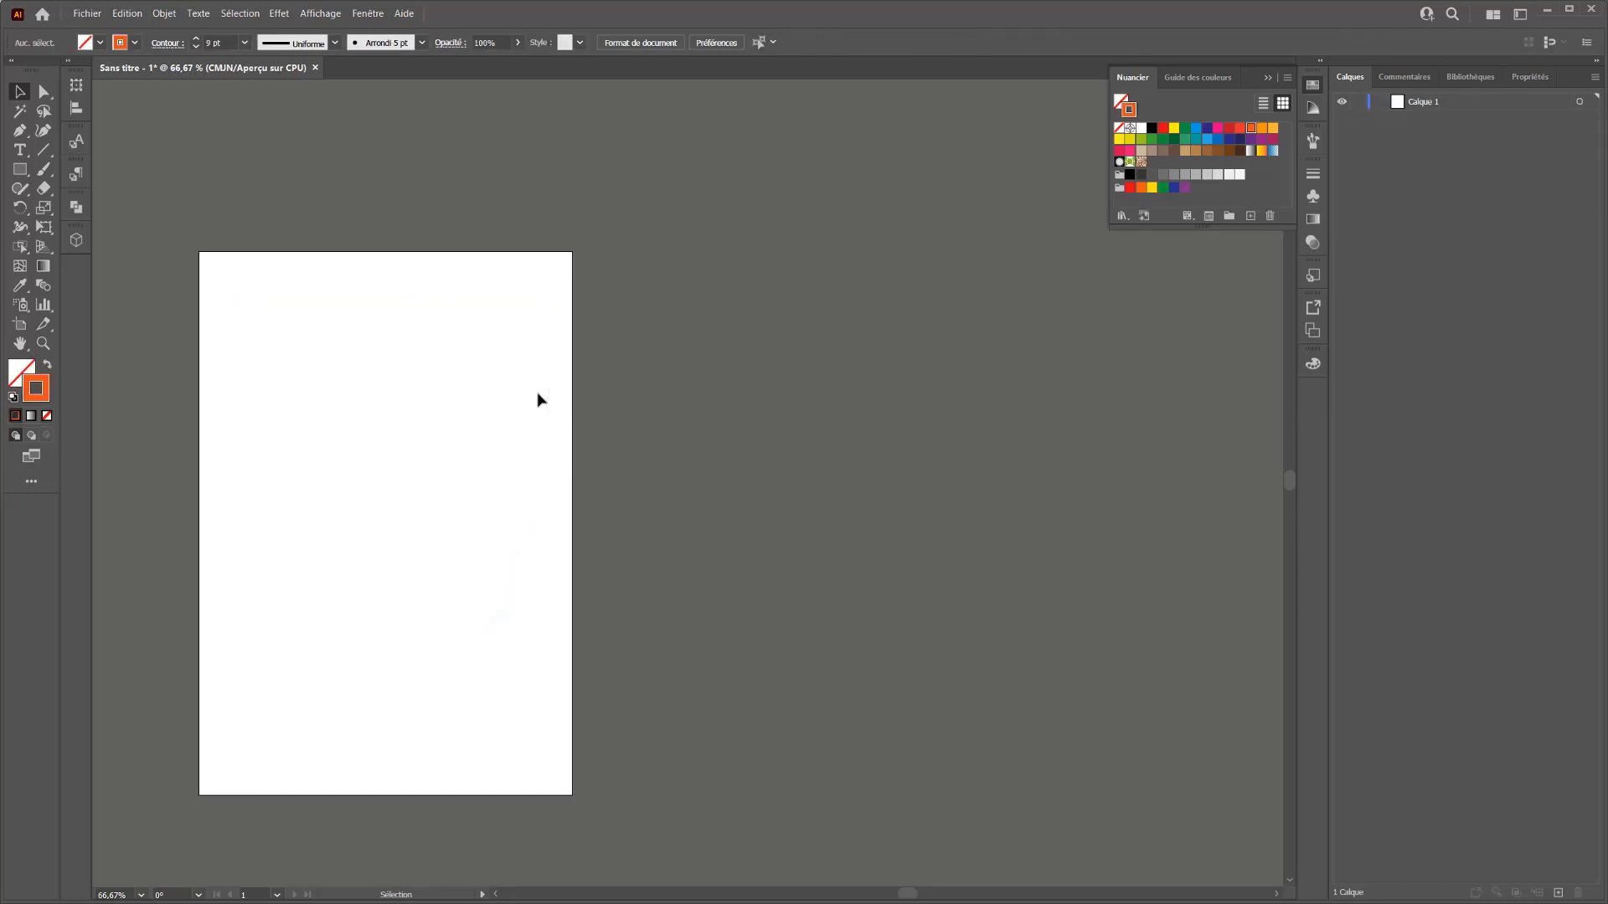
Draw a rounded square of about 339 × 339 pt with a corner radius of about 116 pt in the middle of the artboard
left_click_drag(17, 181, 69, 208)
left_click_drag(282, 388, 435, 591)
key("ctrl+z")
left_click_drag(26, 180, 77, 168)
mouse_move(278, 371)
left_mouse_down()
mouse_move(474, 591)
mouse_move(431, 503)
left_mouse_up()
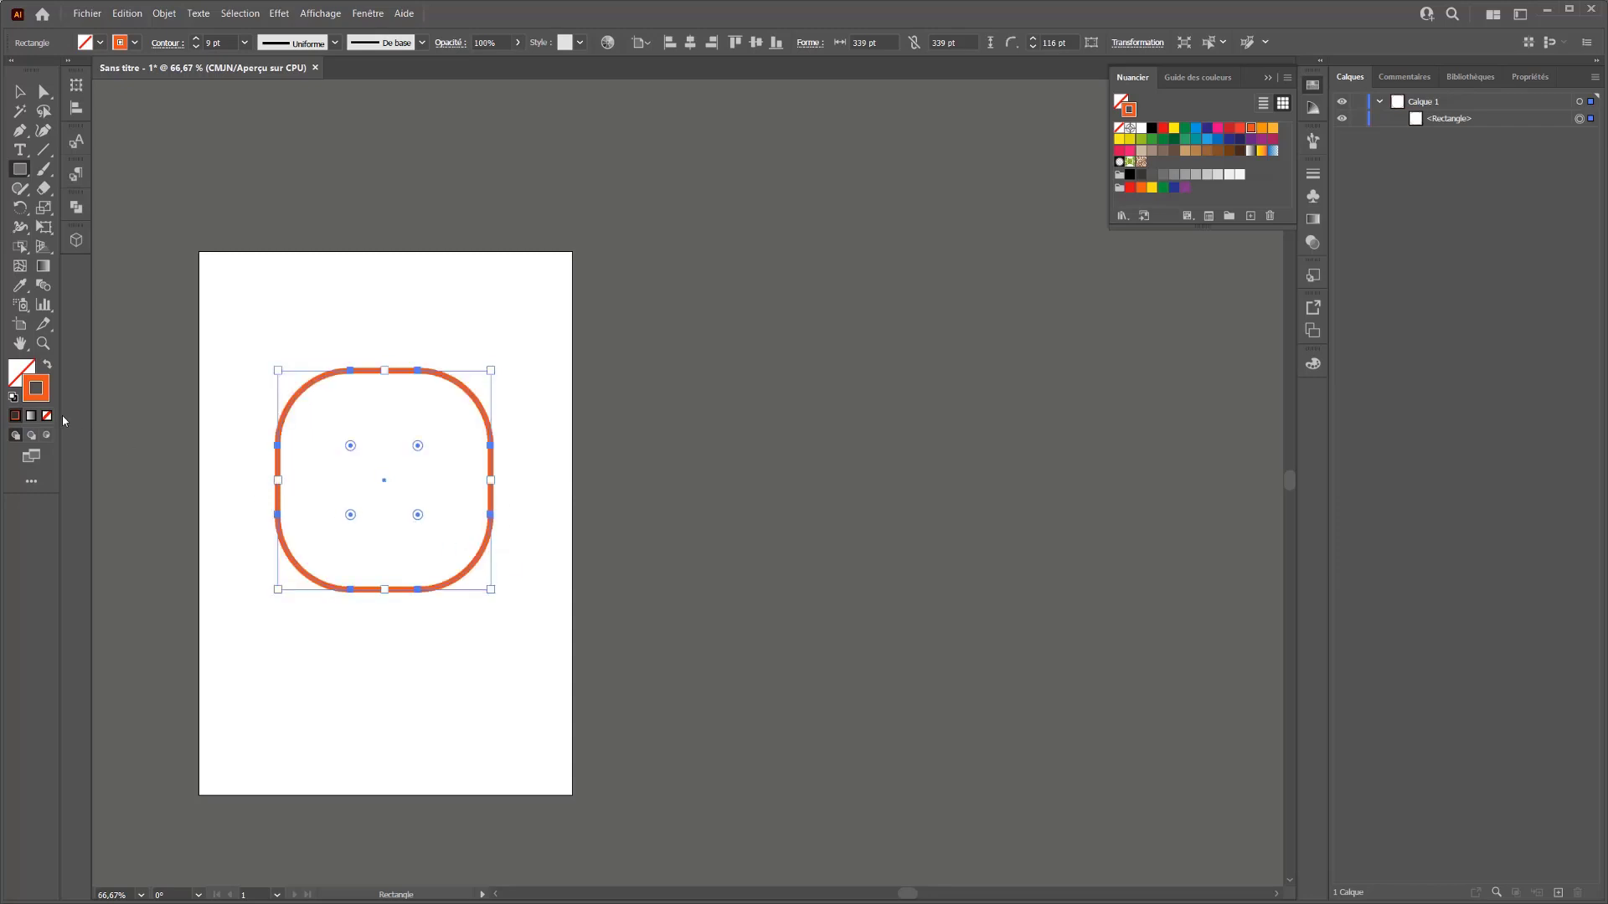
Give the rounded square a tan fill and no stroke
left_click(1186, 151)
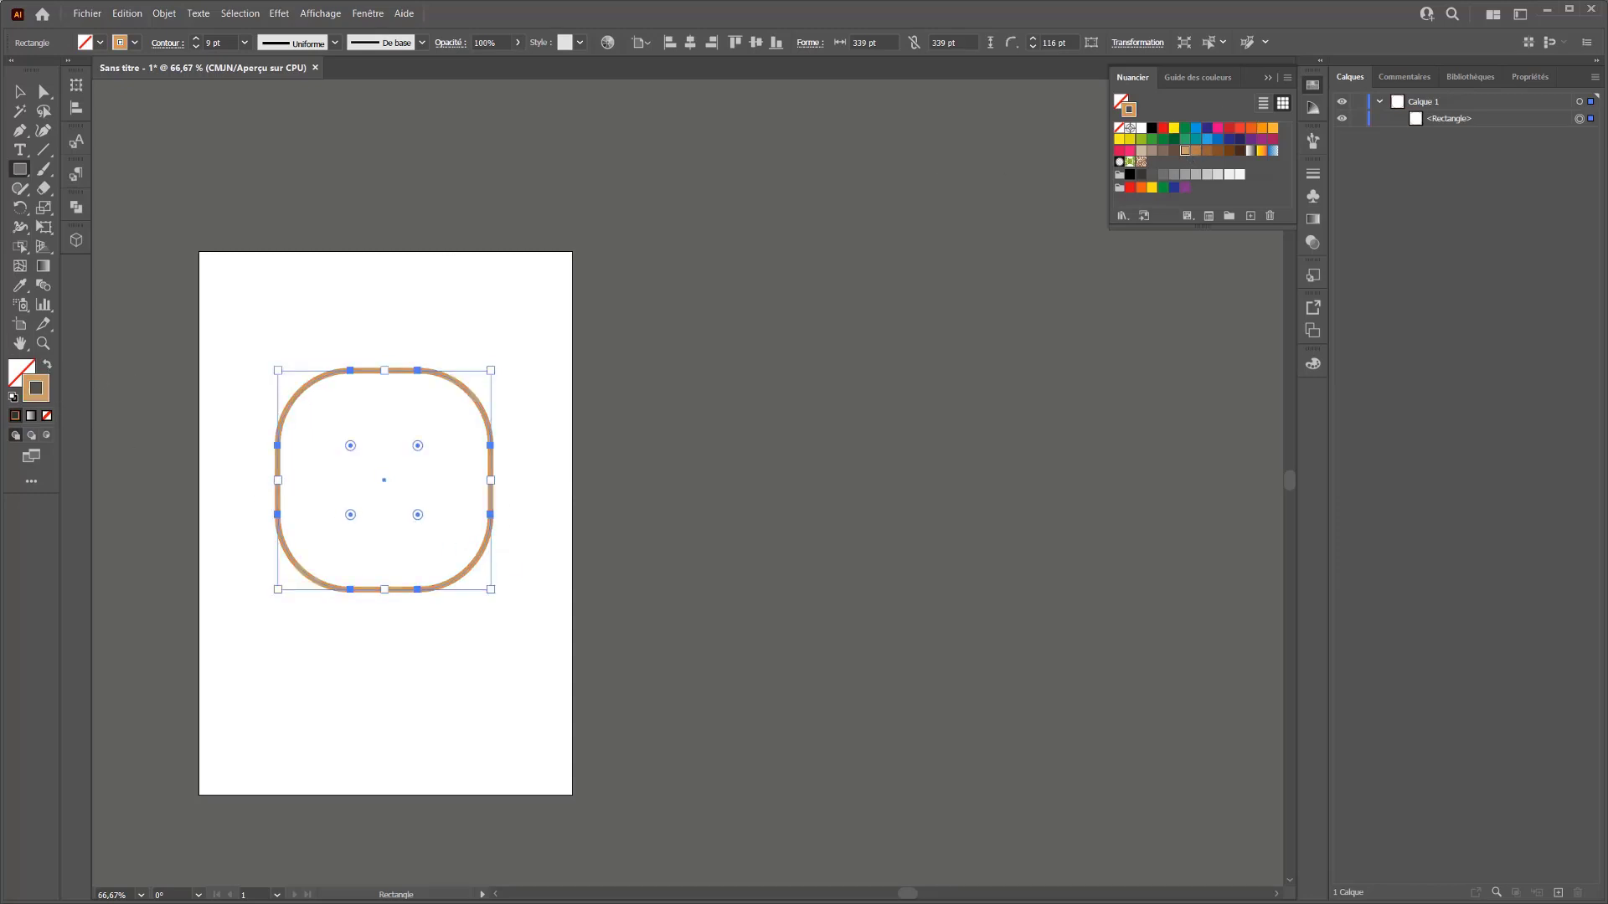
left_click(49, 367)
key("ctrl+plus")
key("ctrl+plus")
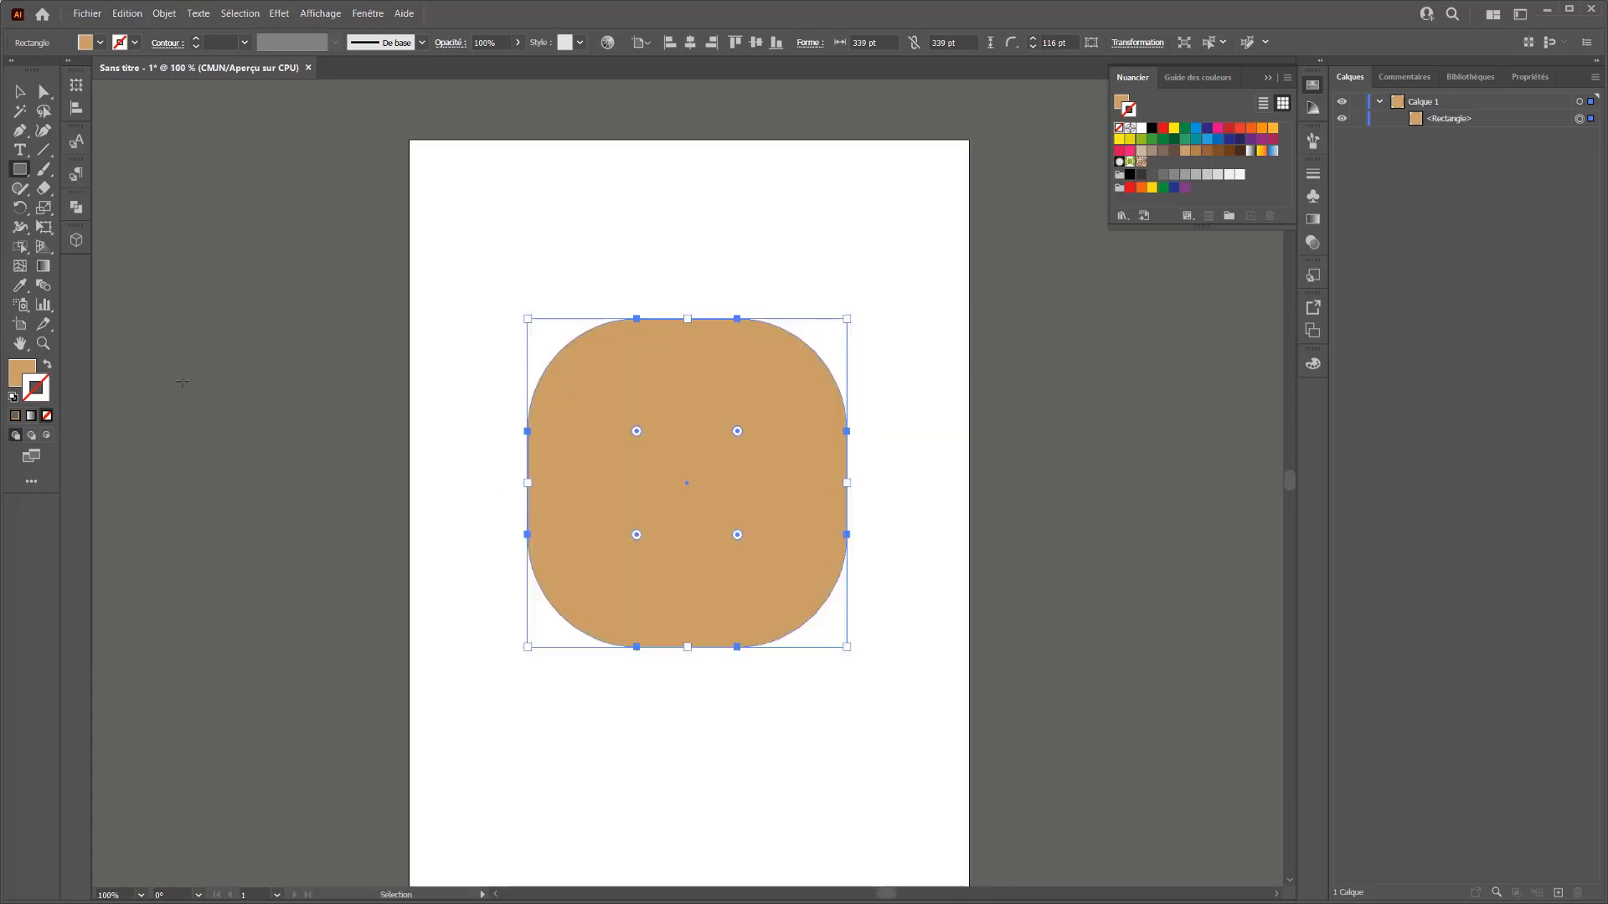
Draw a circle of about 80 × 80 pt on the upper left part of the tan shape and fill it white
left_click_drag(427, 411, 248, 395)
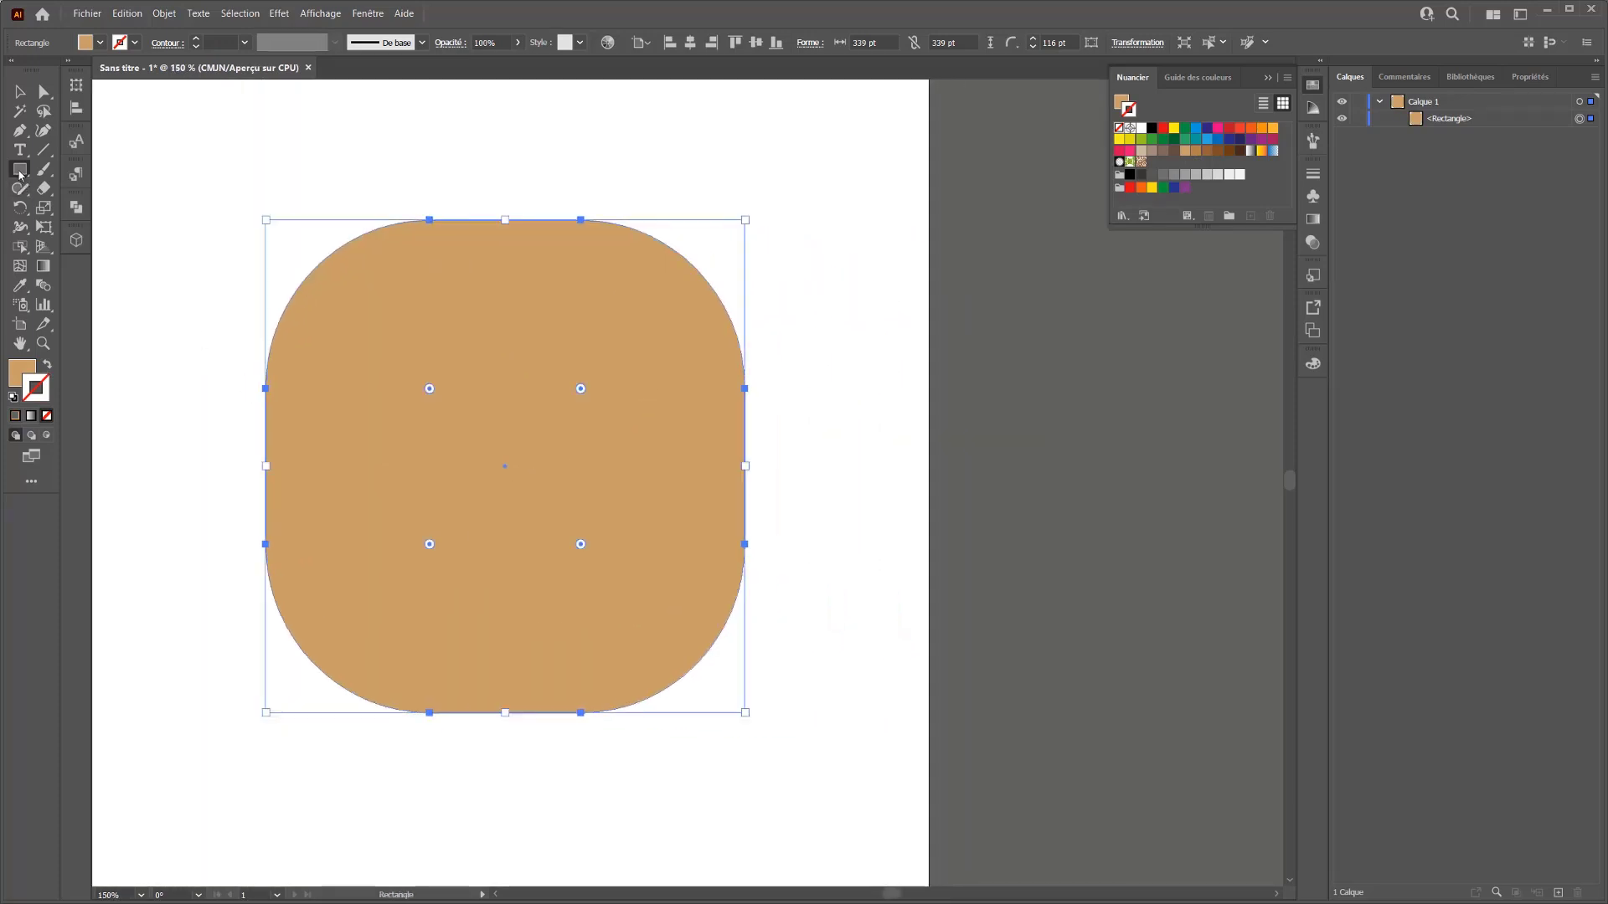
left_click_drag(19, 170, 83, 205)
left_click_drag(405, 358, 517, 473)
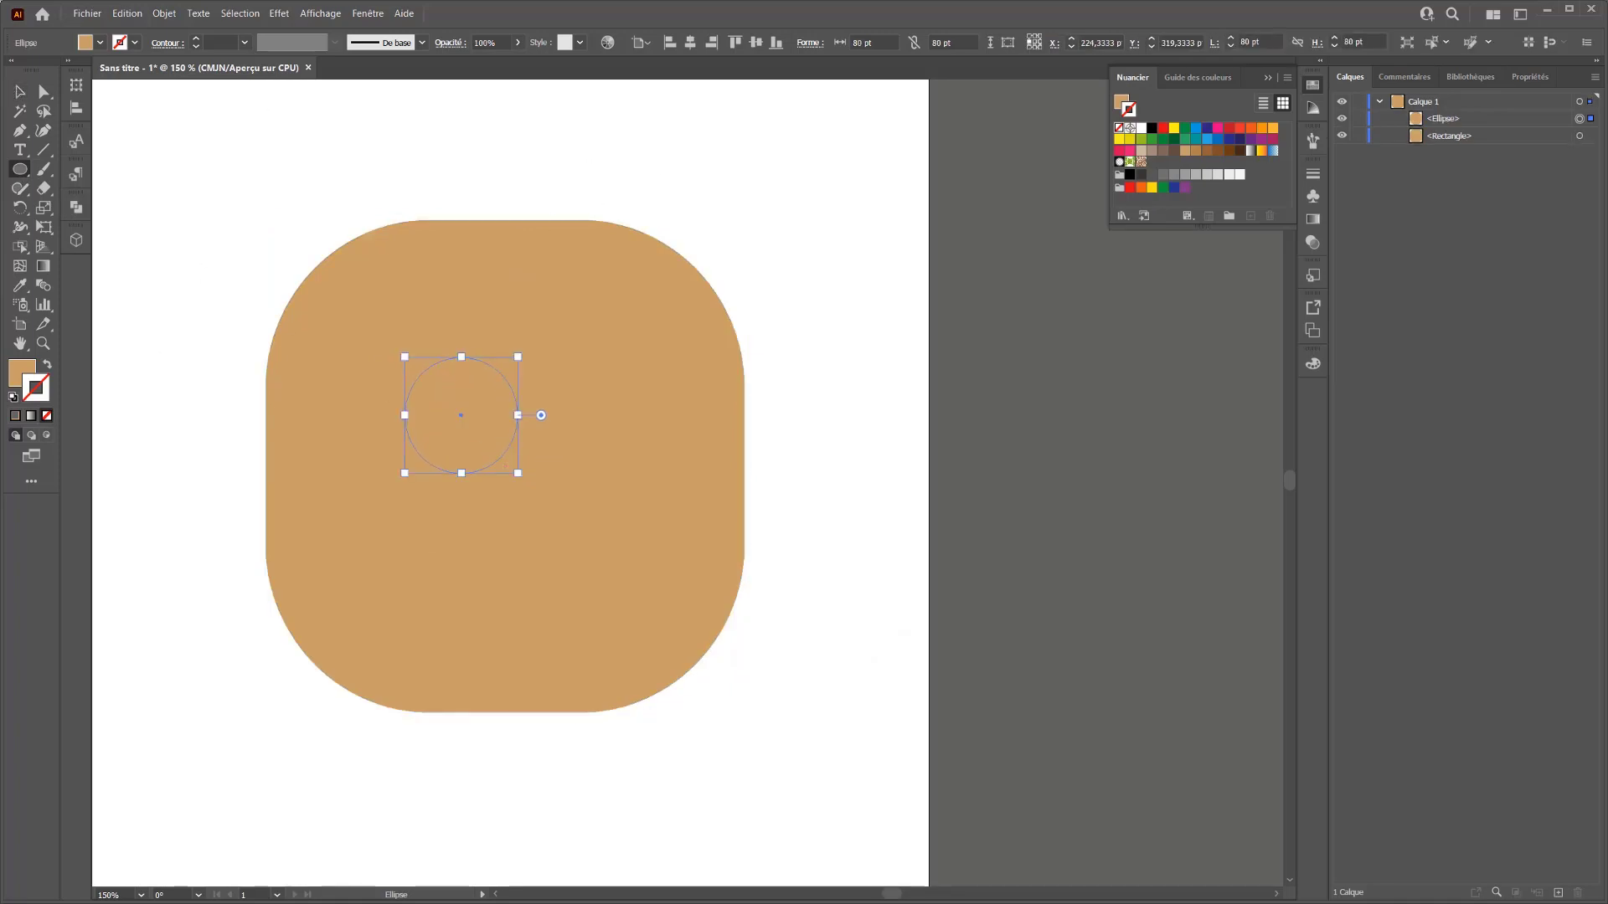
left_click(14, 367)
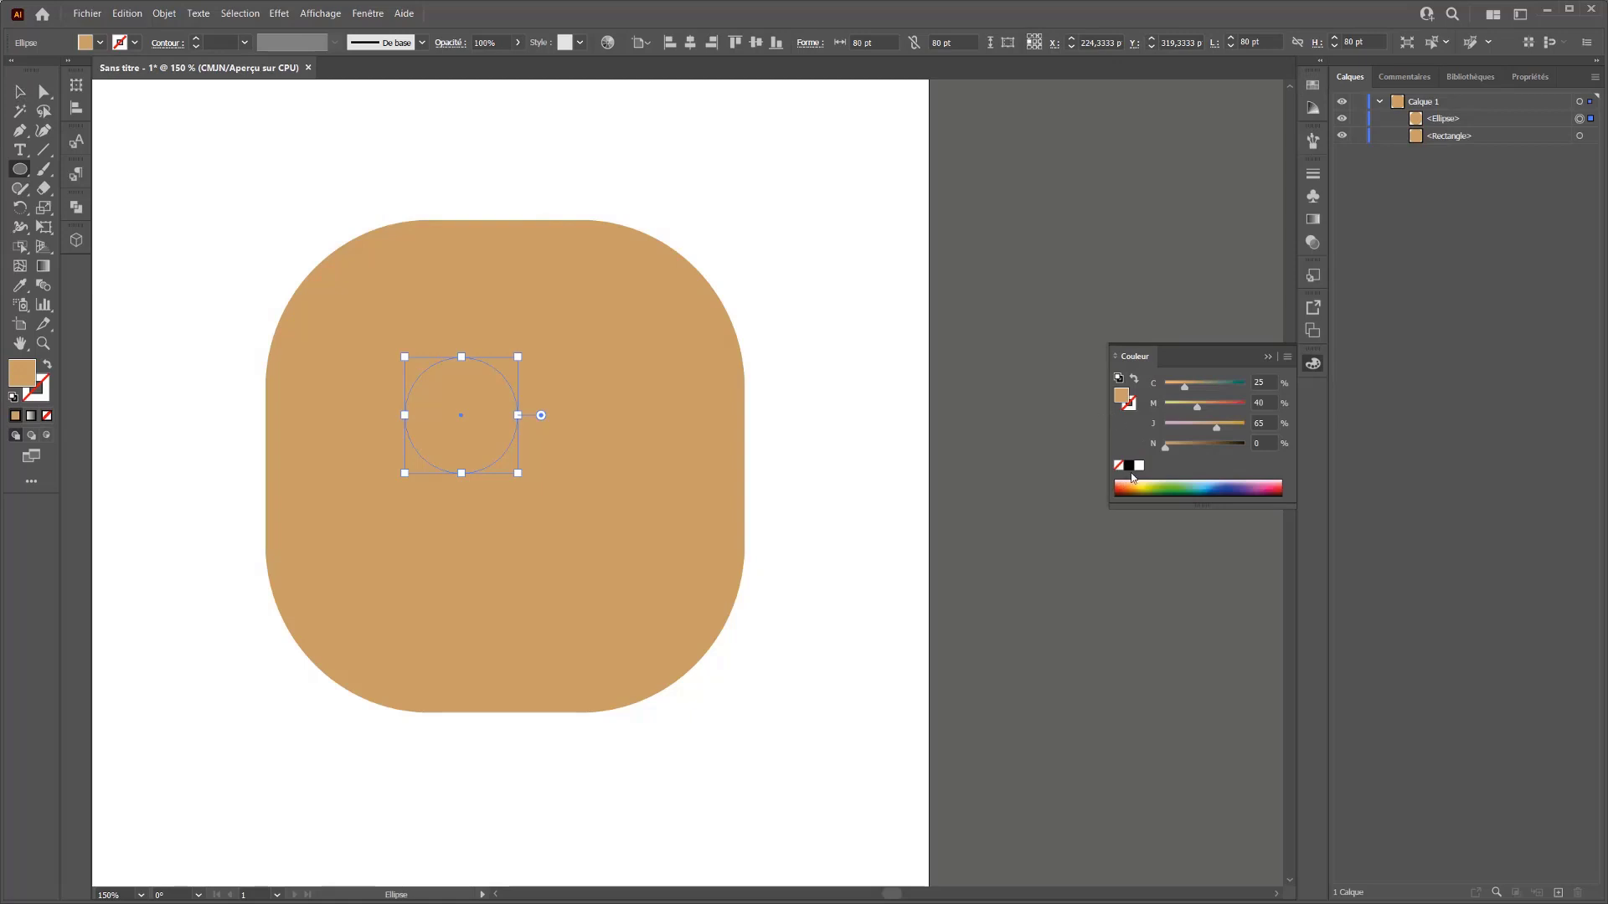
left_click(1139, 466)
key("v")
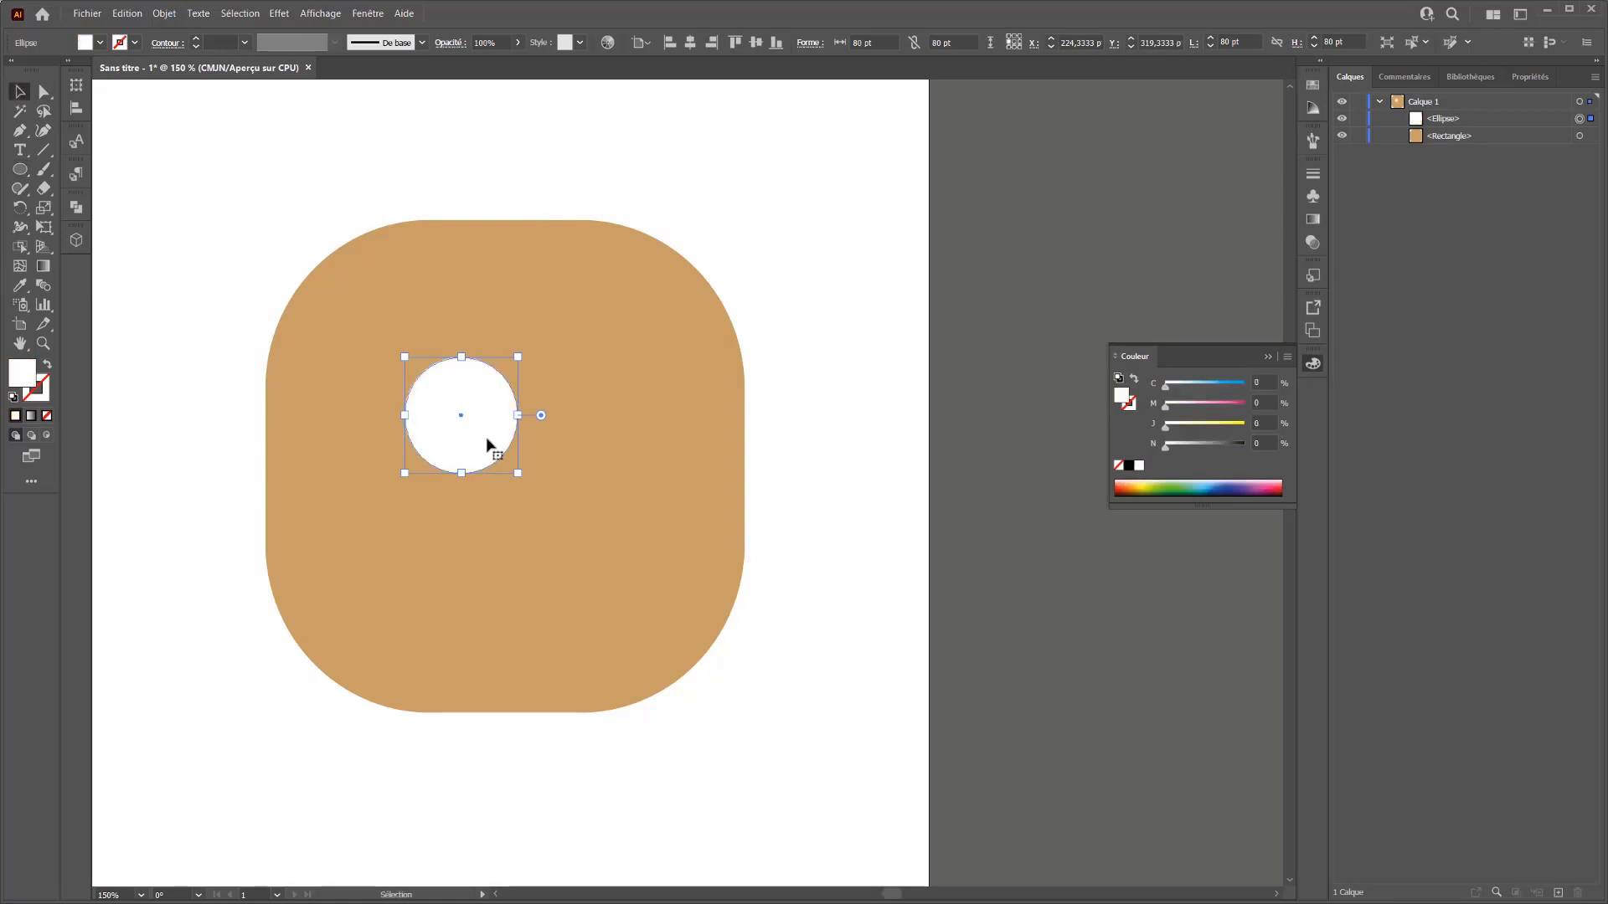
Duplicate the white circle horizontally to its right and shift both circles left to centre them as eyes on the tan shape
left_click_drag(488, 445, 649, 445, "alt")
left_click(482, 453, "shift")
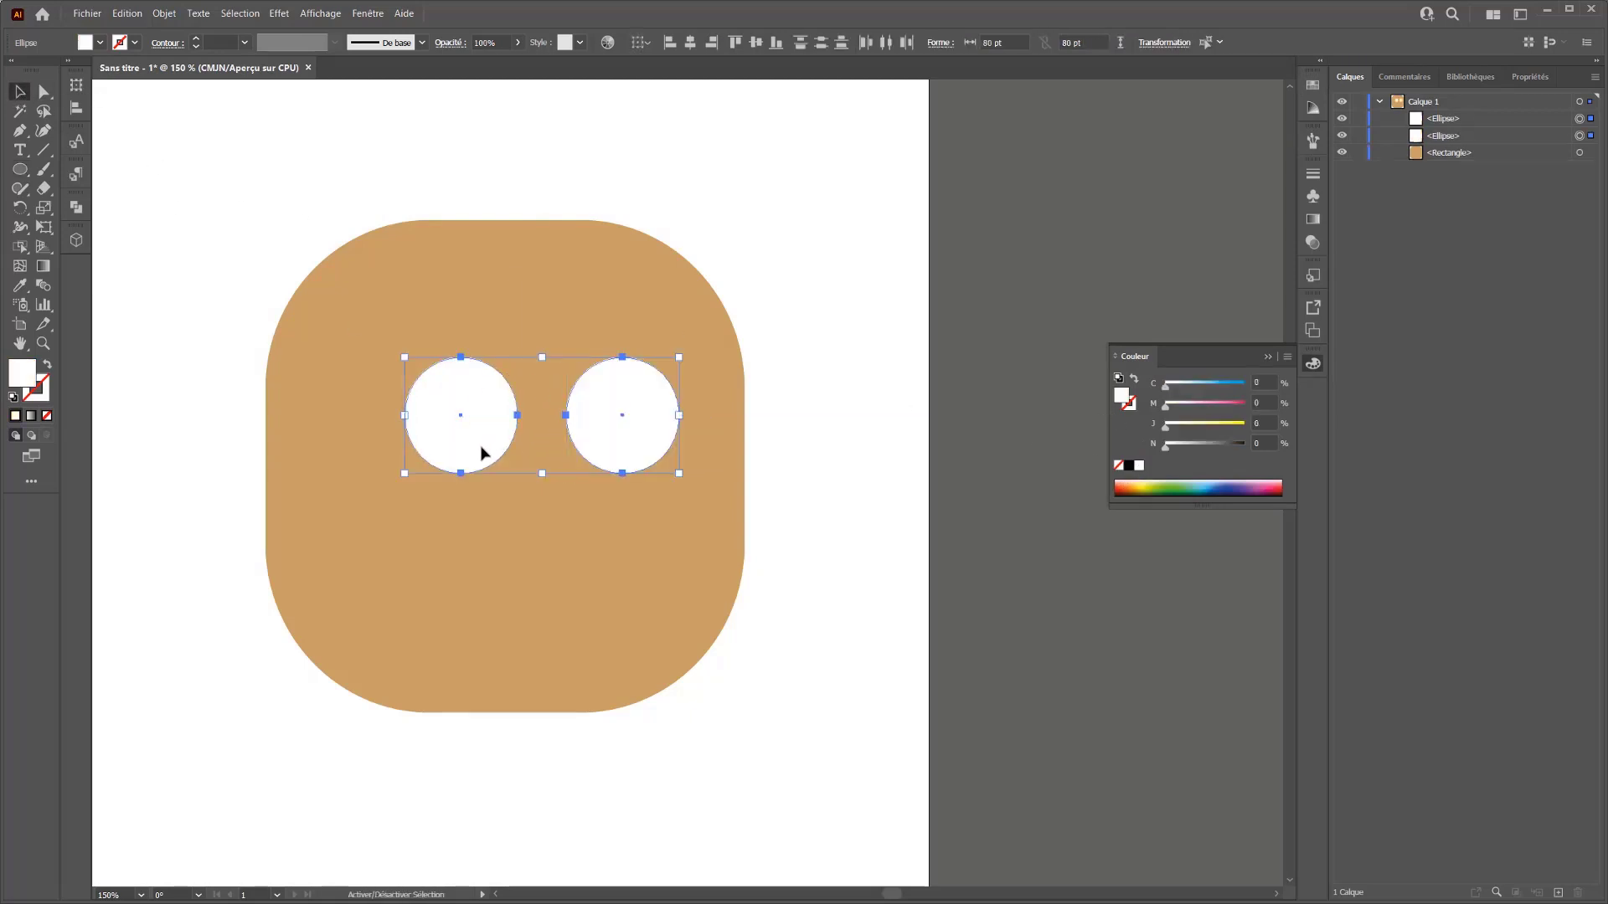
mouse_move(481, 453)
left_mouse_down()
mouse_move(438, 452)
mouse_move(457, 453)
left_mouse_up()
left_click(552, 184)
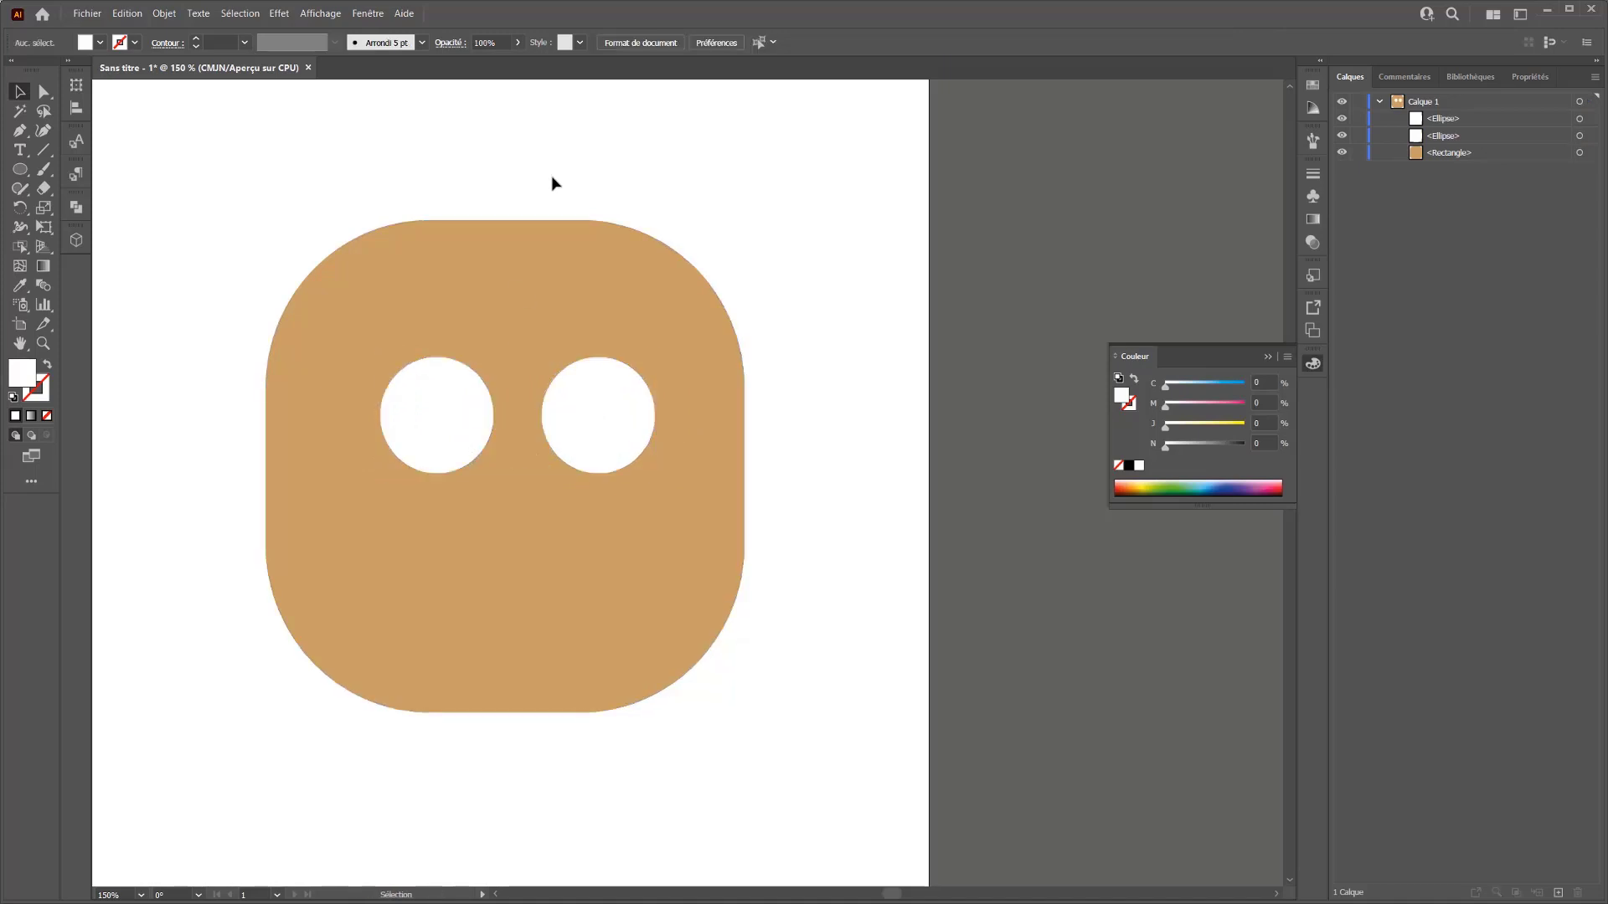
left_click_drag(667, 449, 700, 452)
left_click(620, 402)
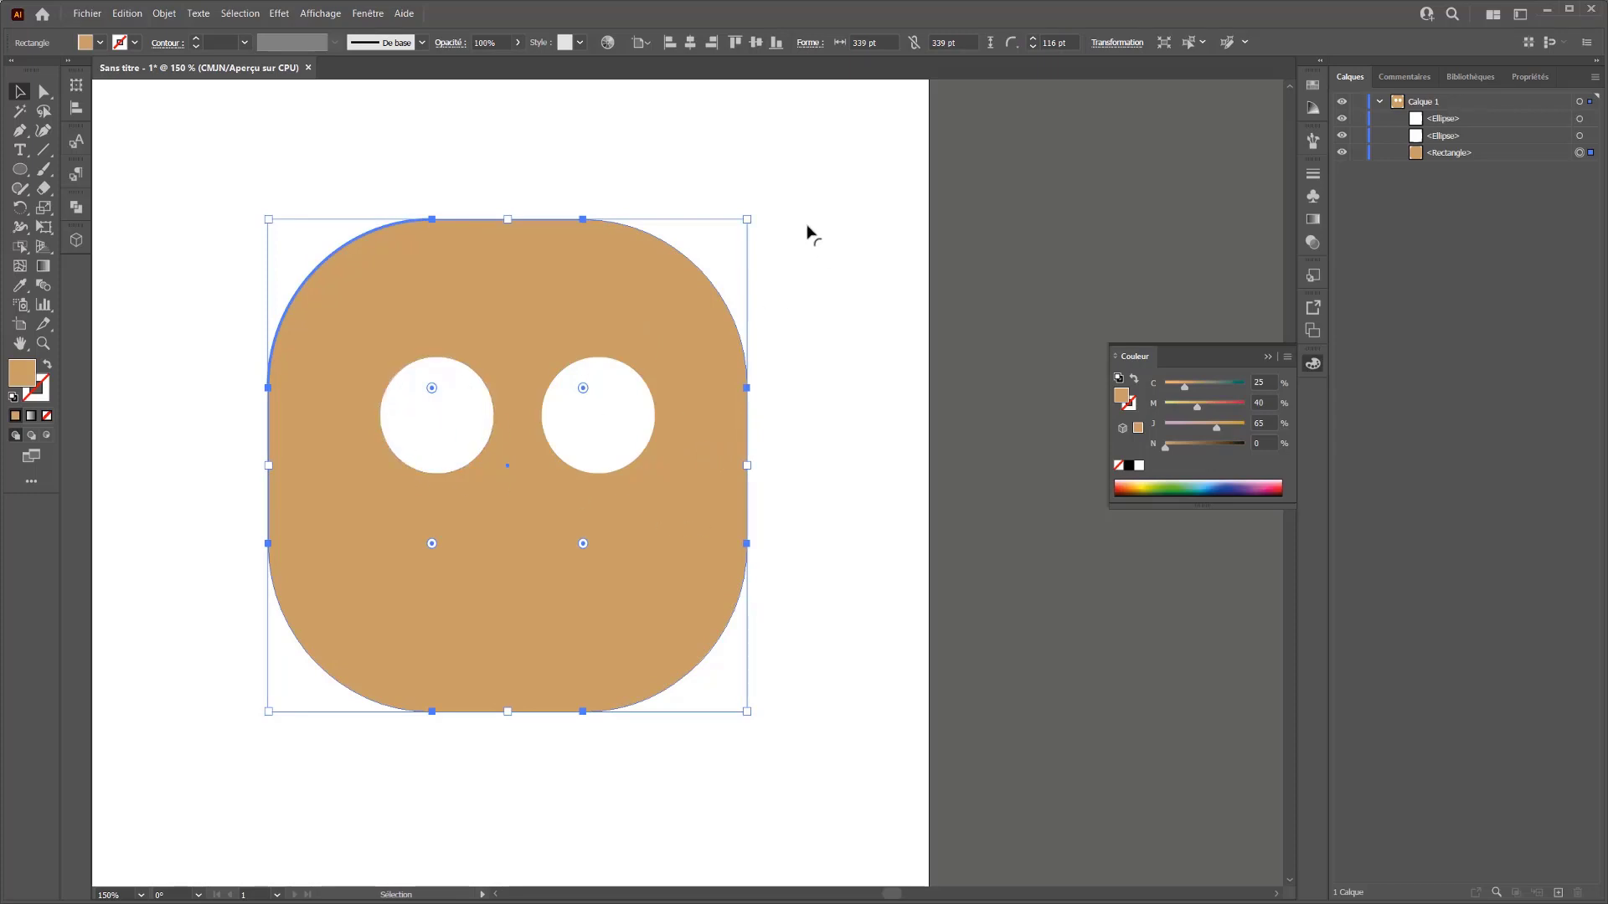
Convert the tan shape and both white circles into a Live Paint group and paint the two circles dark brown
left_click_drag(806, 232, 220, 618)
left_click(21, 248)
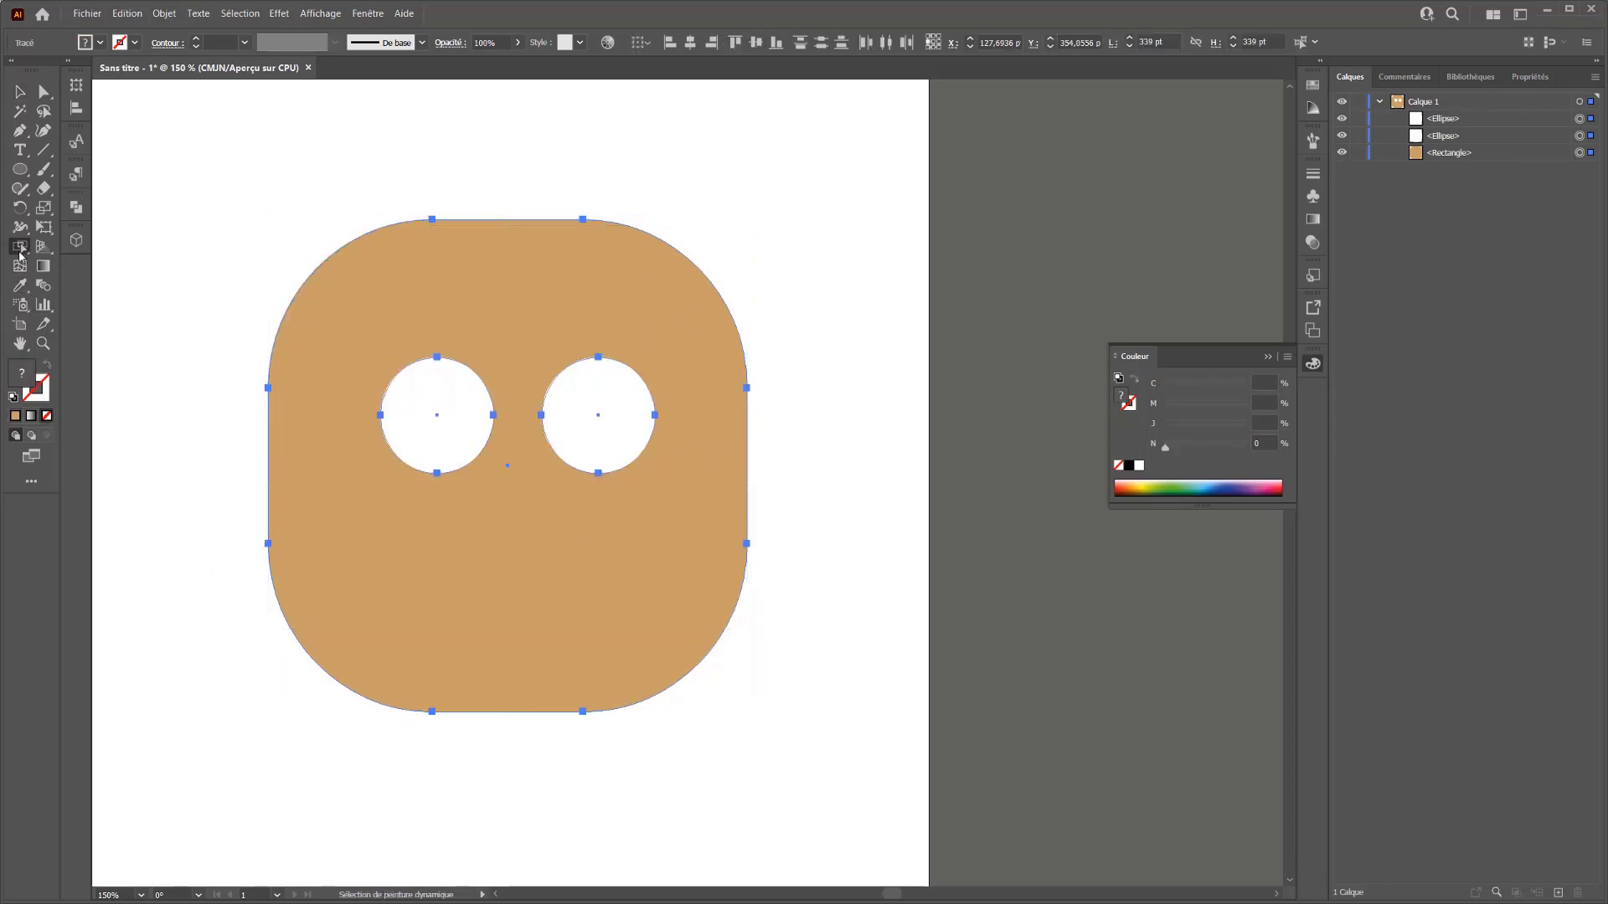
left_click_drag(20, 255, 101, 267)
left_click(469, 509)
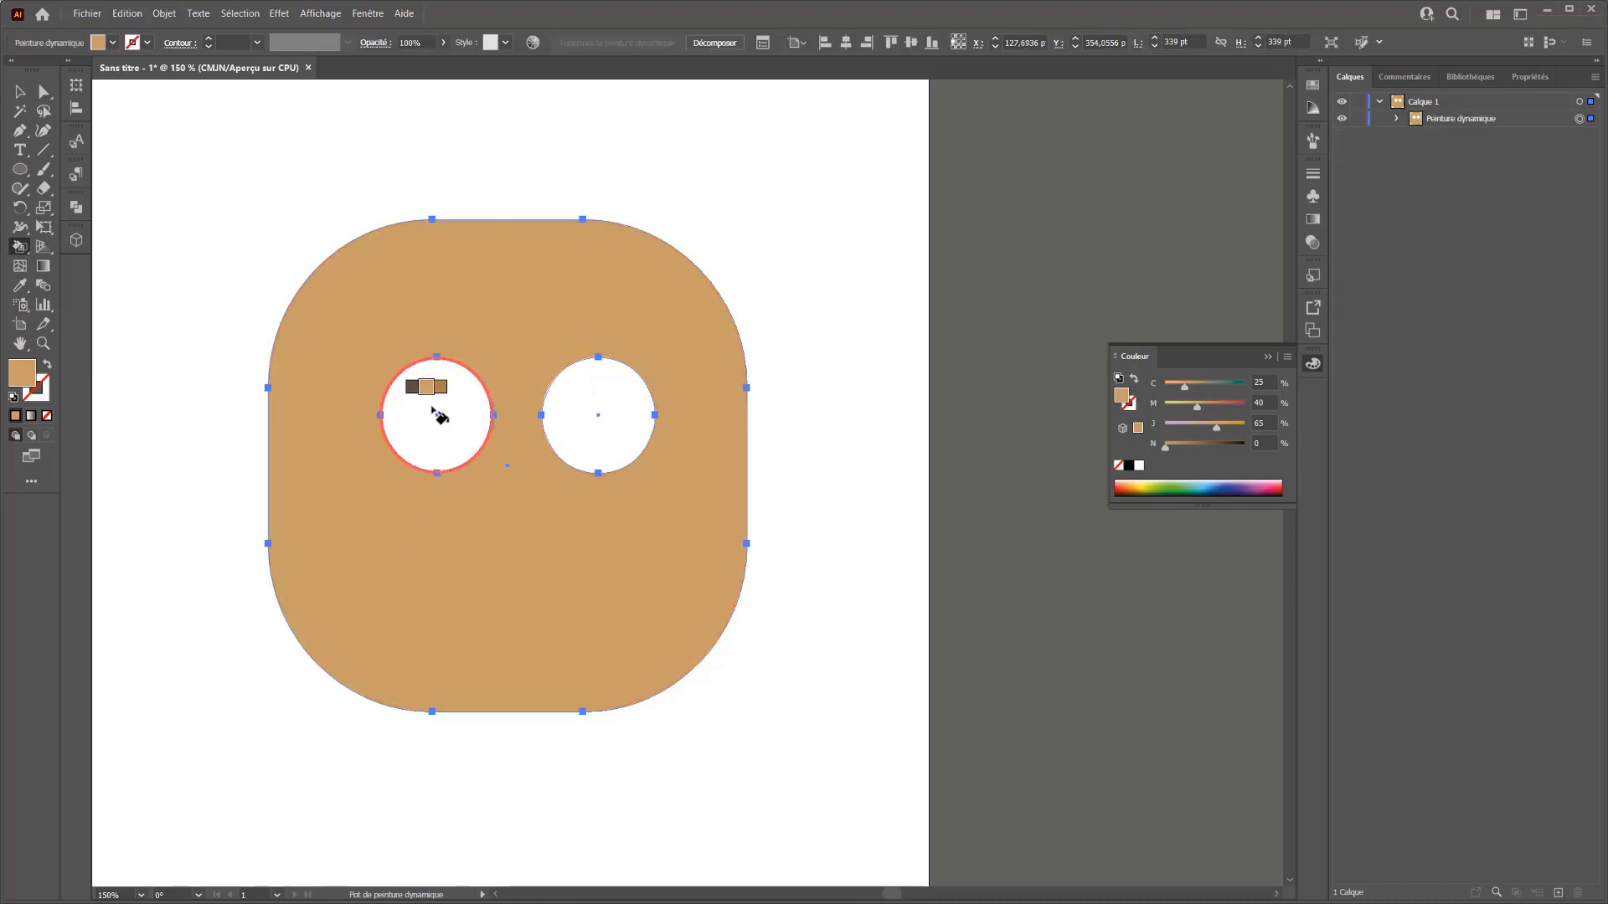
key("Left")
left_click(435, 415)
left_click(575, 416)
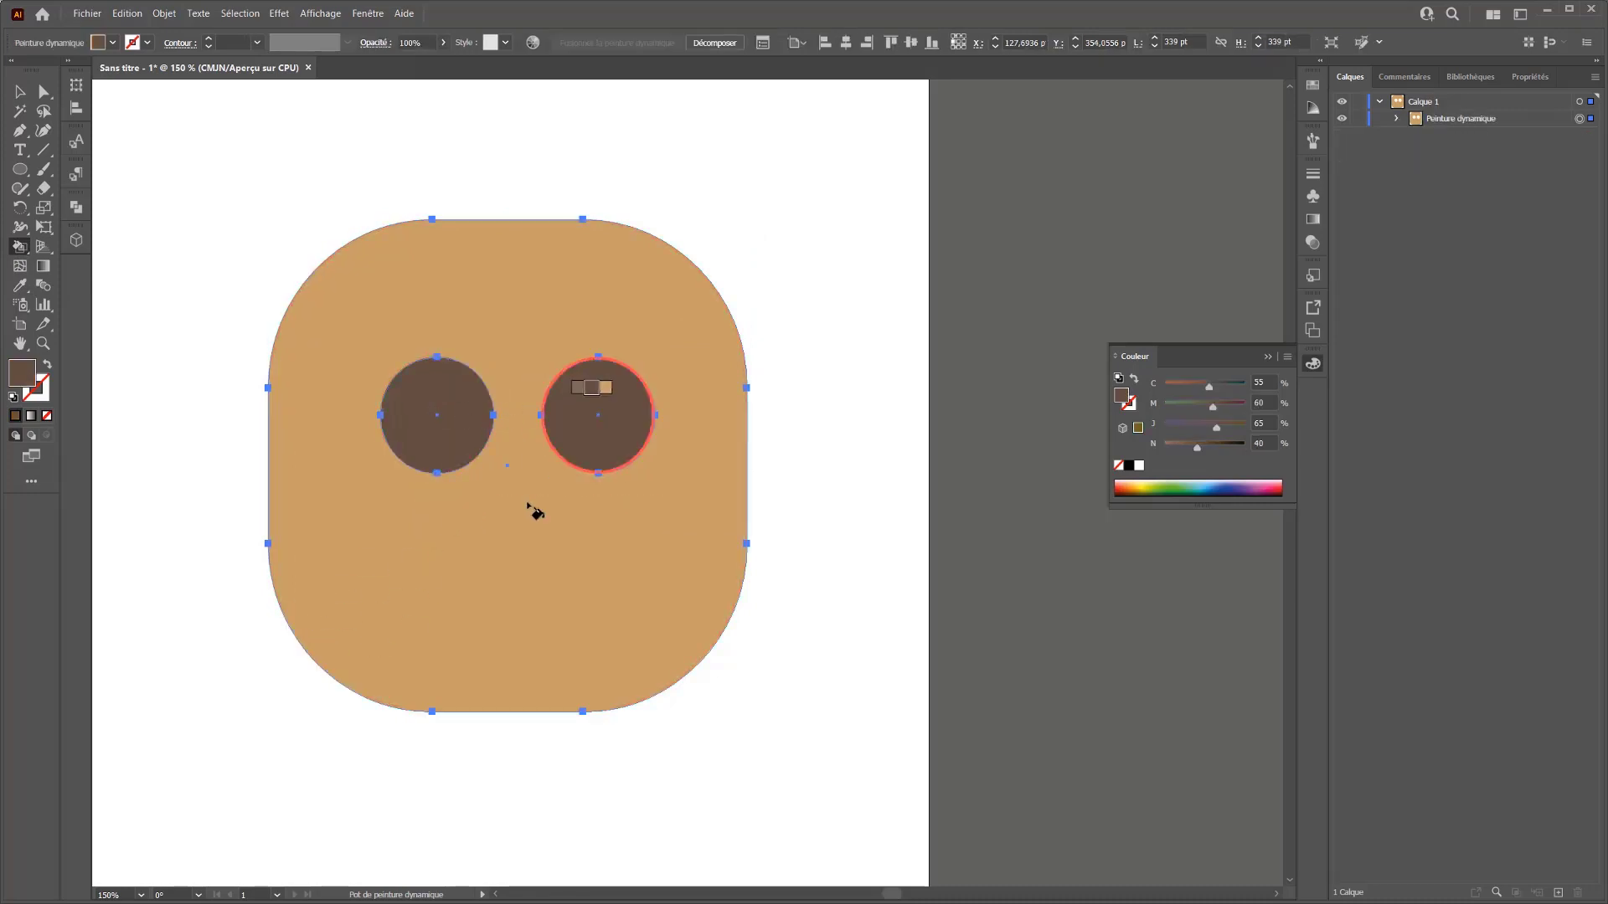
Try moving the left brown circle and pulling its upper anchor point down within the Live Paint group, and undo both edits
left_click(44, 91)
left_click(100, 109)
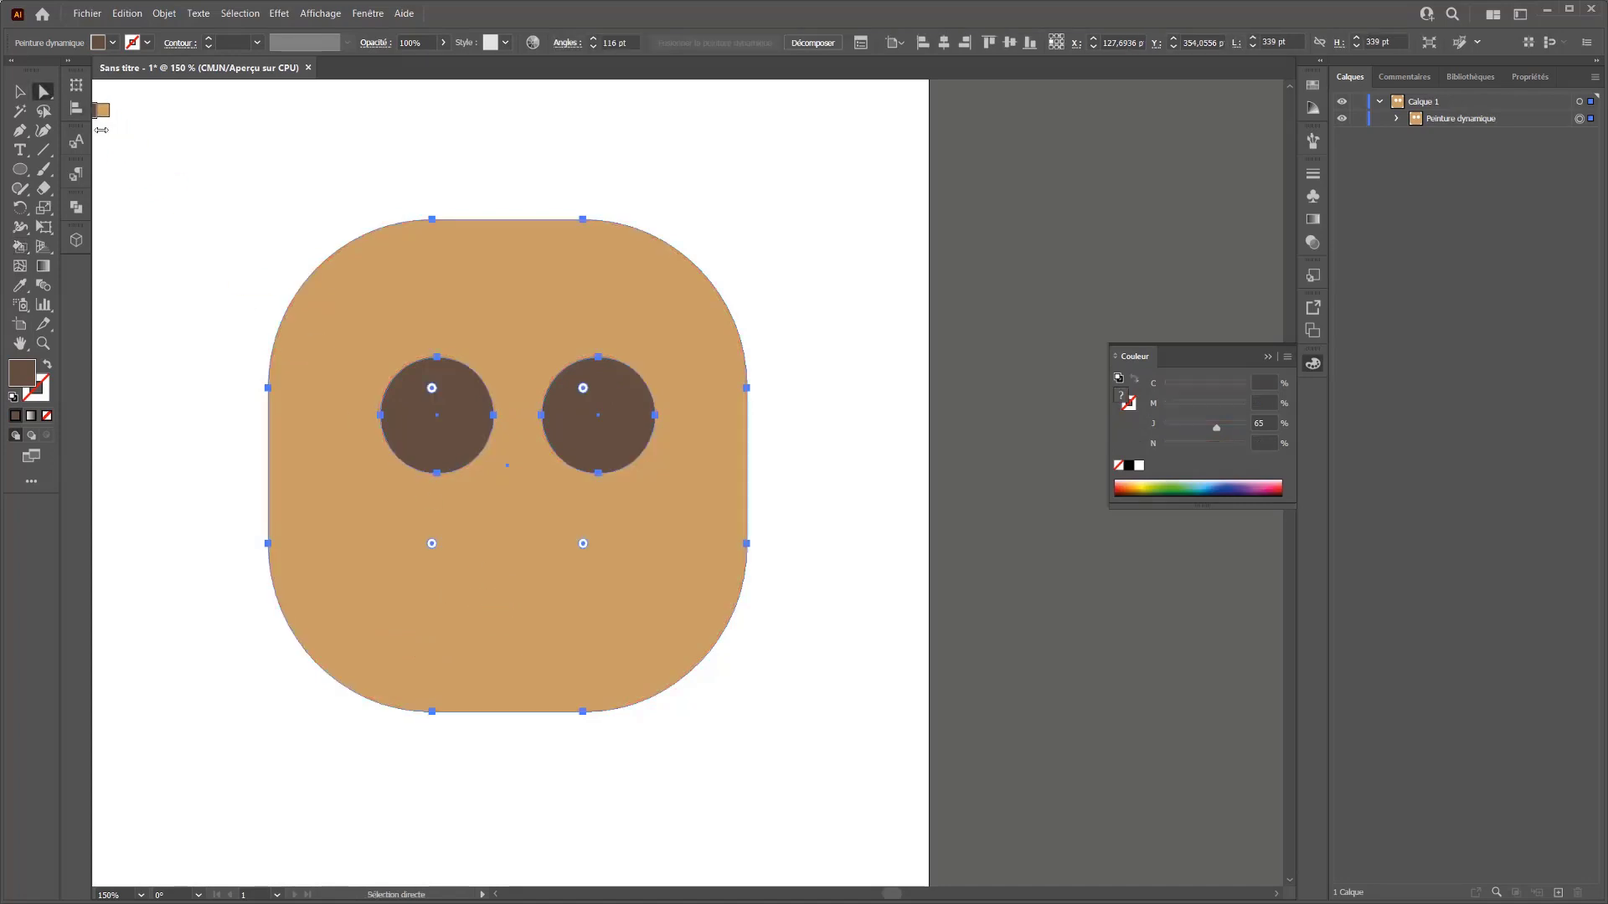
mouse_move(445, 435)
left_mouse_down()
mouse_move(424, 535)
mouse_move(450, 456)
left_mouse_up()
key("ctrl+z")
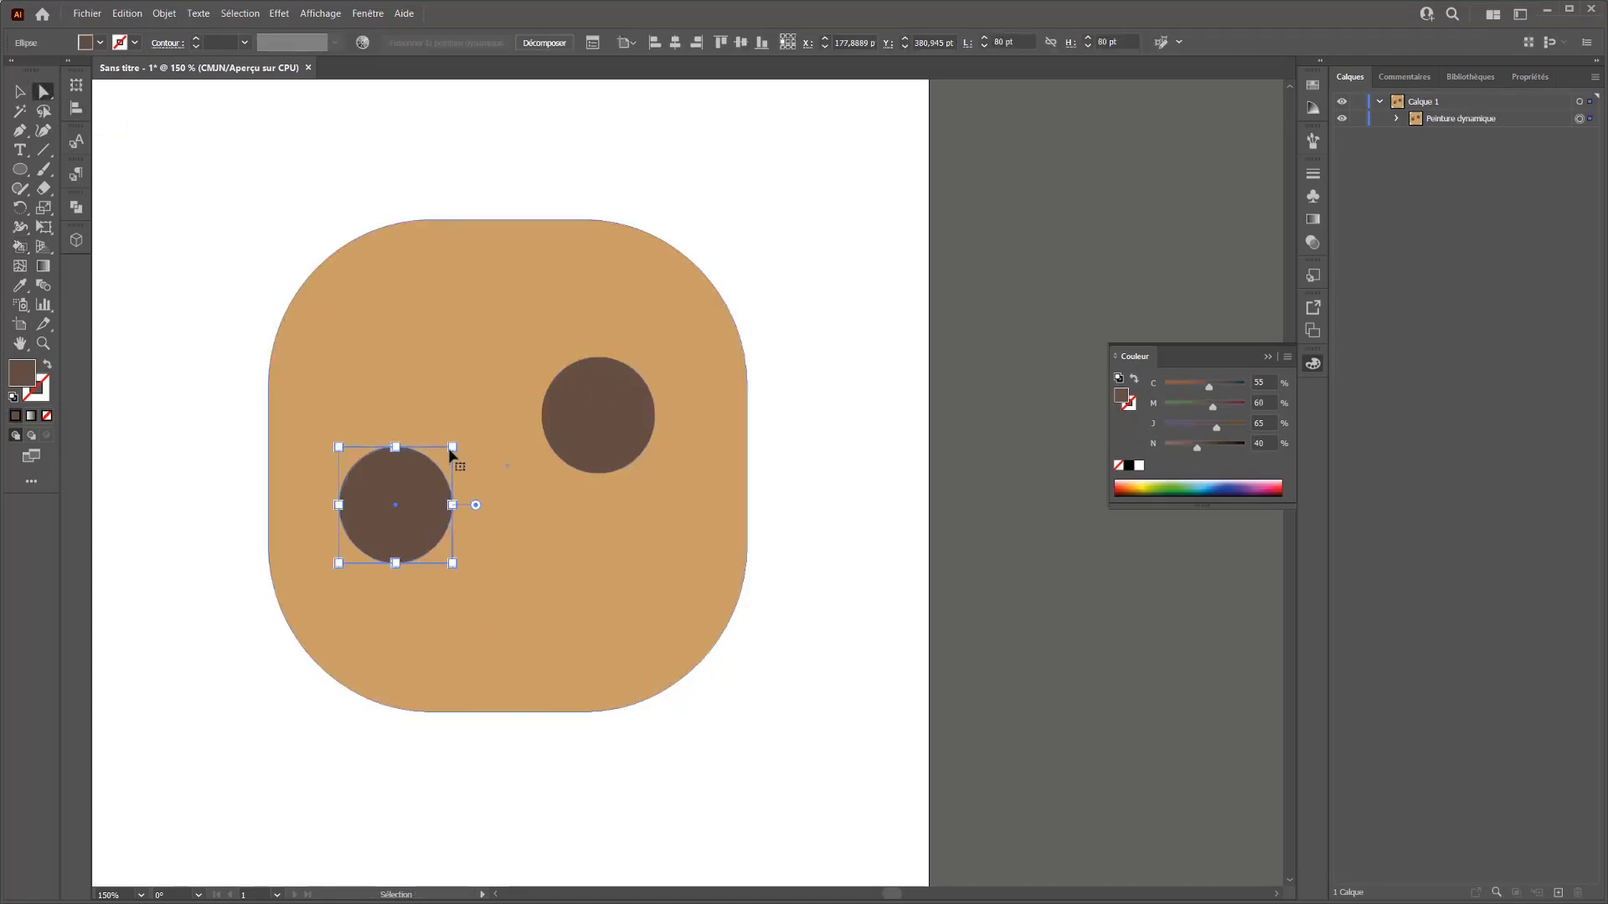
key("ctrl+shift+z")
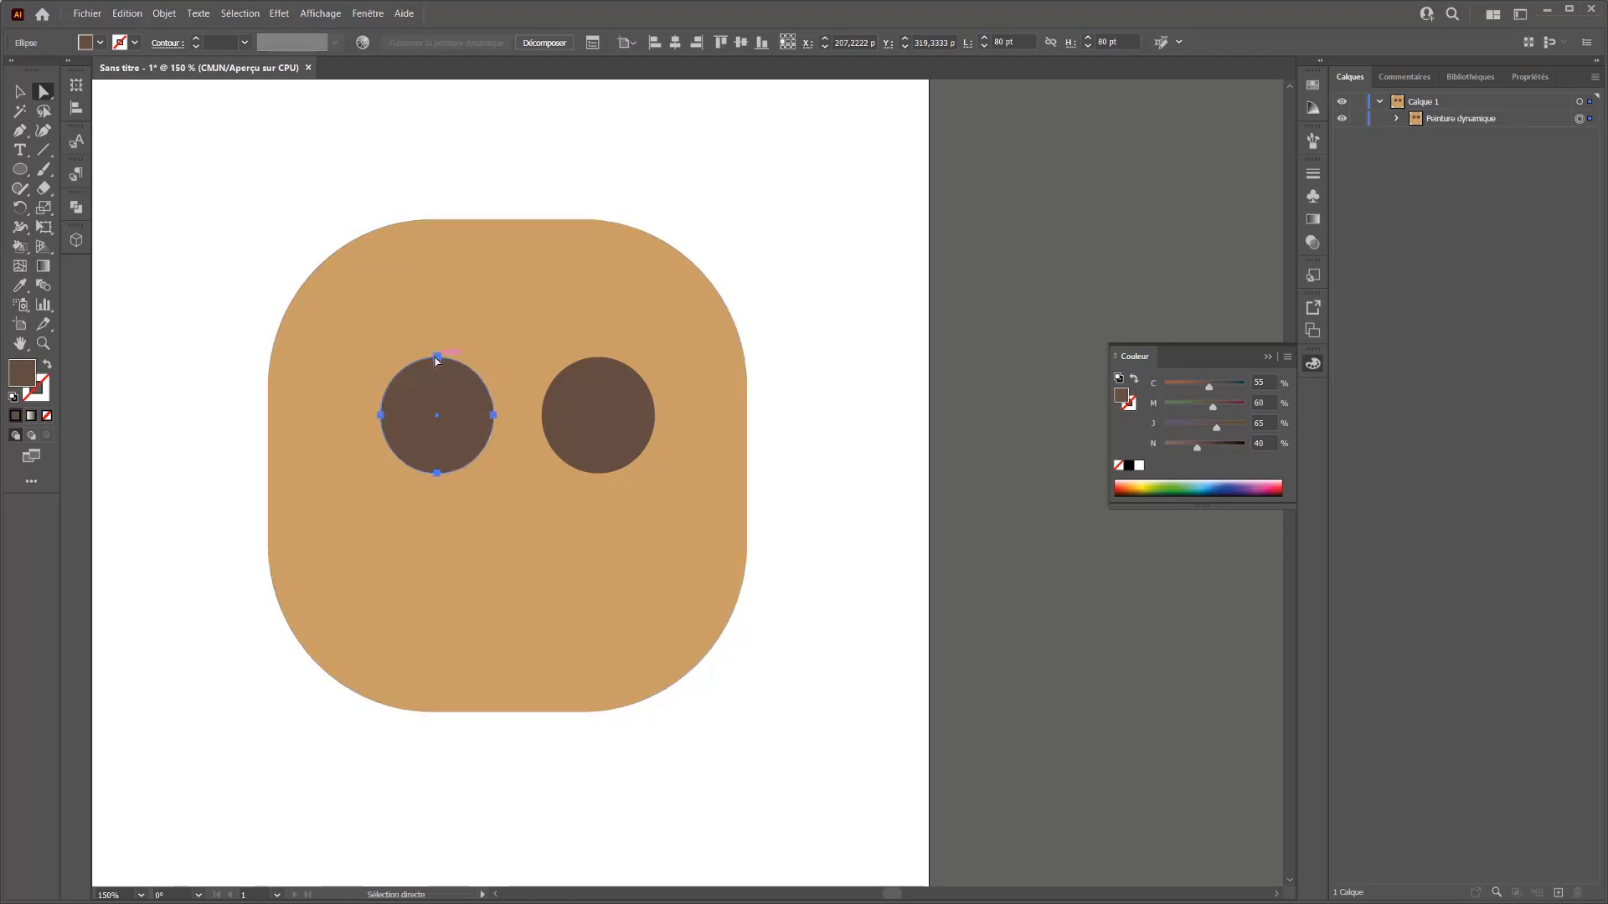
left_click_drag(437, 360, 436, 434)
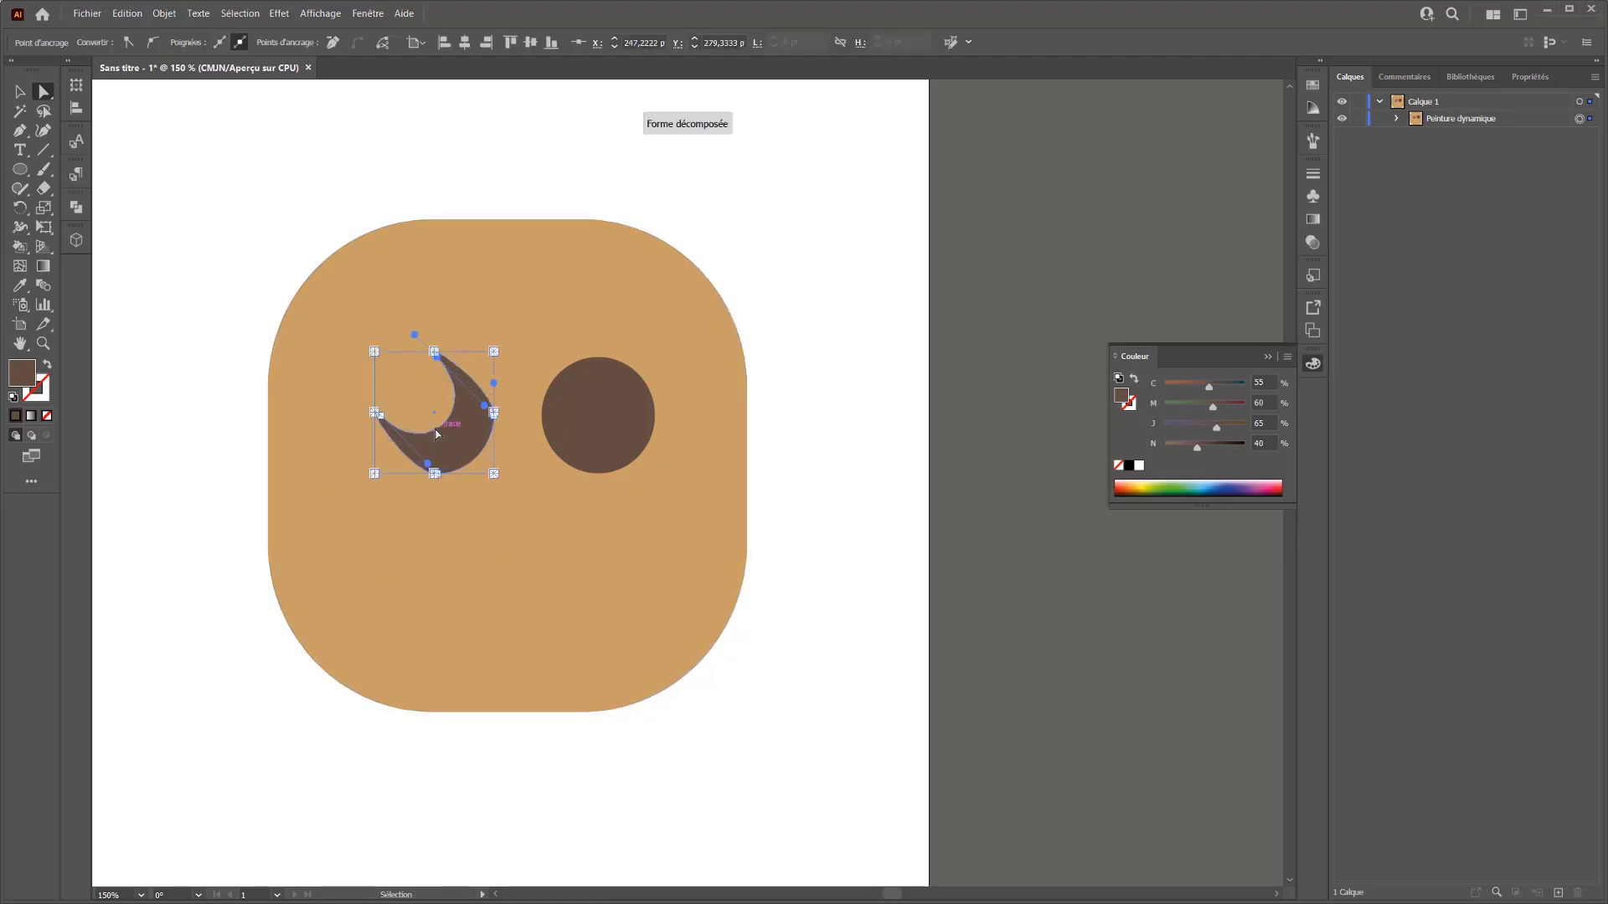
key("ctrl+z")
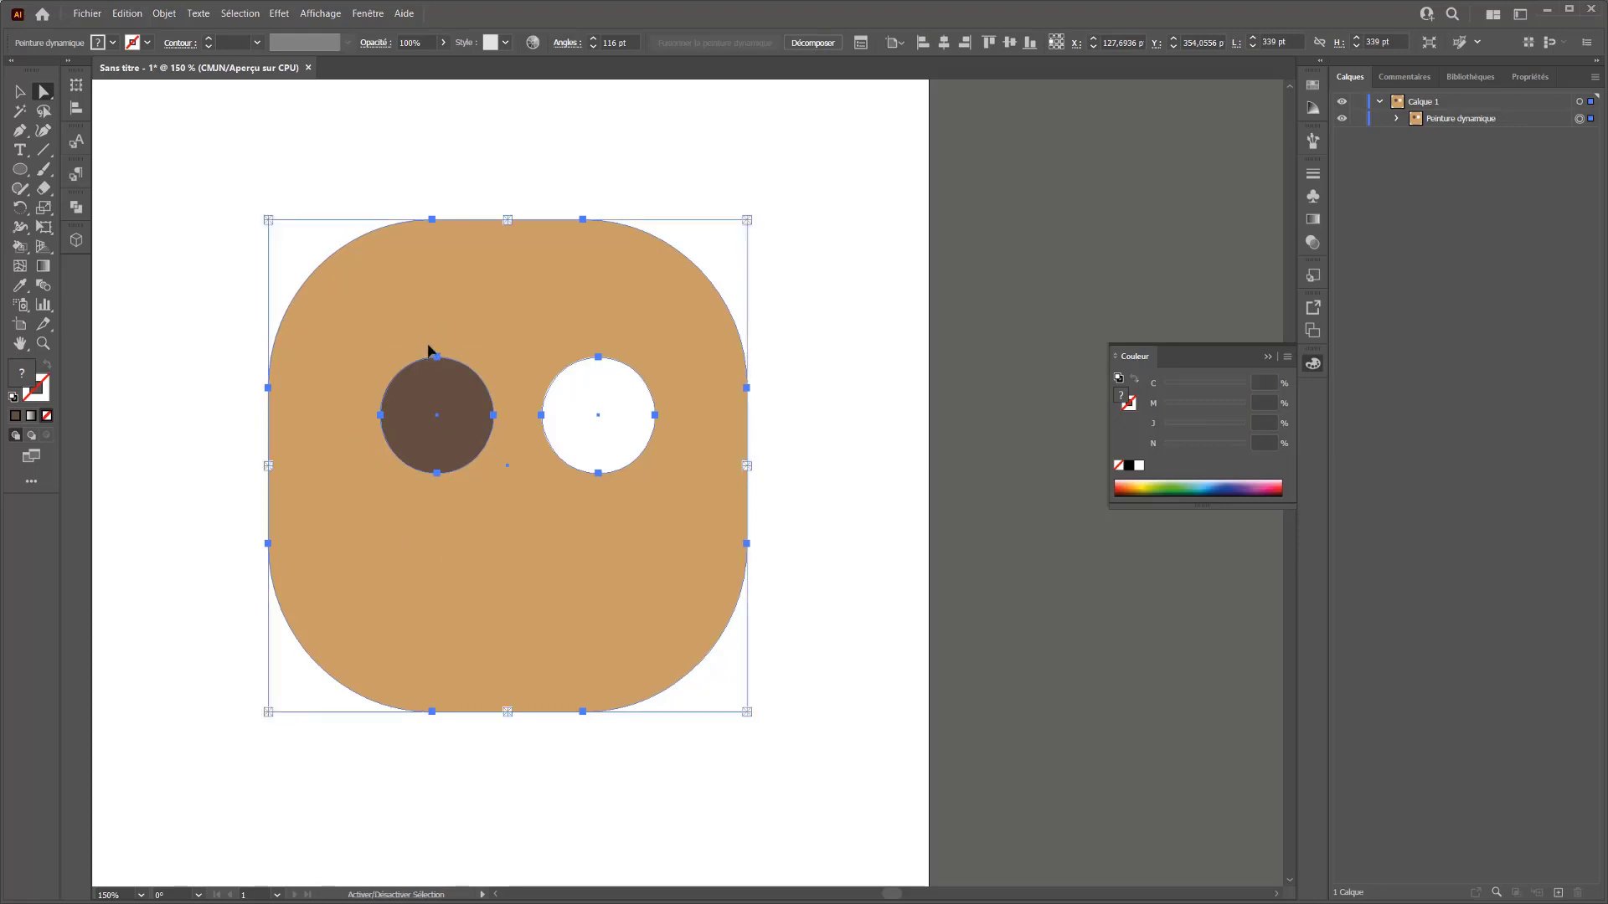
key("ctrl+z")
Draw a black circle of about 25.33 pt as a pupil and place one copy in the middle of each brown eye
left_click(20, 170)
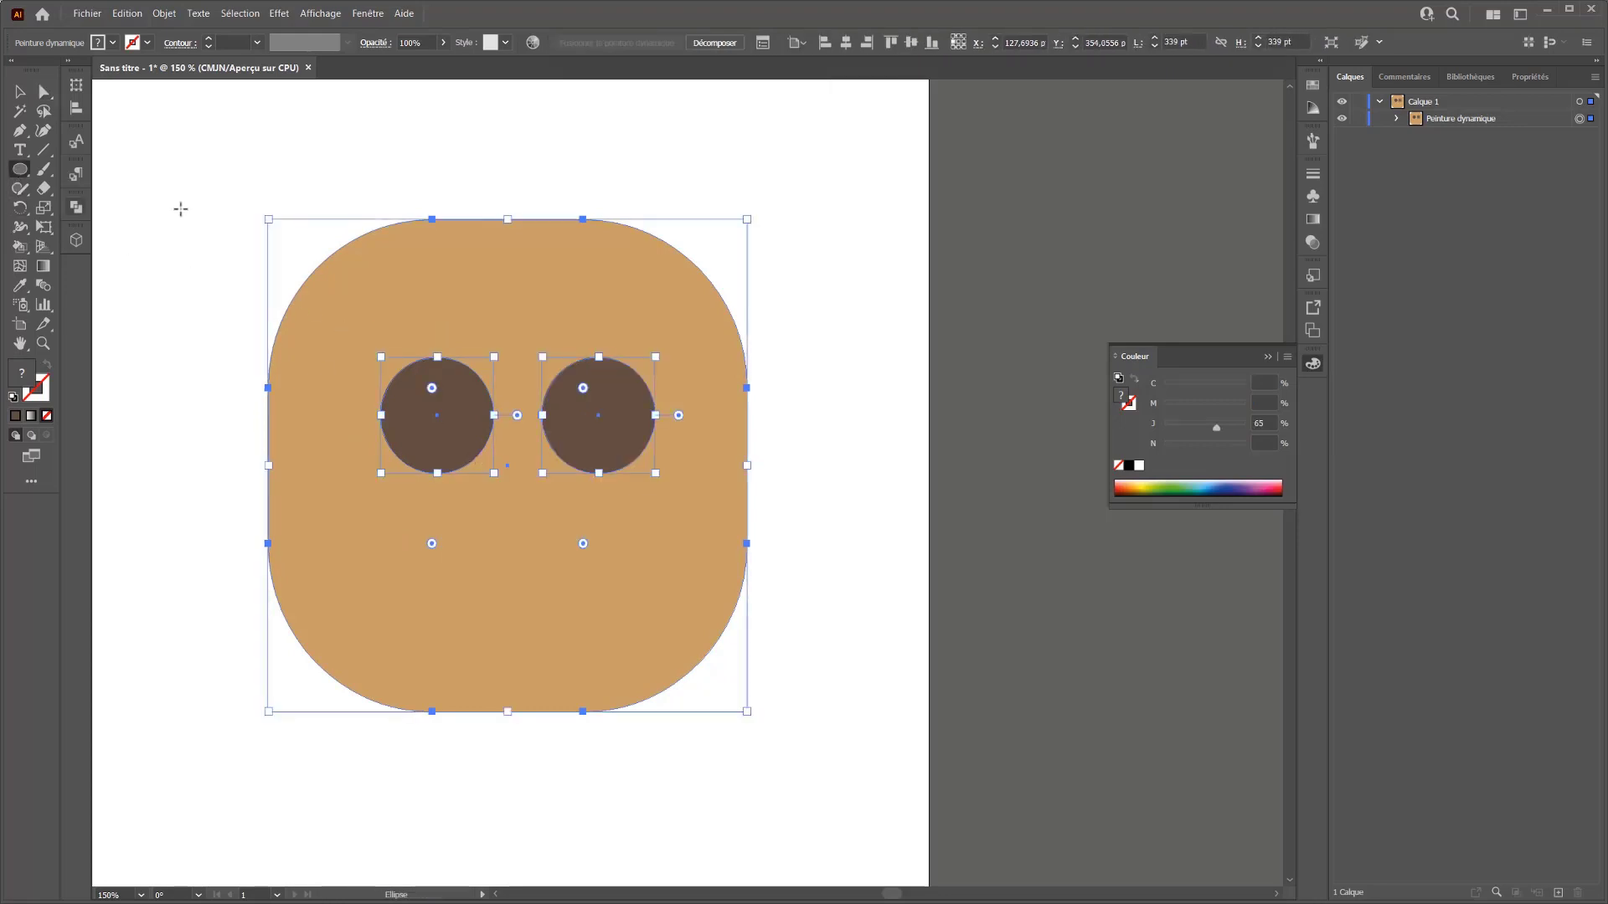
left_click_drag(153, 302, 191, 340)
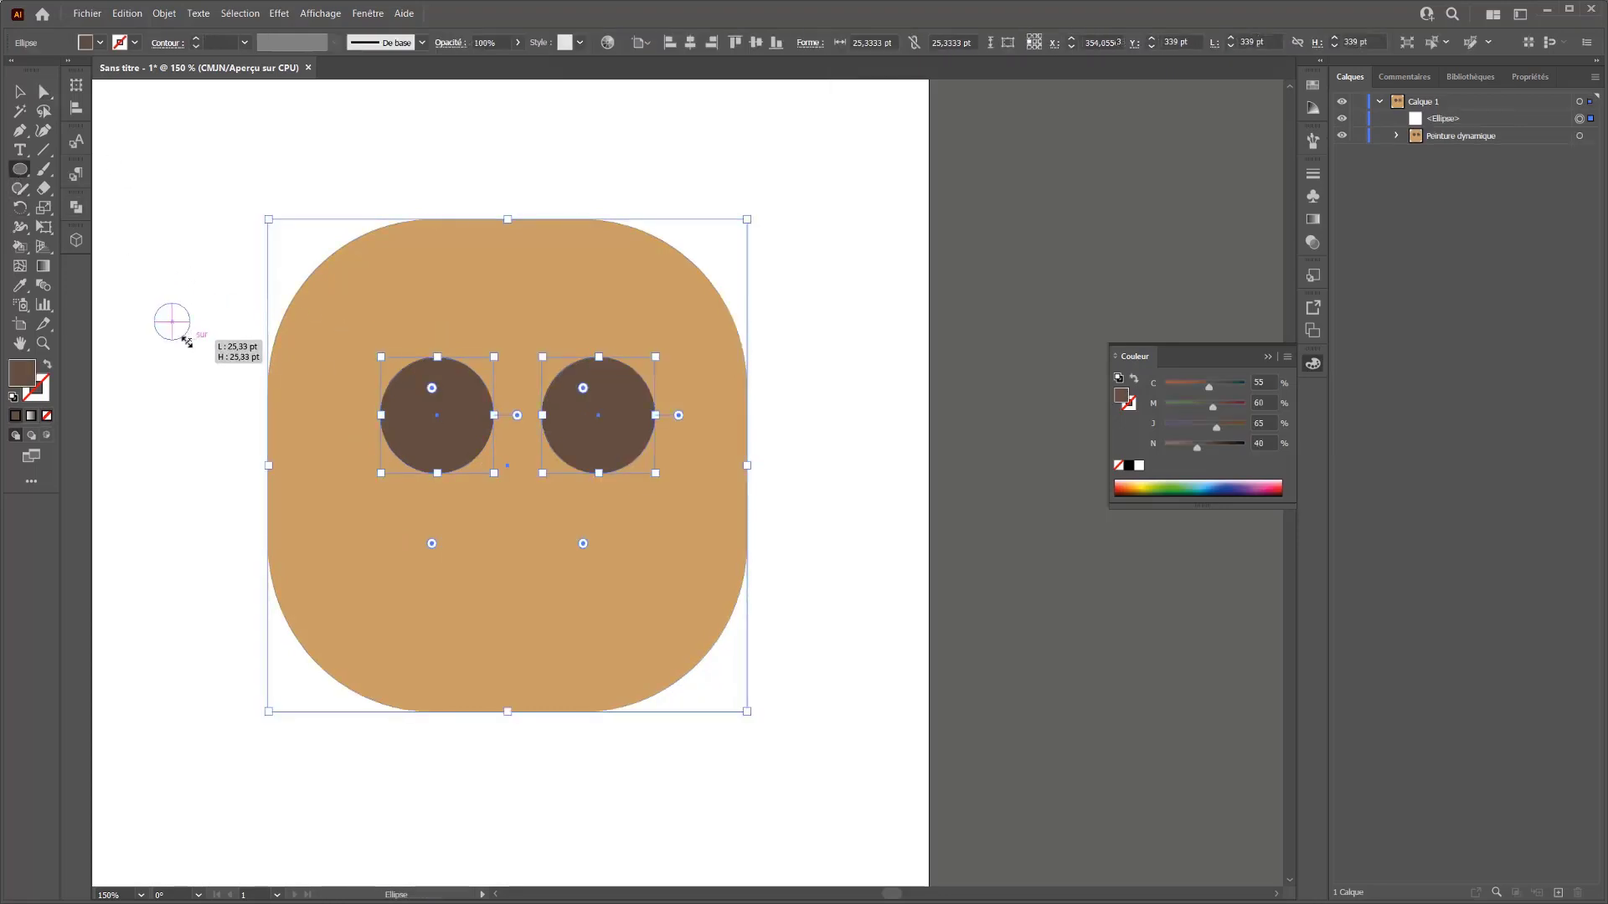
left_click(1127, 469)
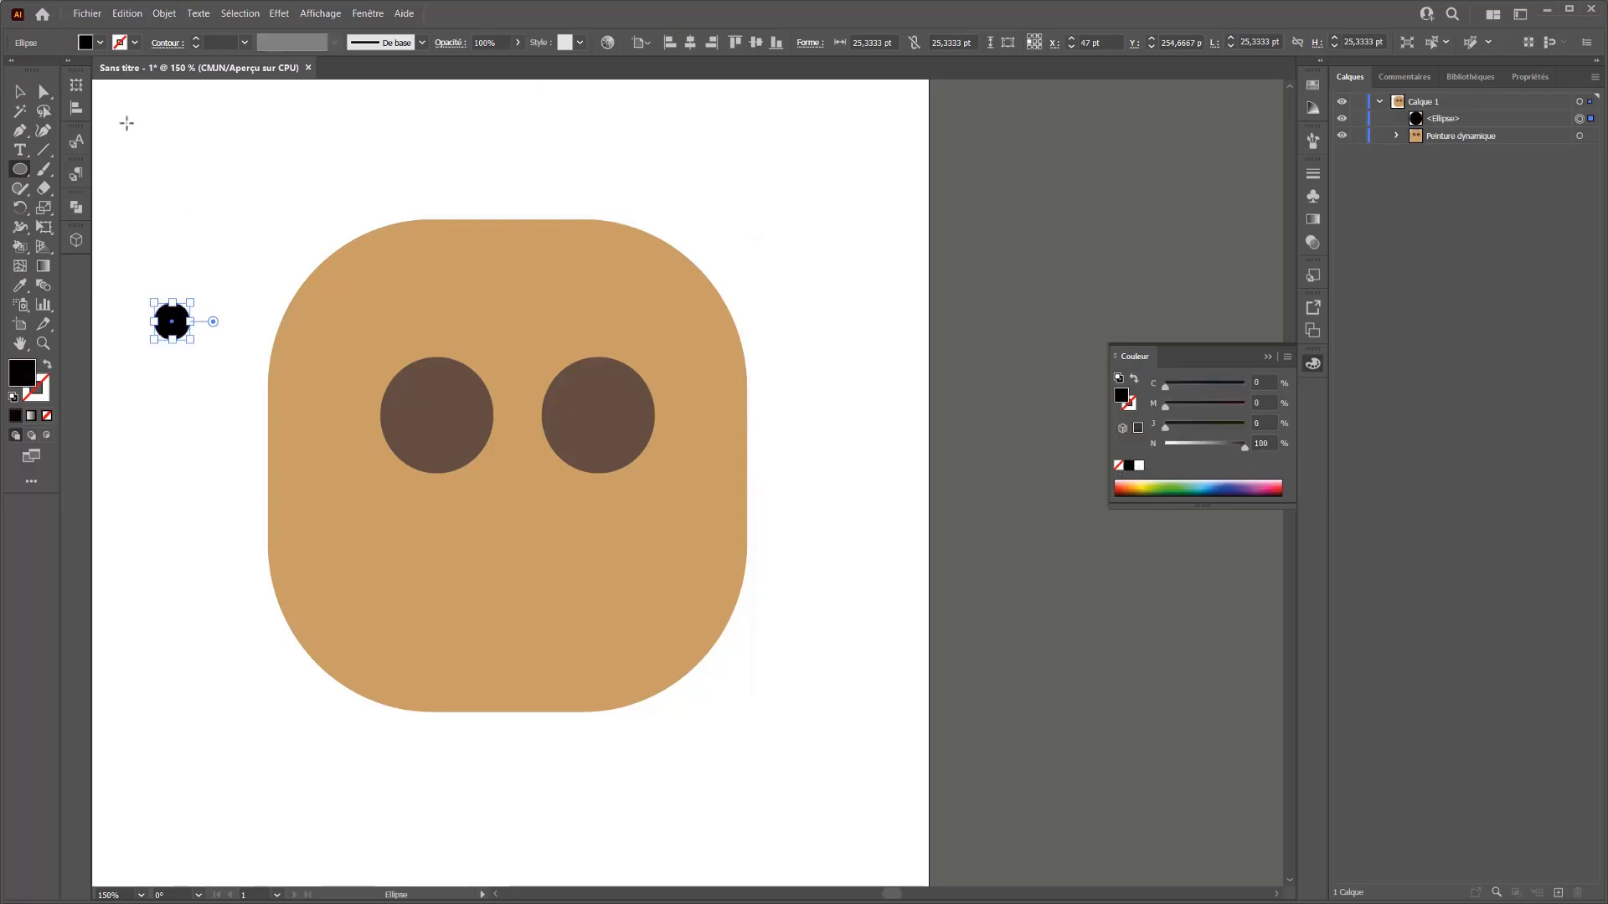
key("v")
left_click_drag(178, 334, 606, 430)
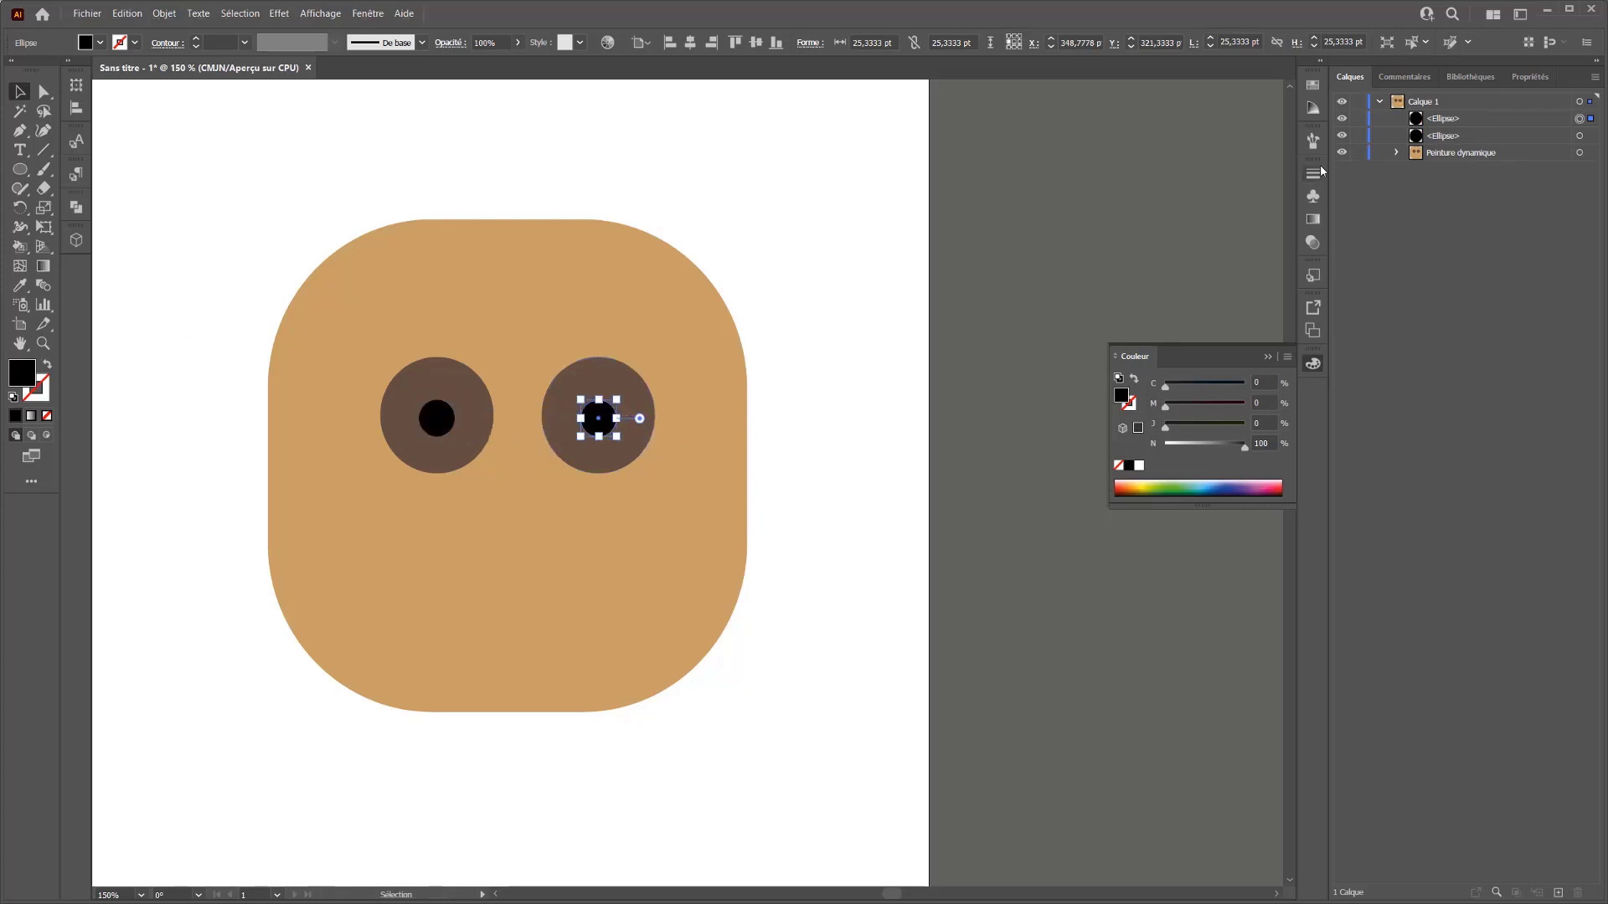
Move both black pupil ellipses into the Live Paint group in the layer structure
left_click(1396, 152)
left_click(1417, 136)
left_click(1455, 120, "shift")
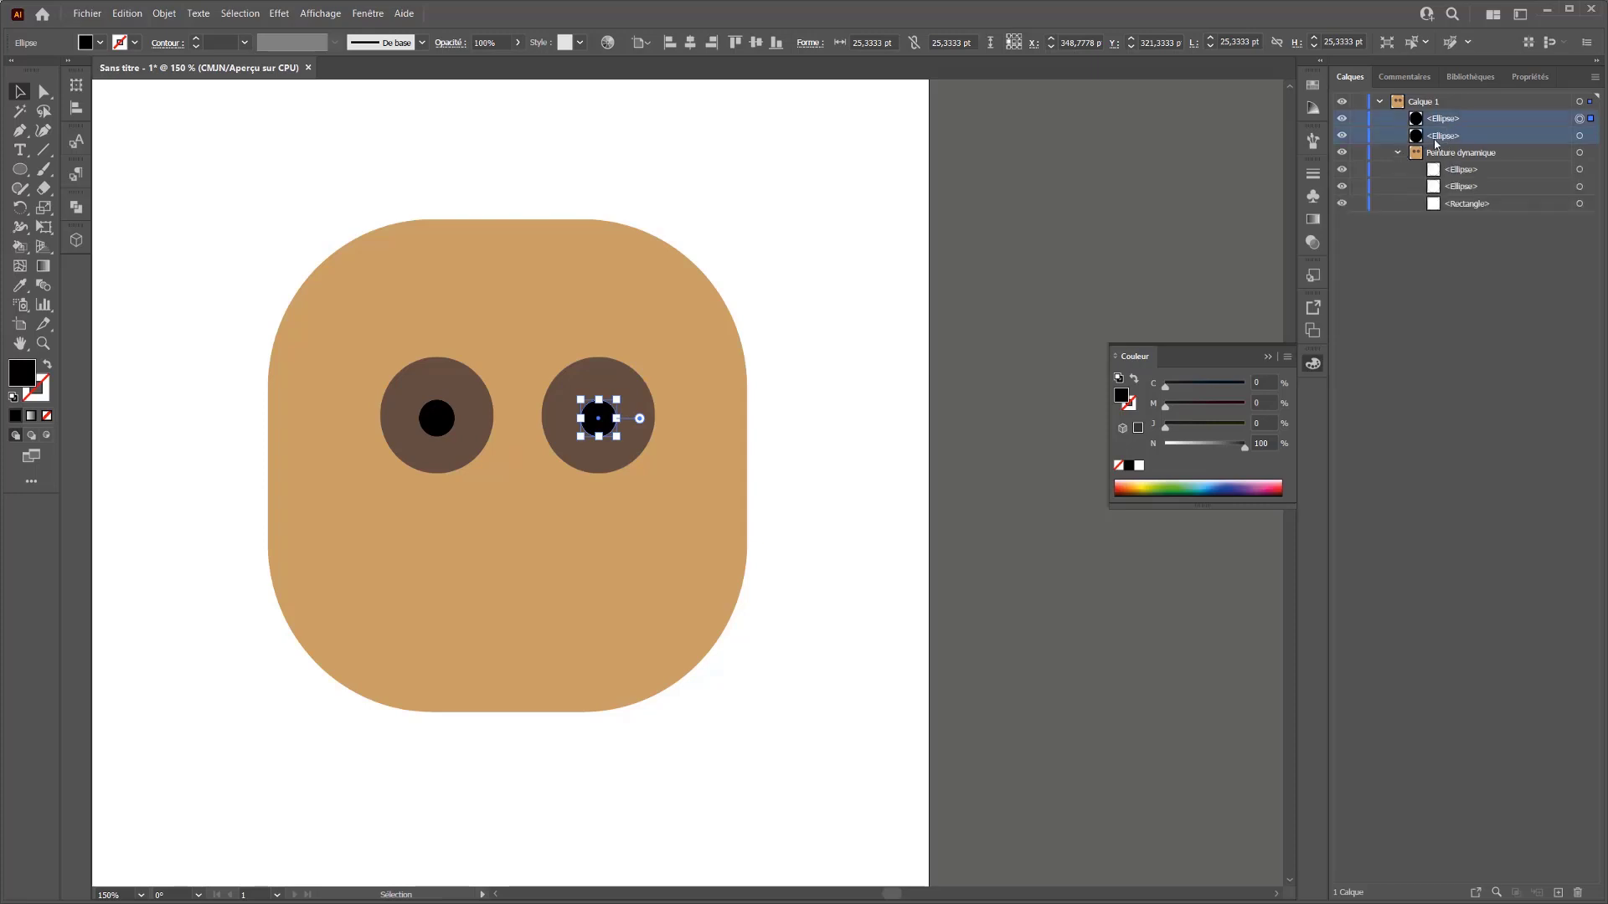
left_click_drag(1446, 169, 1451, 164)
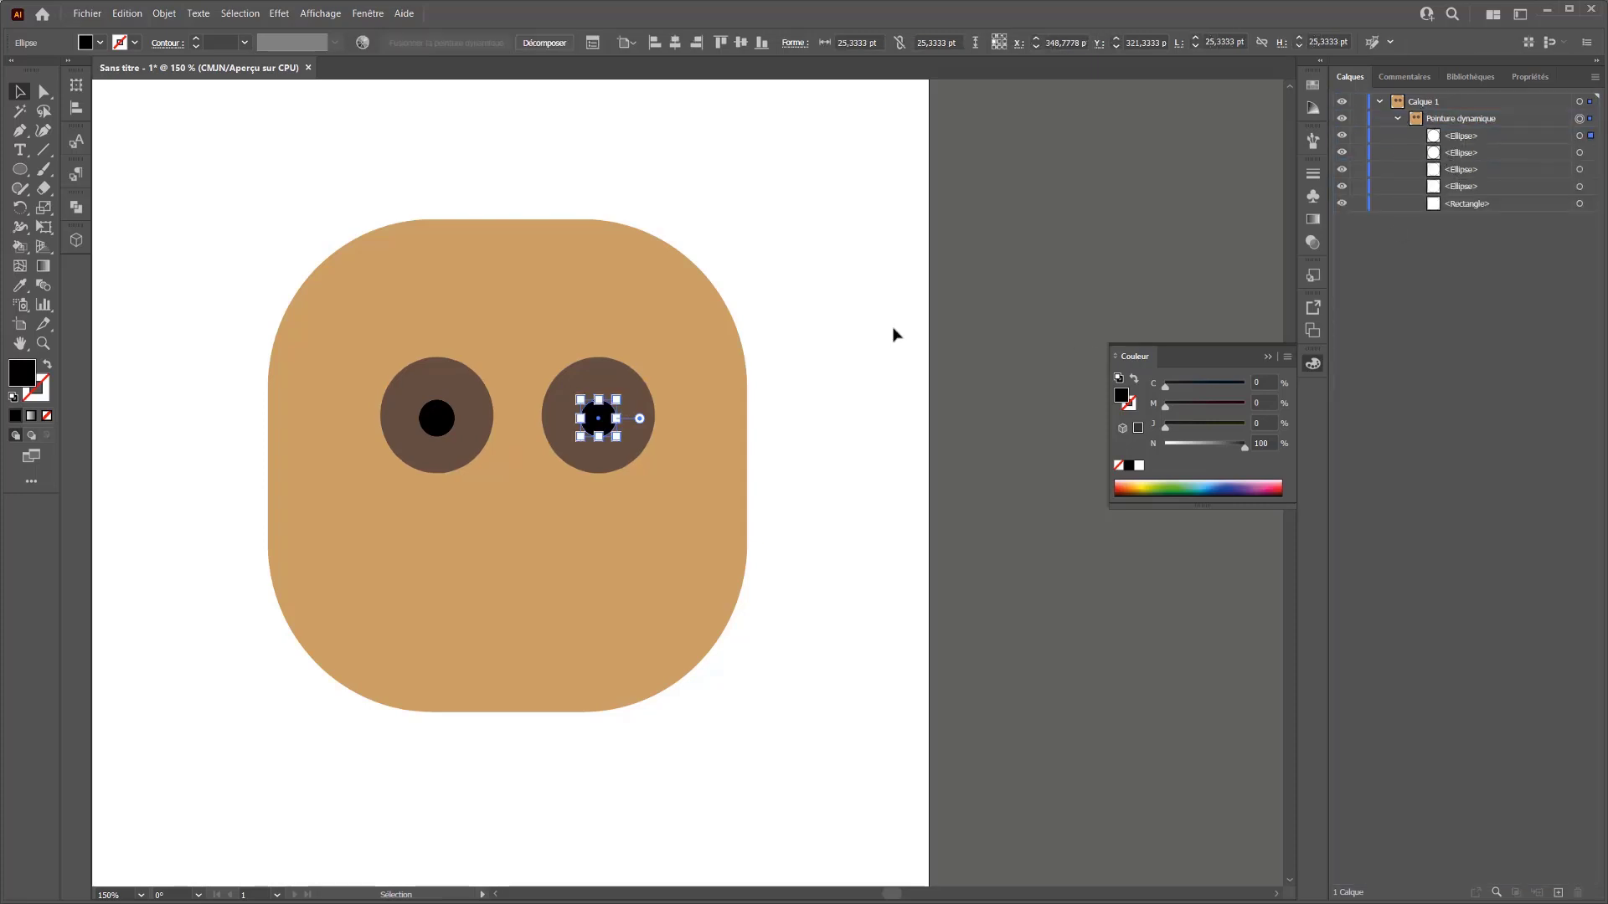
Try pulling the upper anchor point of the left brown eye down behind its pupil, and undo the reshaping
left_click(611, 382)
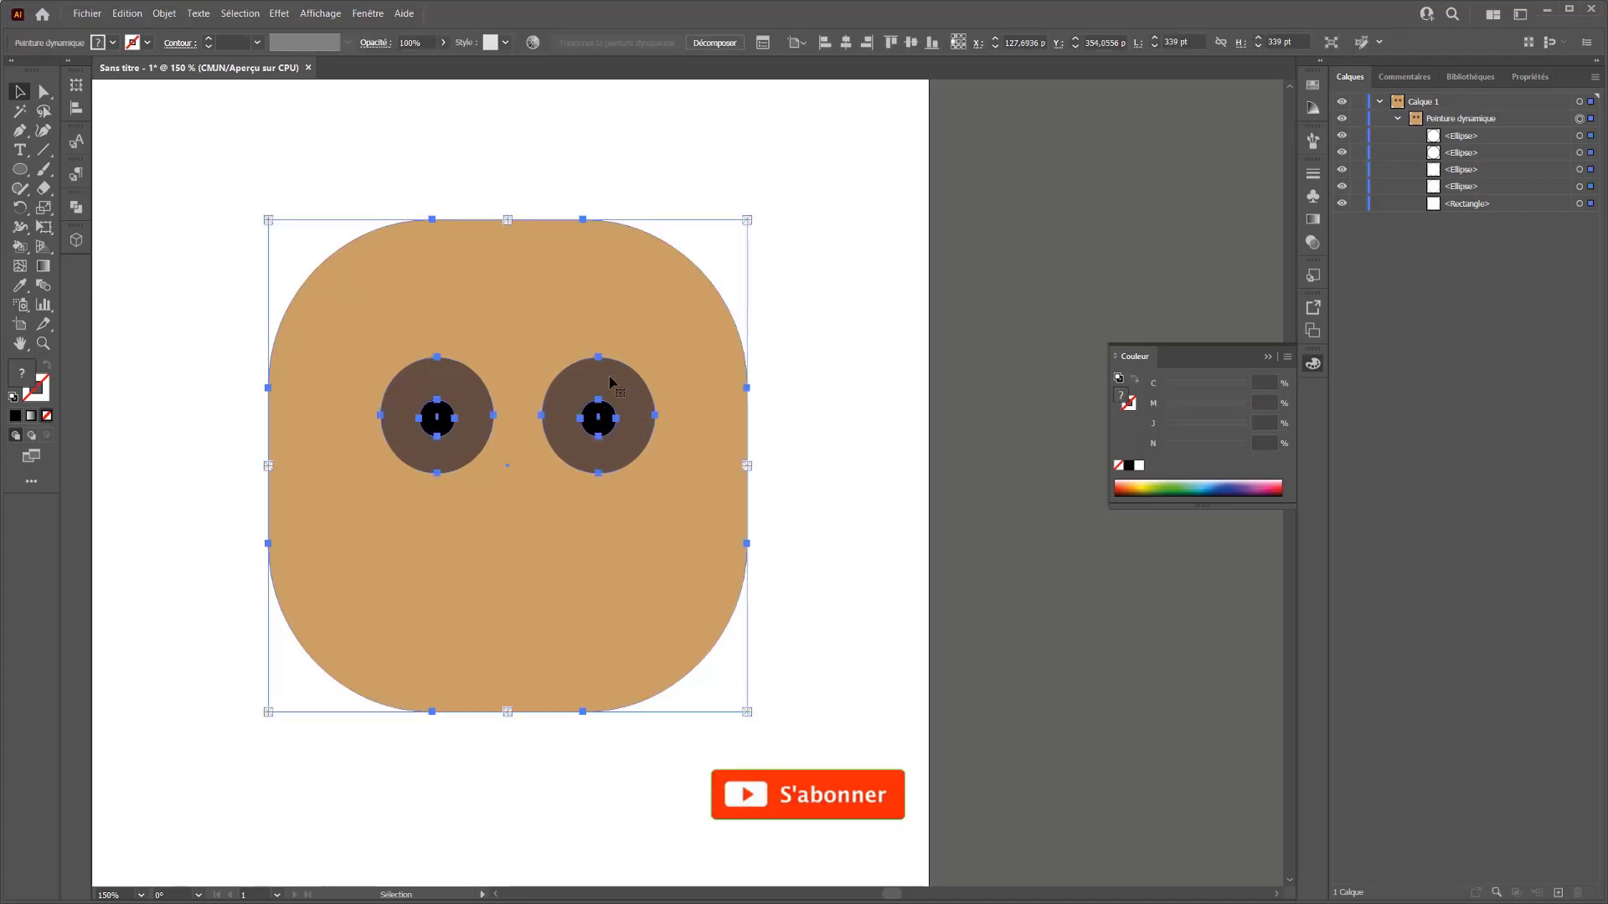
left_click(43, 92)
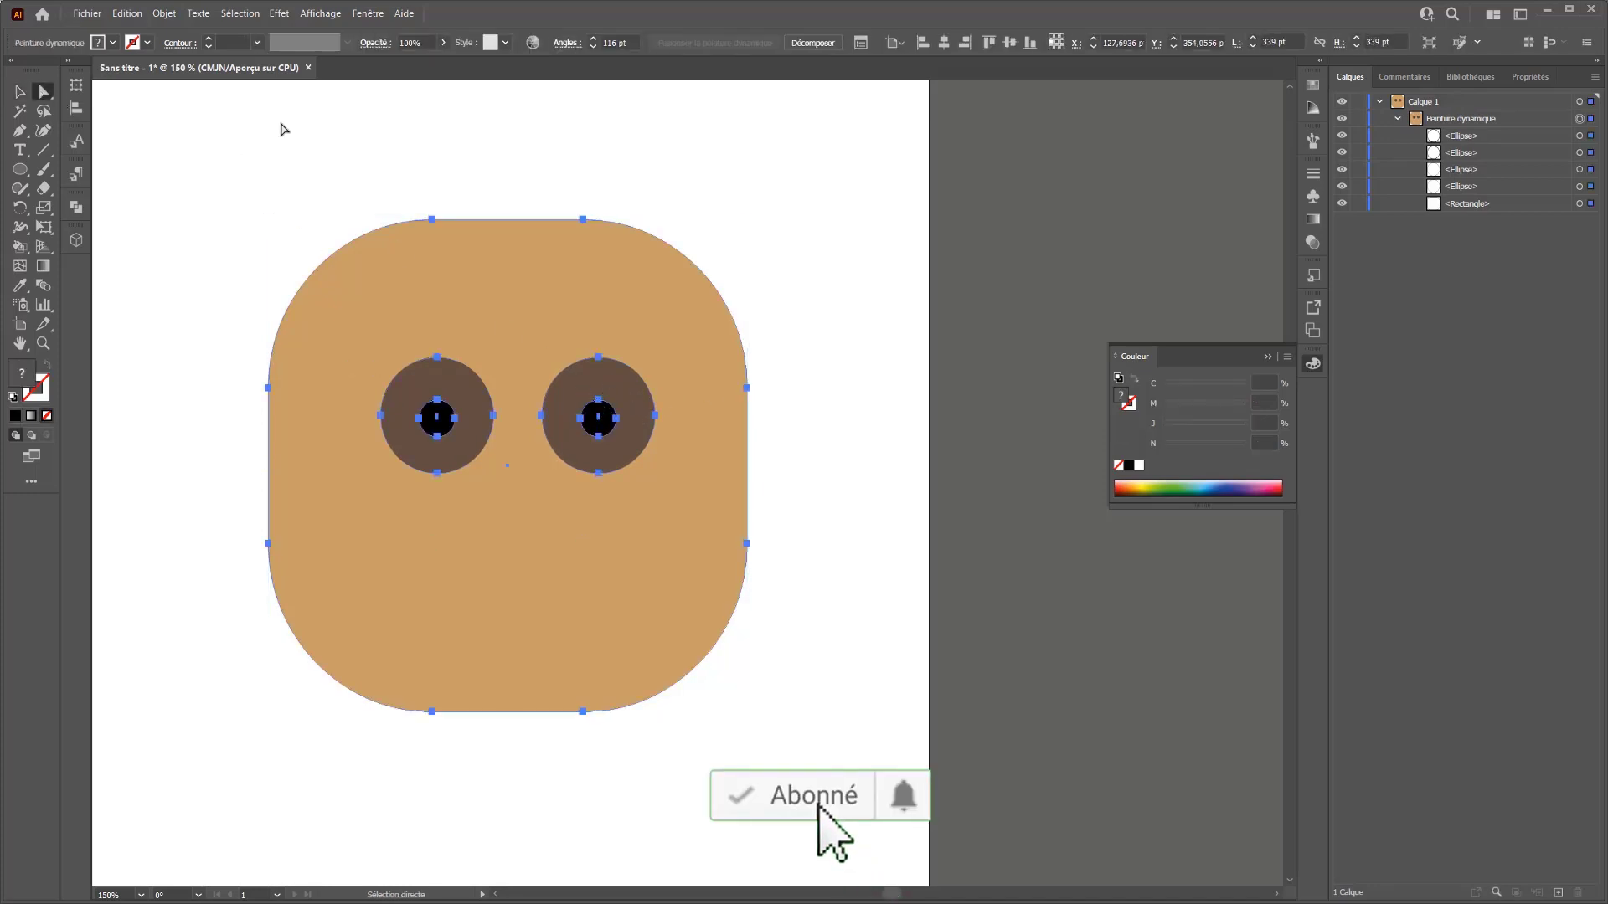
mouse_move(471, 417)
left_mouse_down()
mouse_move(470, 495)
mouse_move(449, 425)
left_mouse_up()
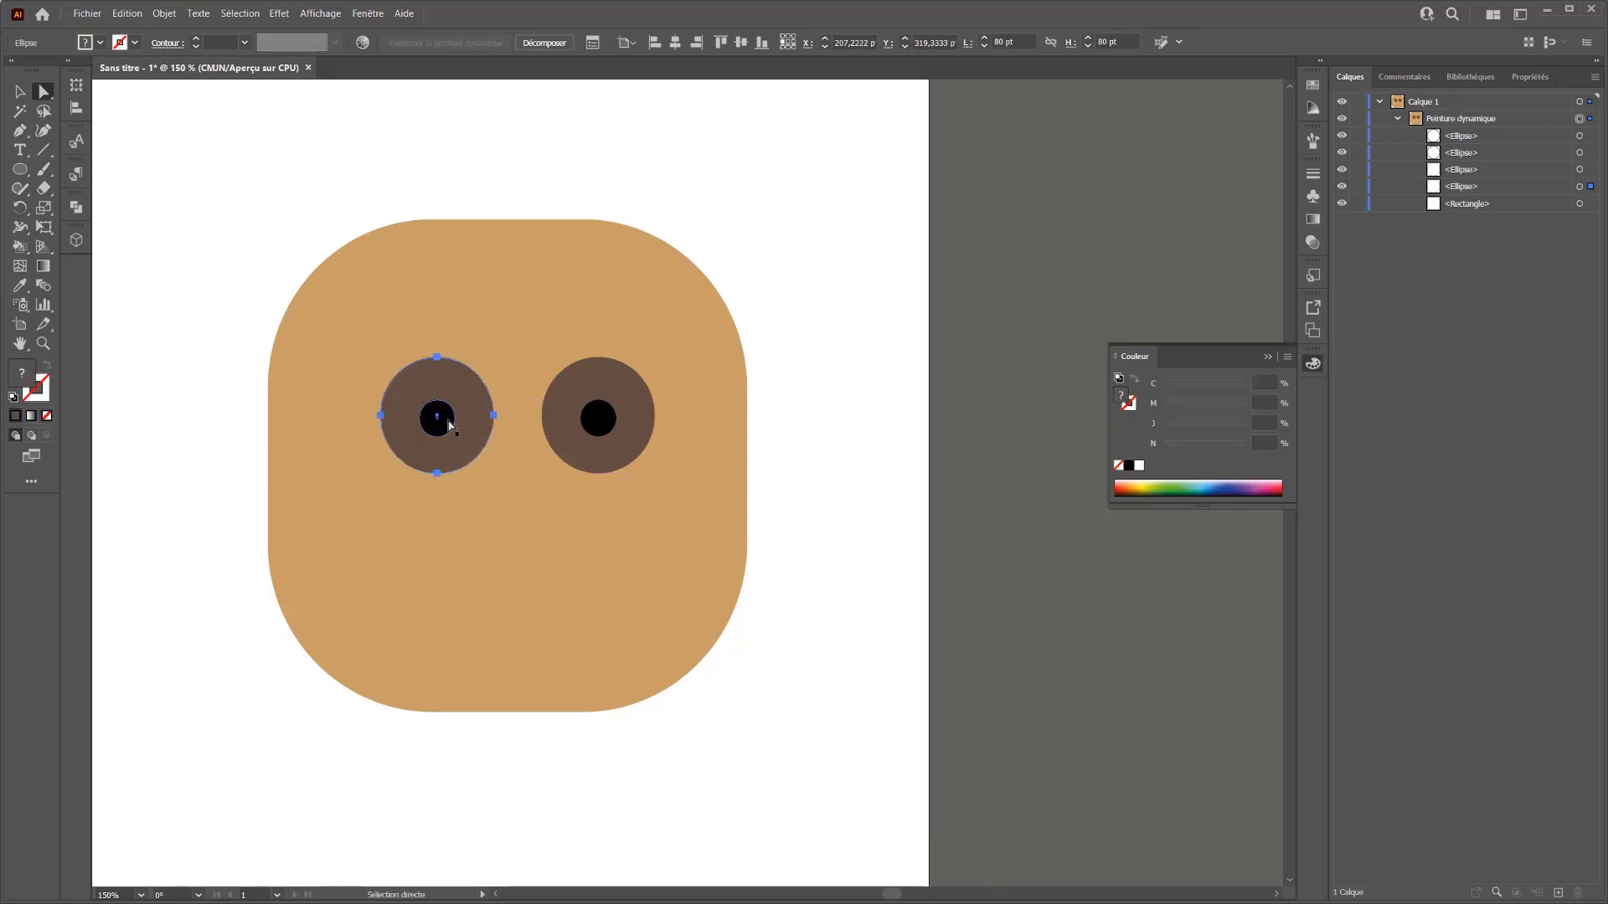
left_click(437, 358)
left_click_drag(438, 364, 437, 409)
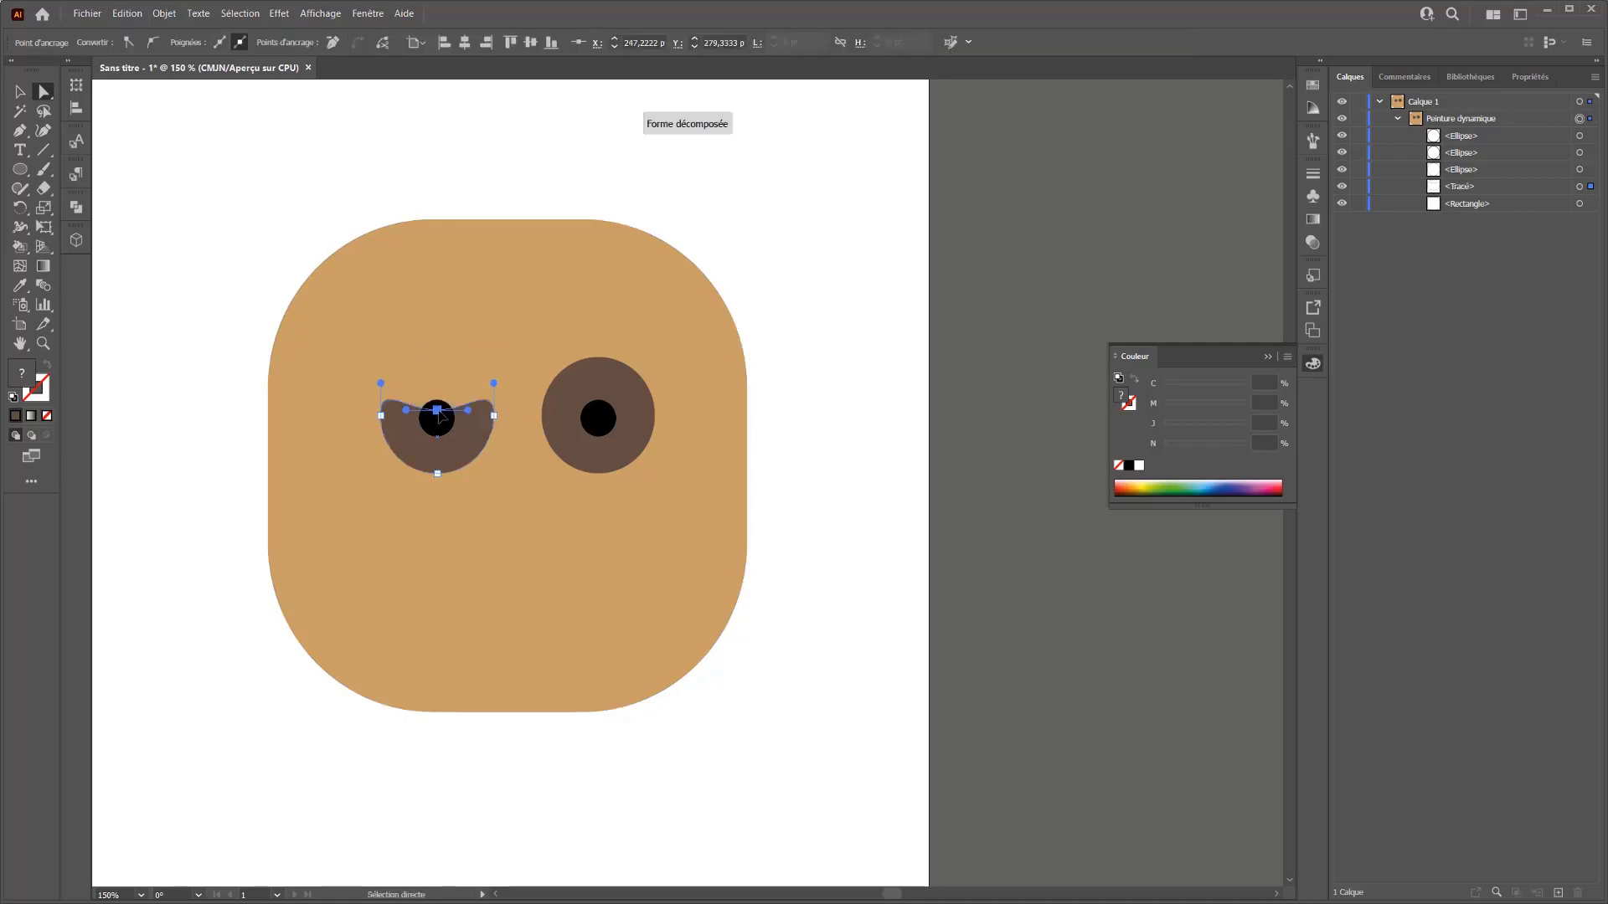
key("ctrl")
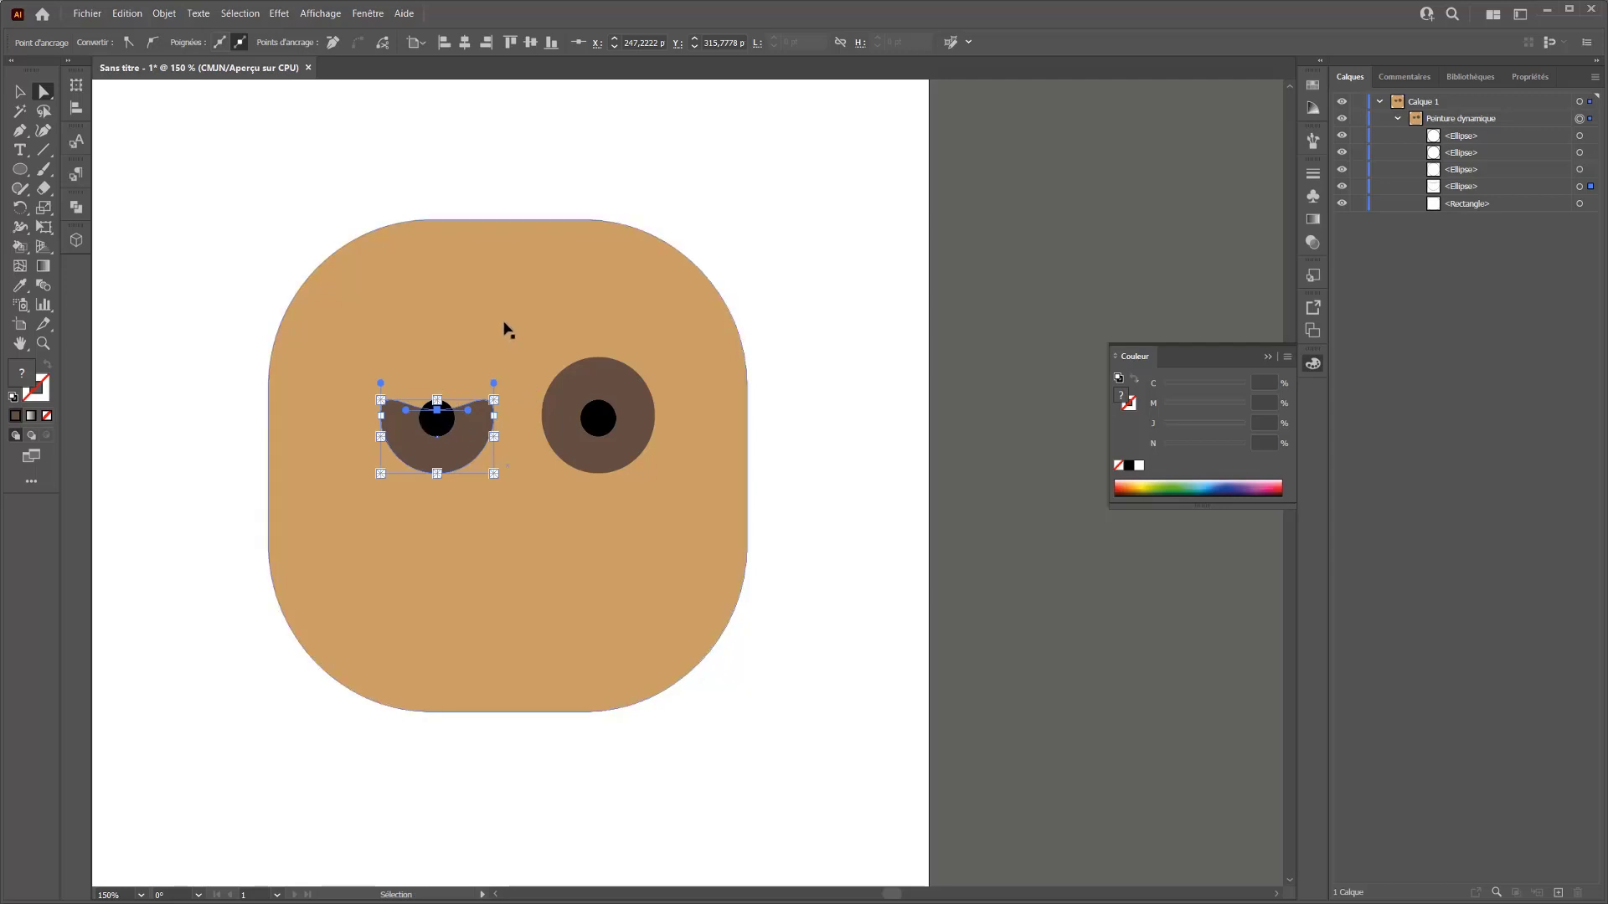
key("ctrl+z")
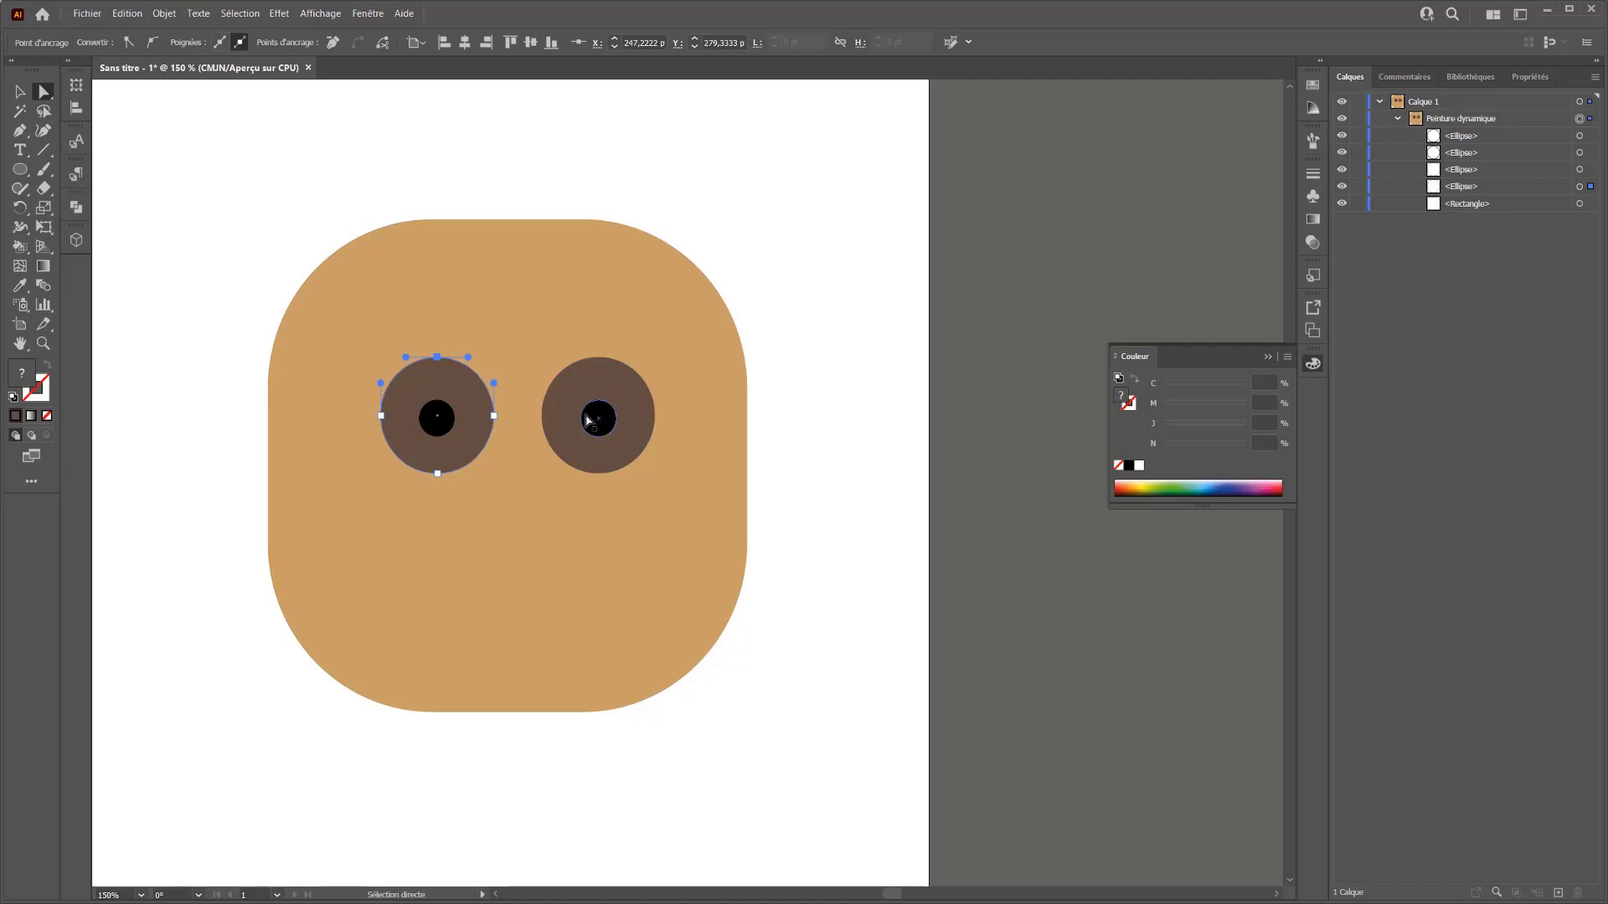
Paint the brown area around both pupils orange (C 0, M 50, J 100, N 0) with the Live Paint Bucket
key("k")
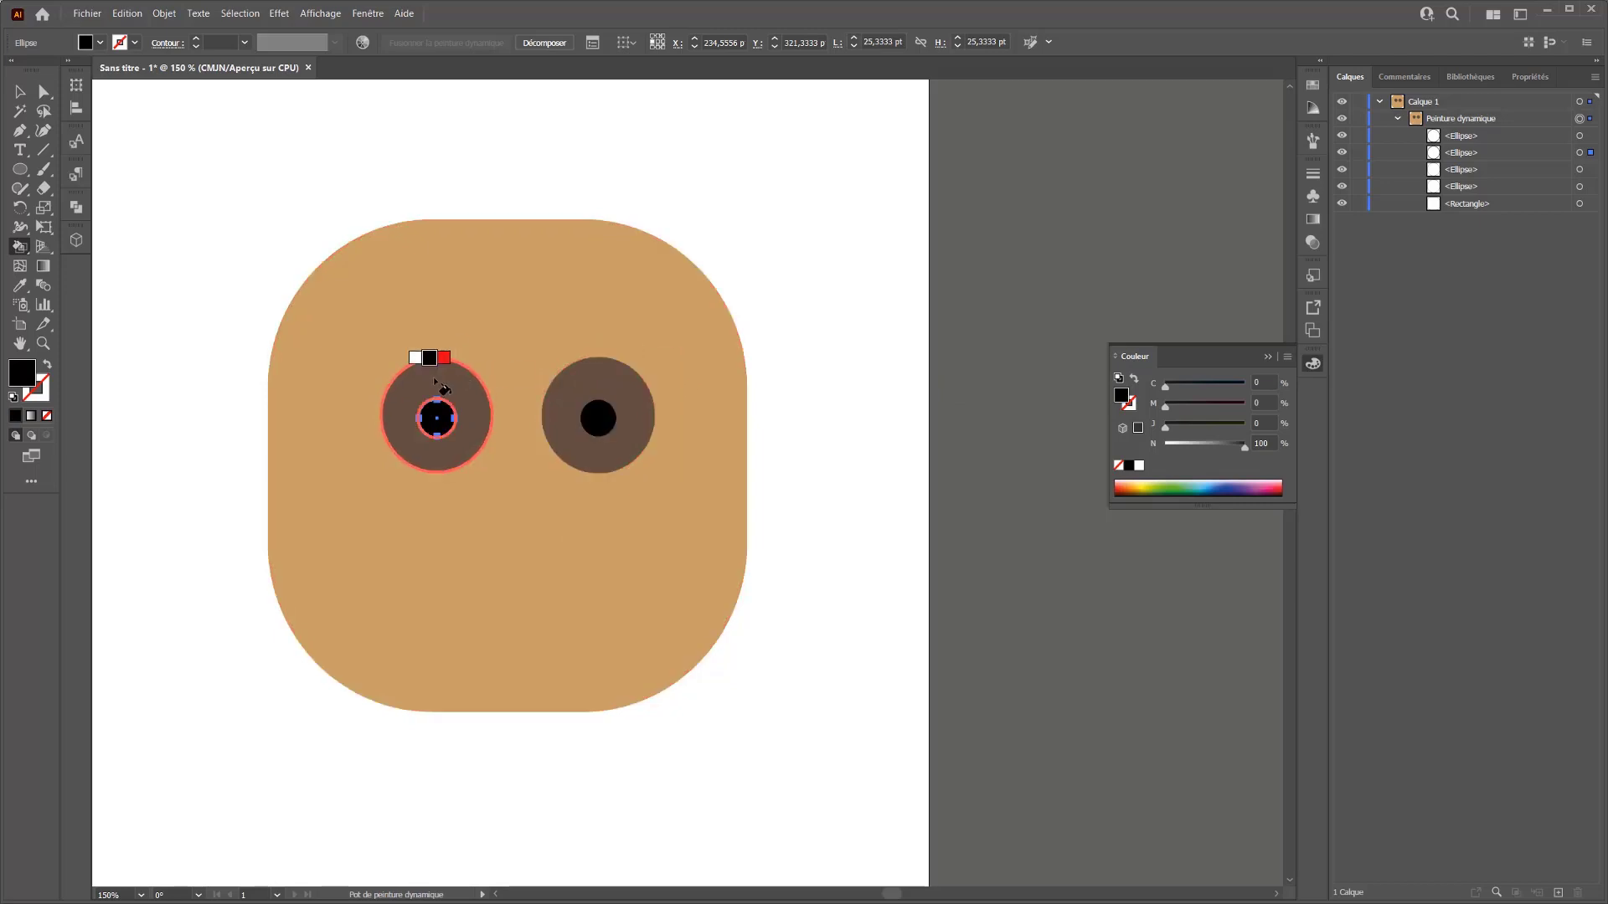
key("Right")
key("Right")
key("Right")
key("Right")
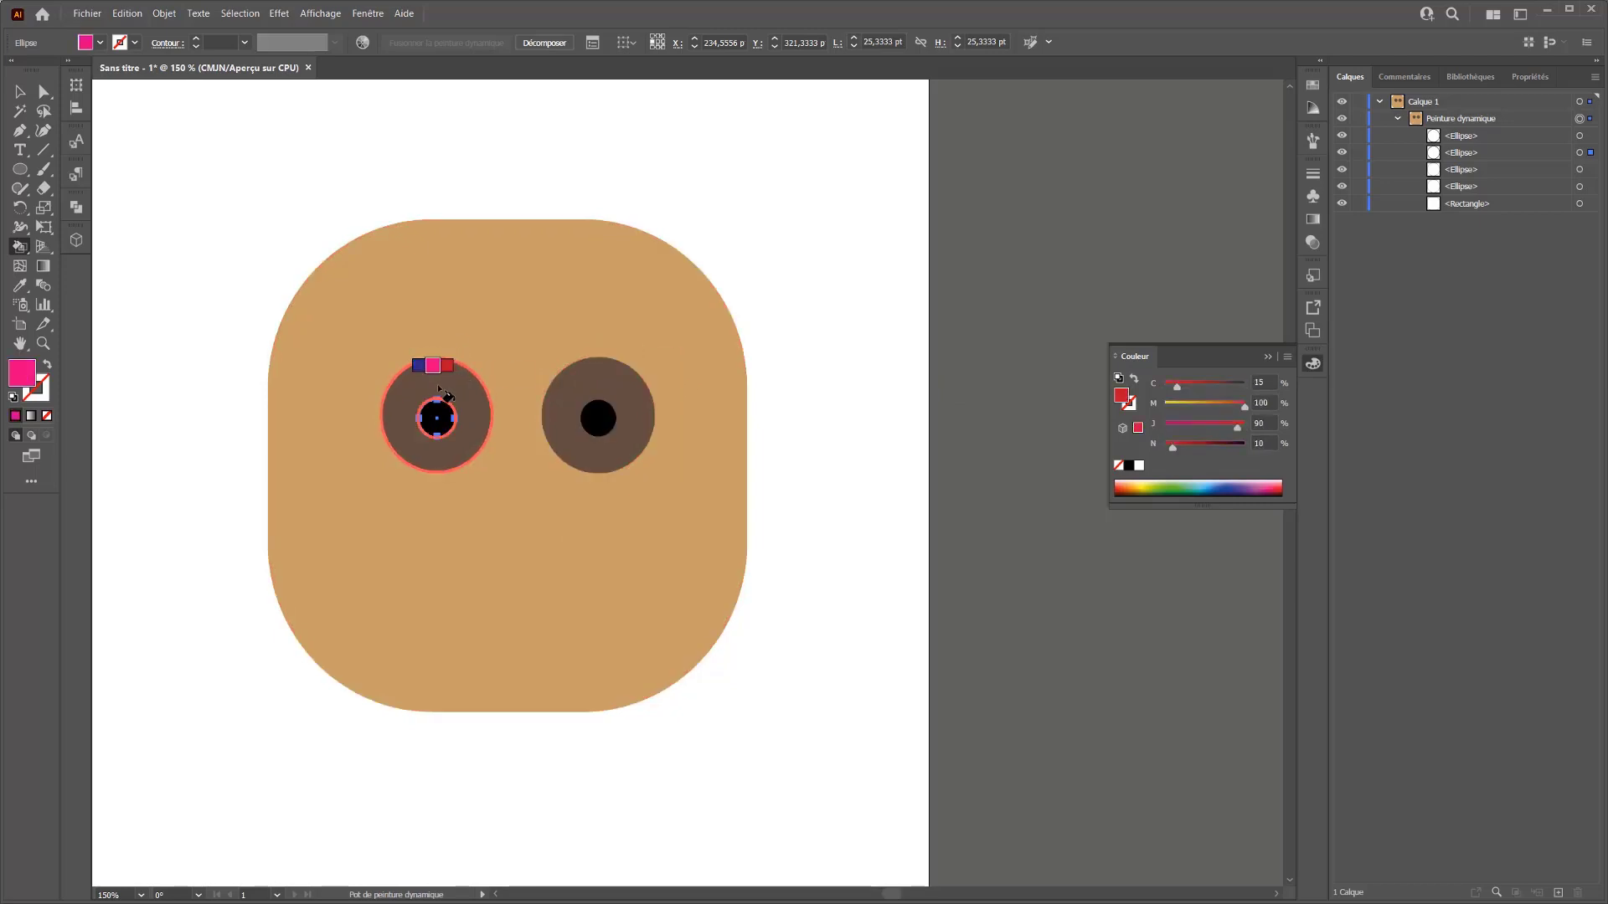
key("Right")
key("Right")
key("Right")
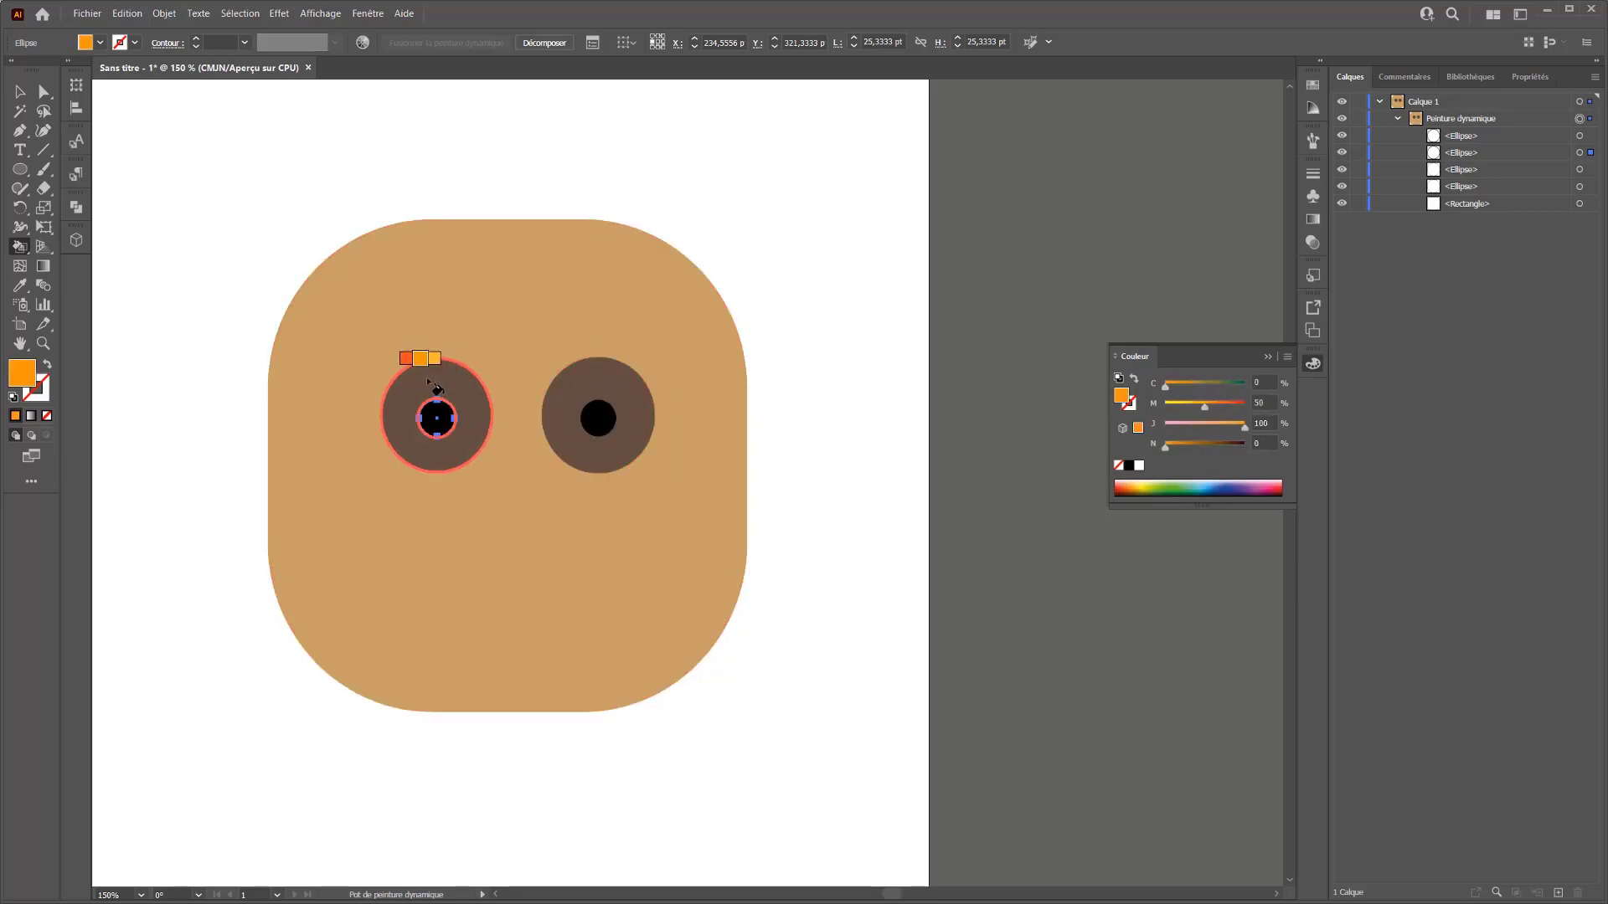
left_click(432, 385)
left_click(590, 372)
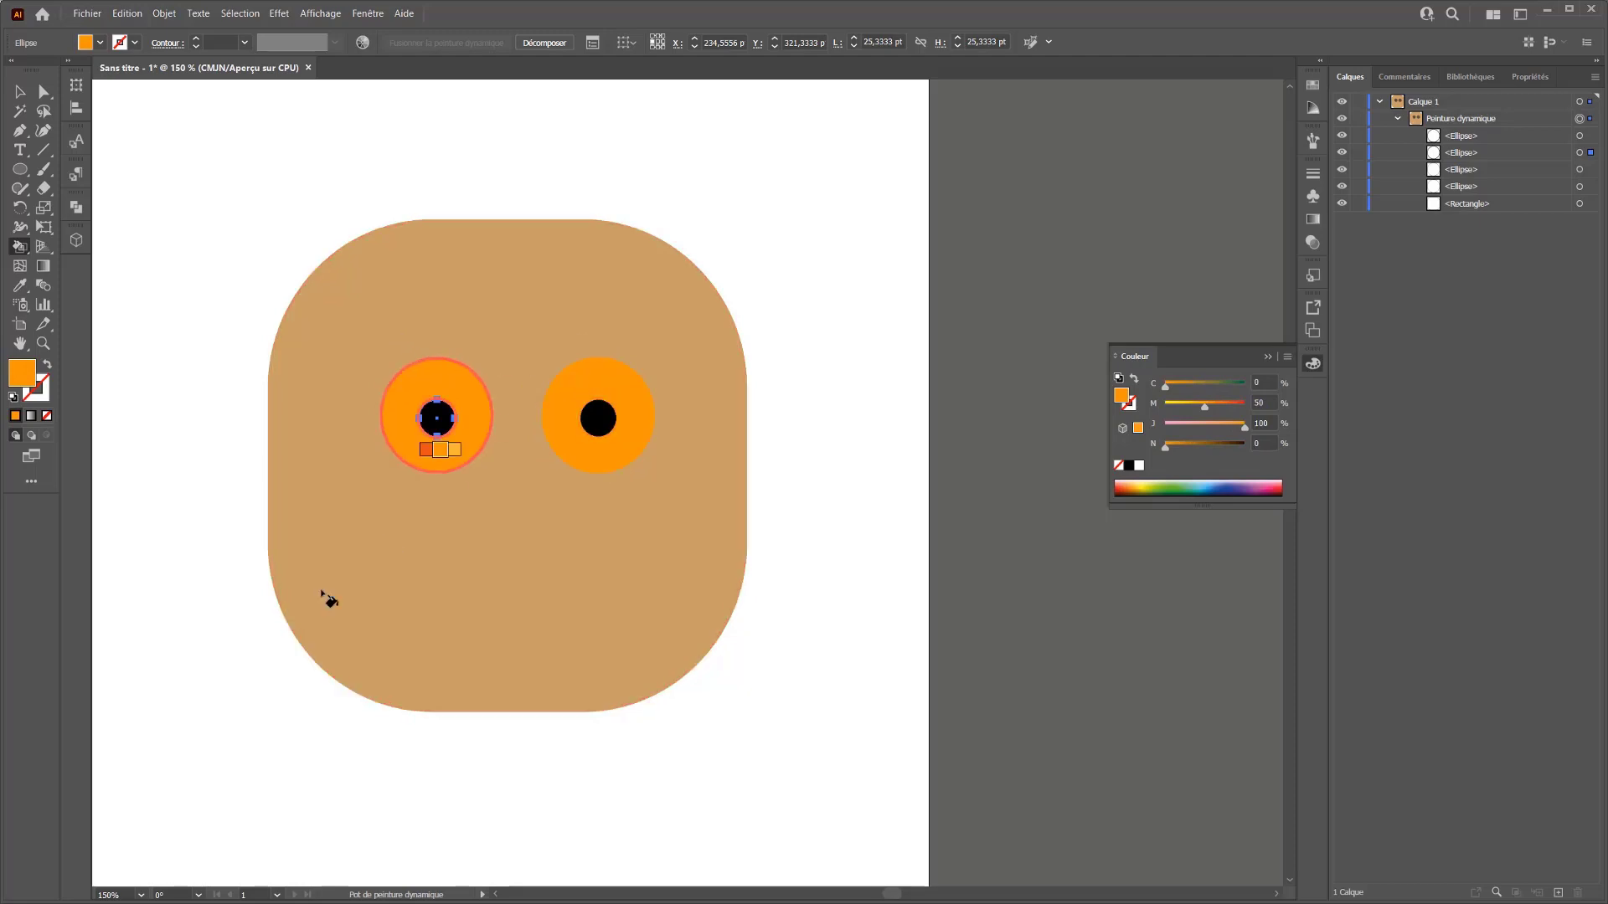
Move the left orange circle slightly left to about X 205.44 pt and select individual eye shapes inside the Live Paint group
left_click(45, 90)
left_click_drag(444, 386, 460, 442)
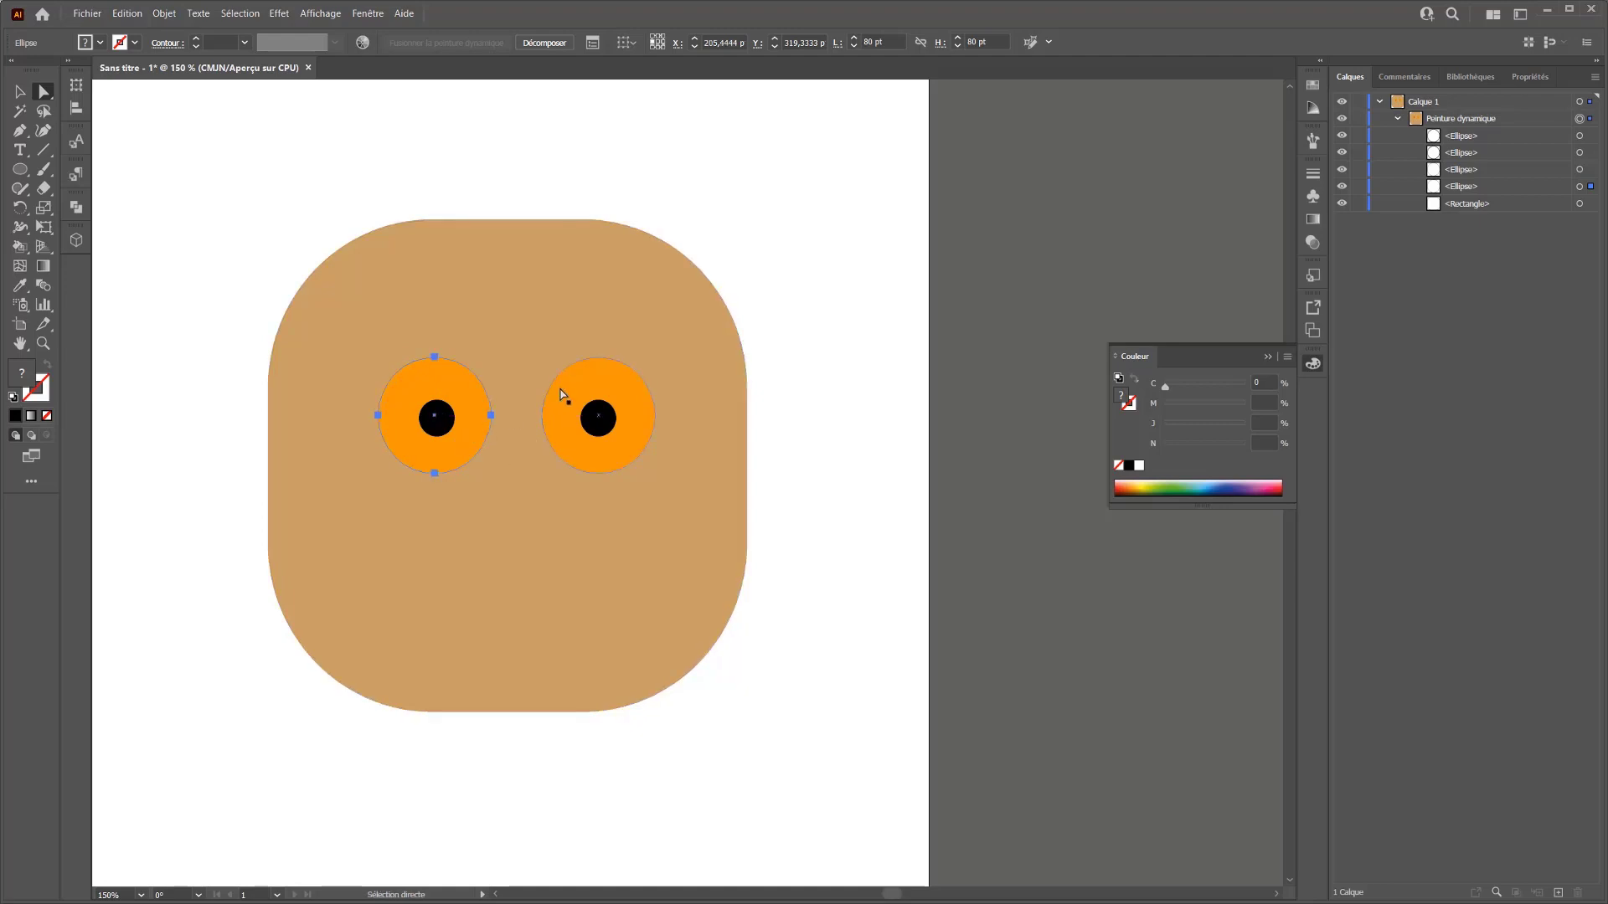
left_click(634, 379)
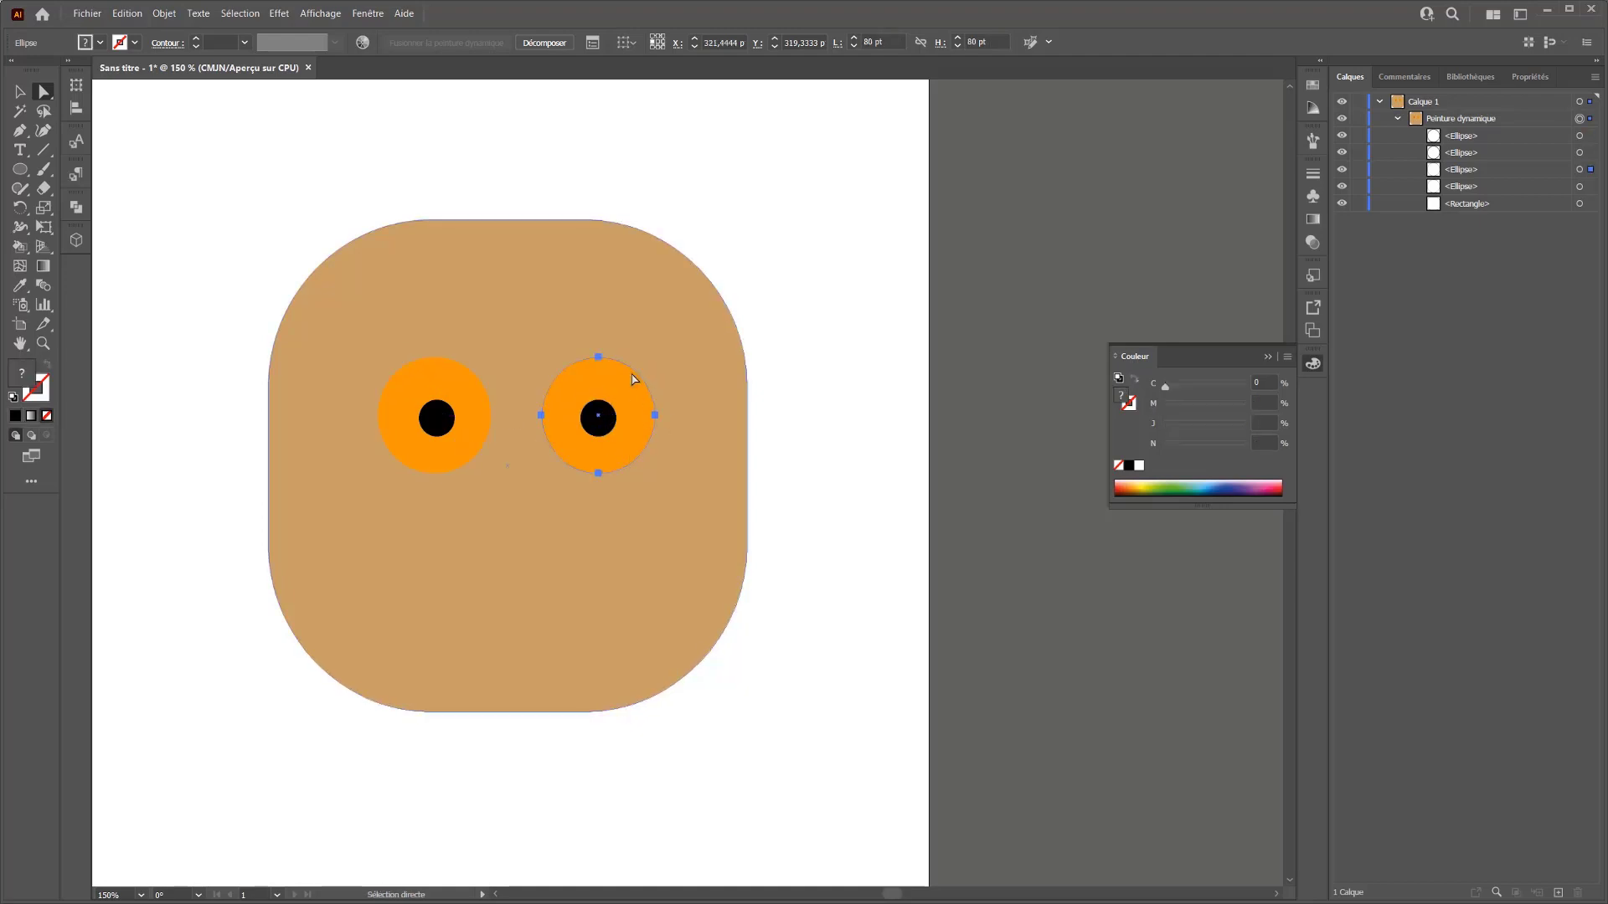
left_click(596, 417)
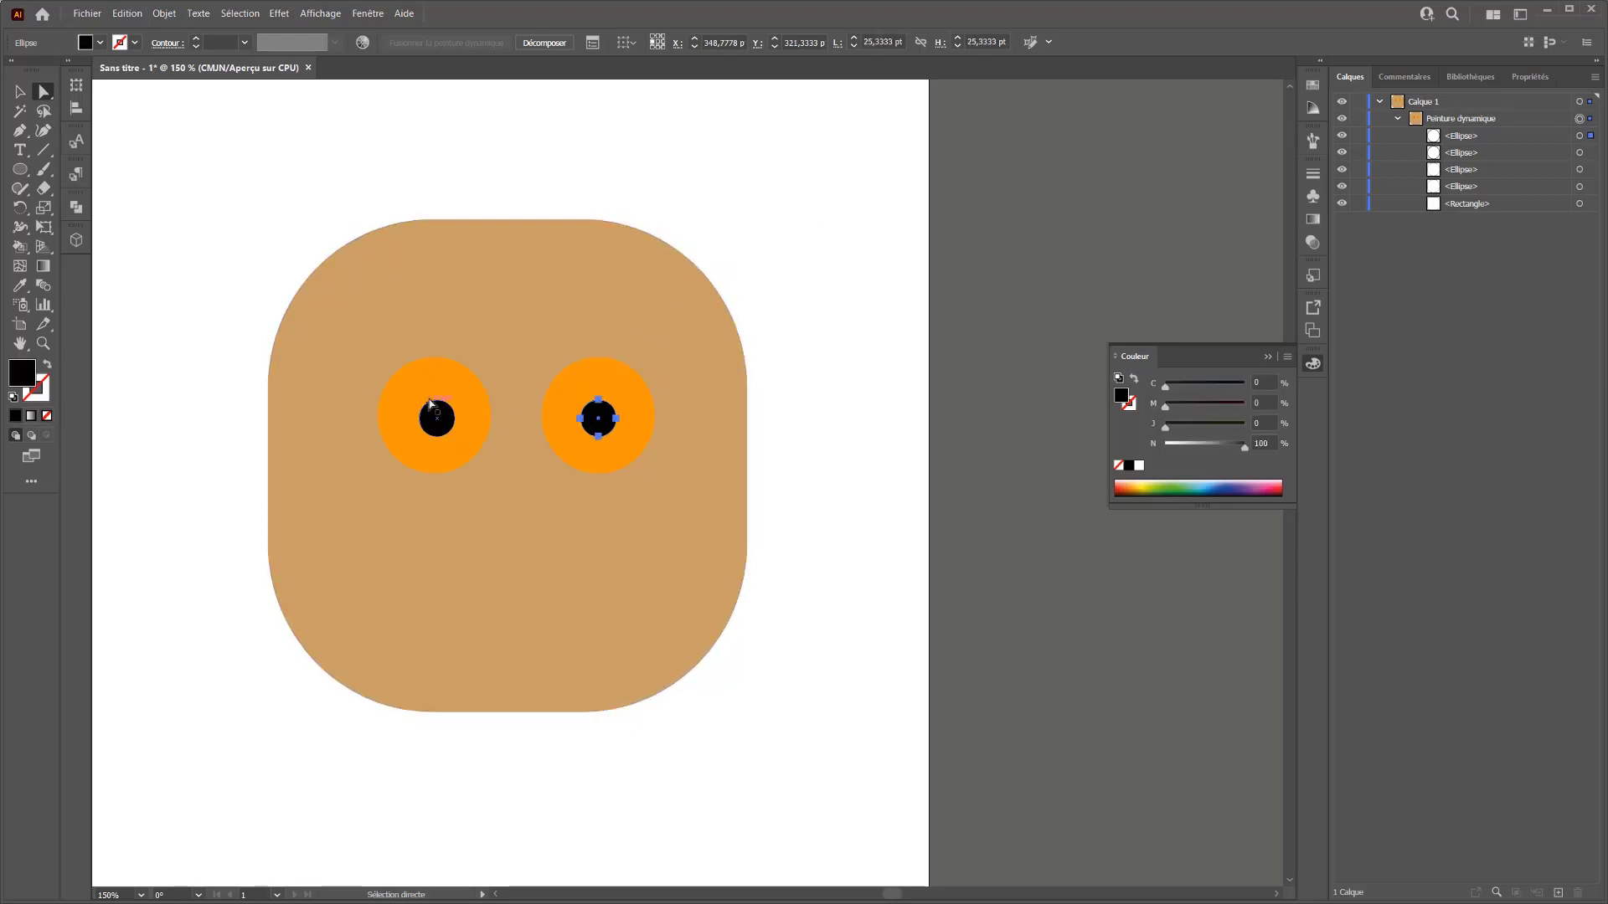
left_click(465, 447, "shift")
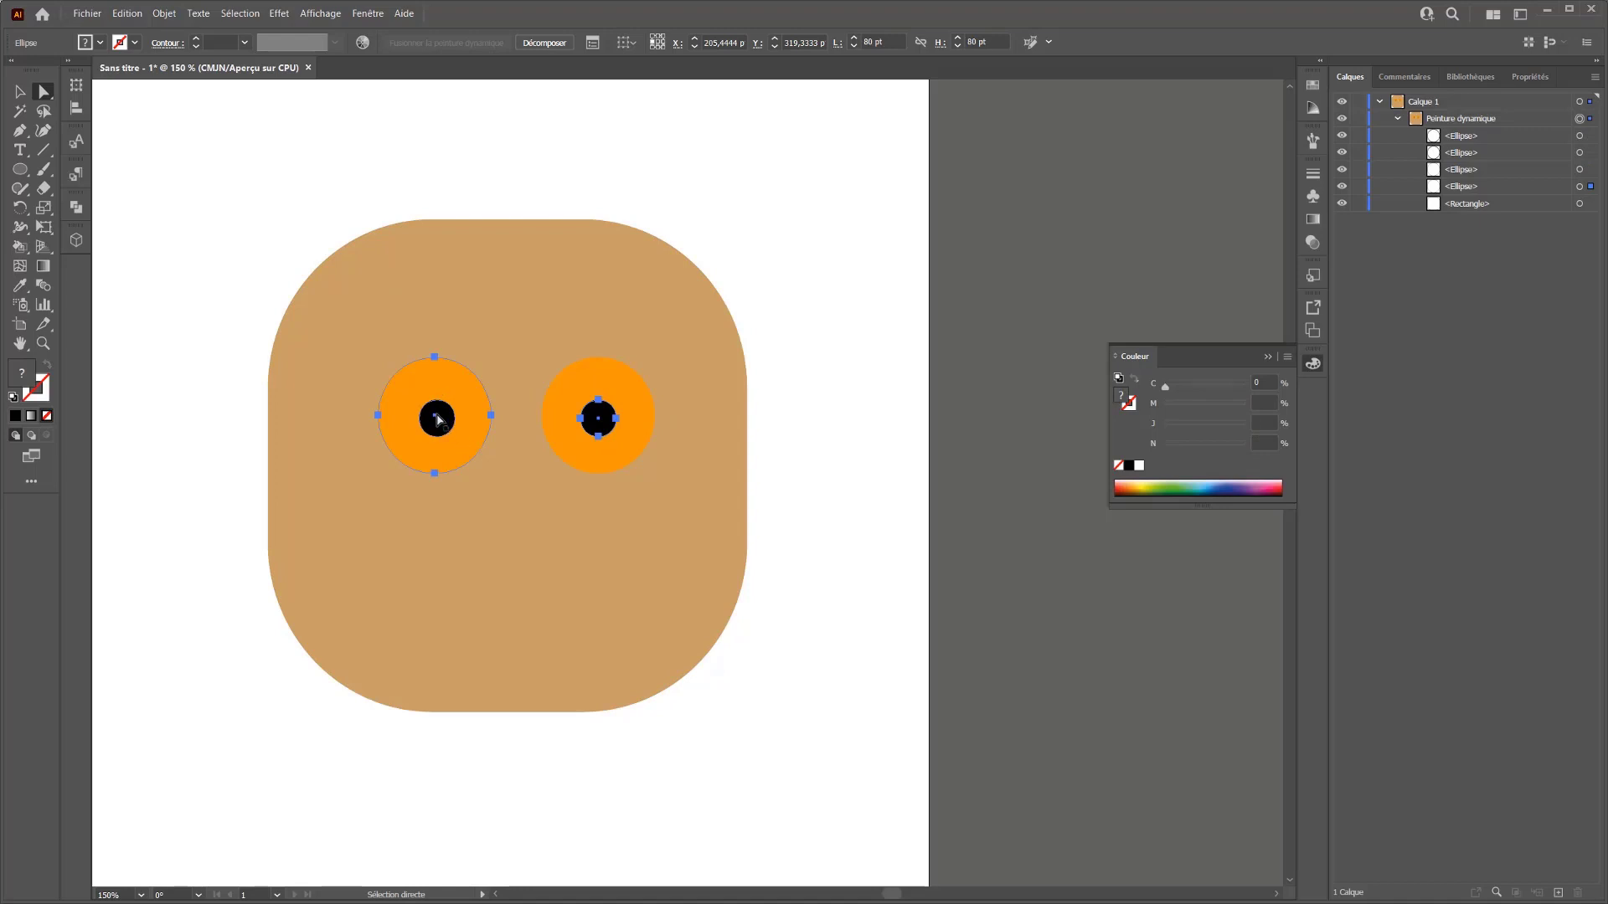
Try stretching the left pupil by pulling its right anchor point to about X 259.89 pt, and undo the change
left_click(437, 416)
left_click_drag(453, 417, 470, 418)
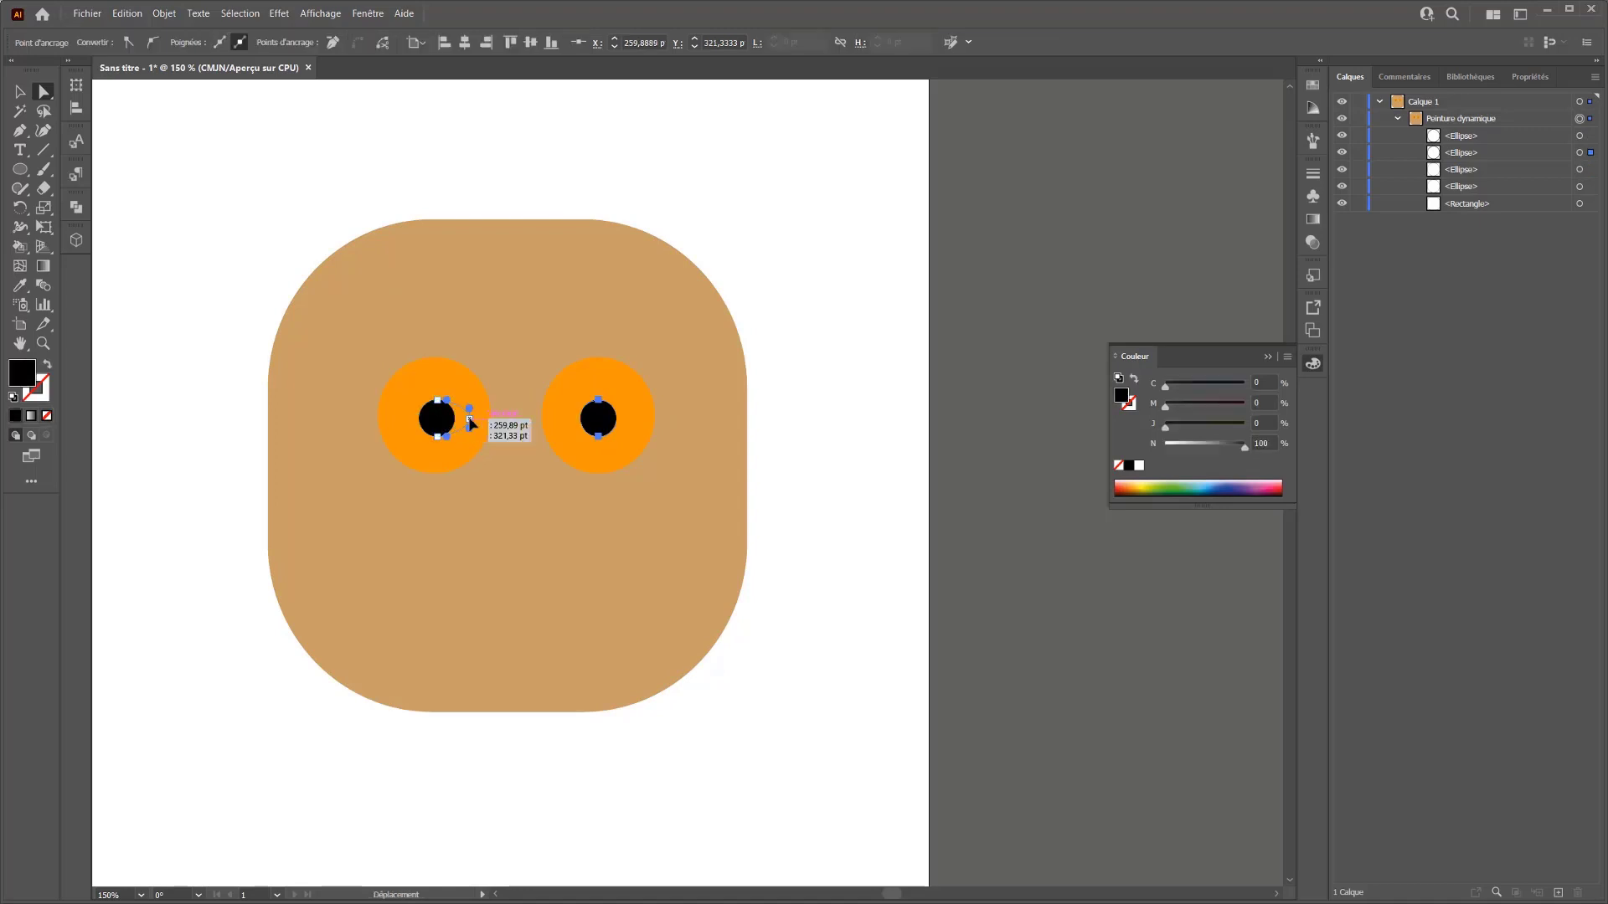
left_click(499, 528)
key("ctrl+z")
key("ctrl+z")
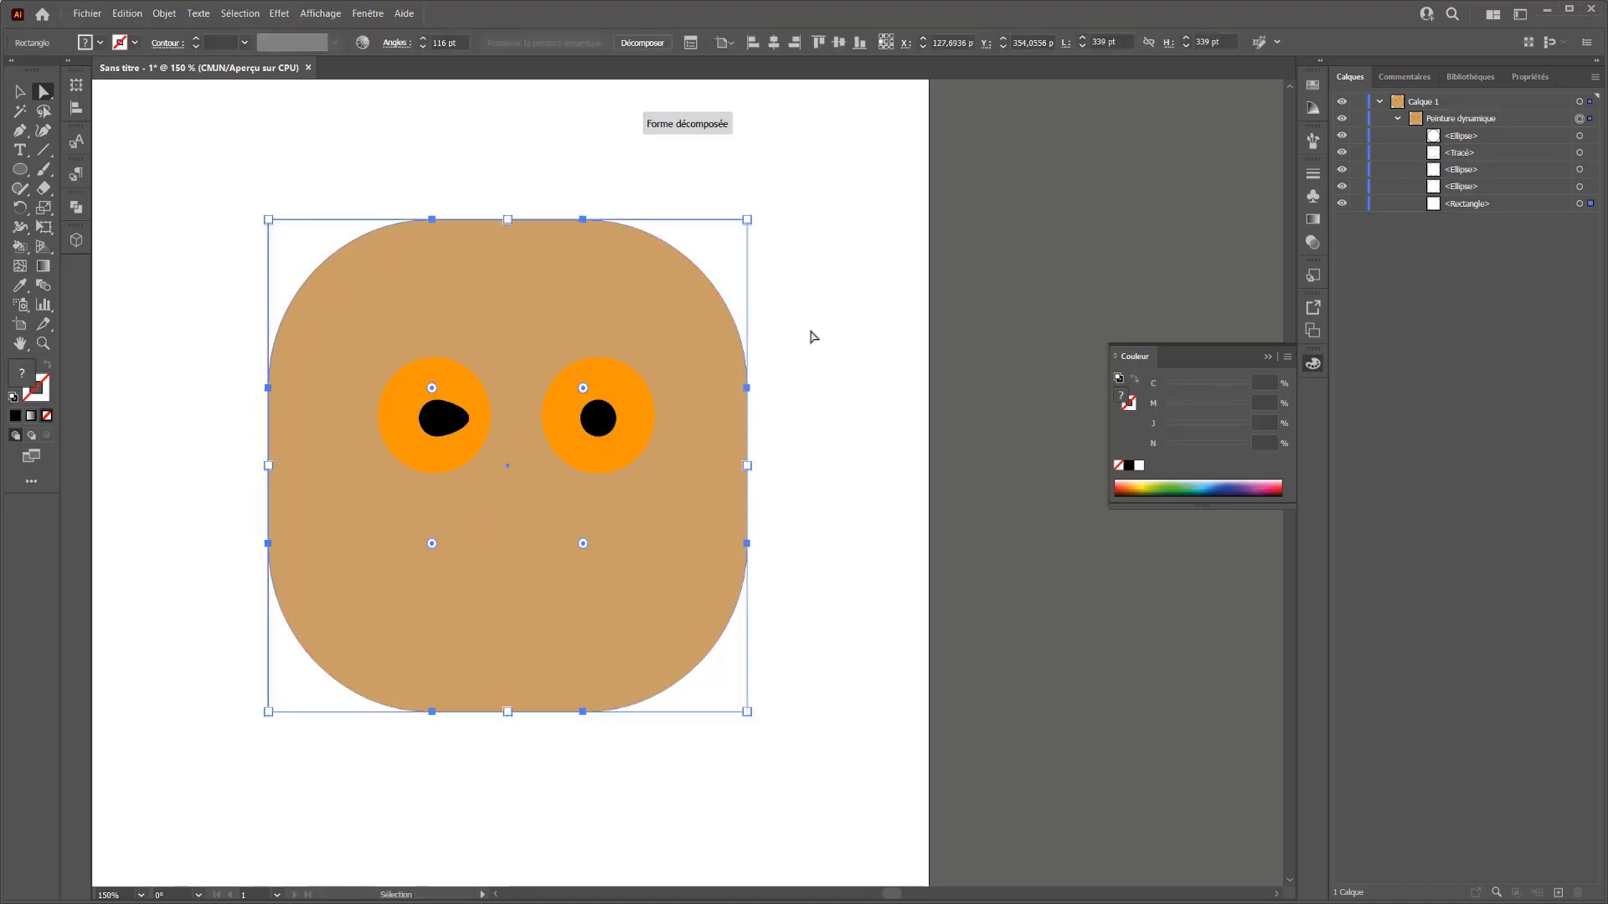
key("ctrl+minus")
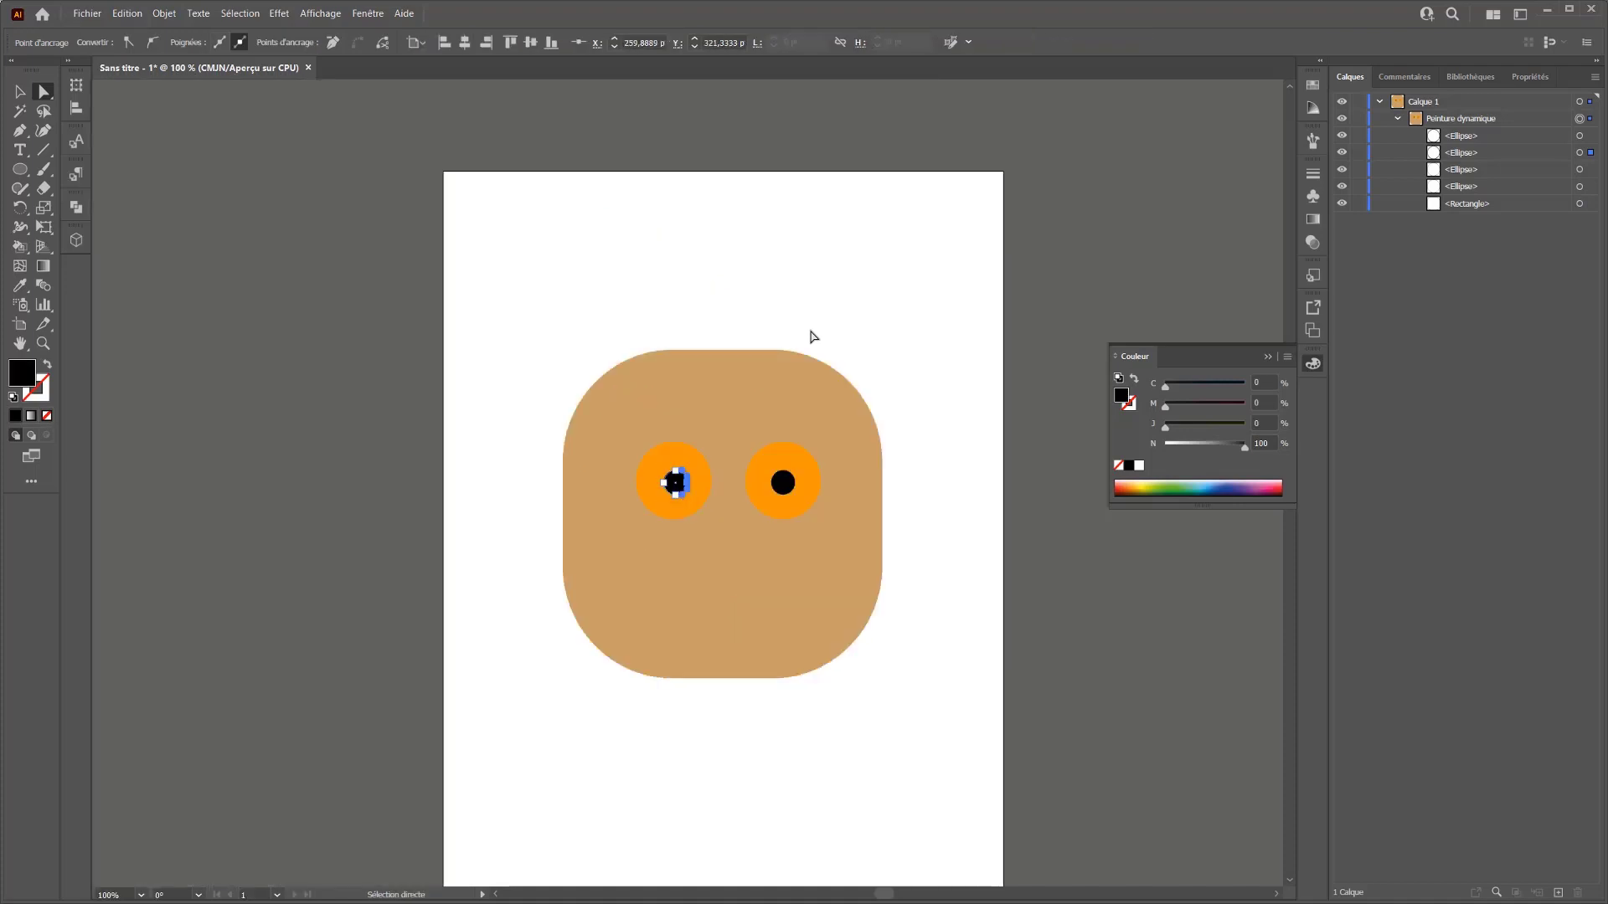